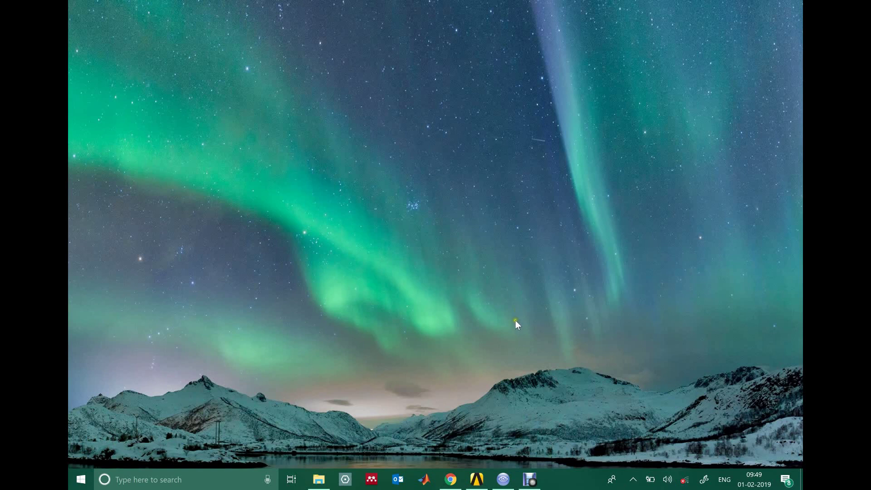
Step: Switch to Chrome and examine the submerged liquid jet impingement diagram
left_click(451, 479)
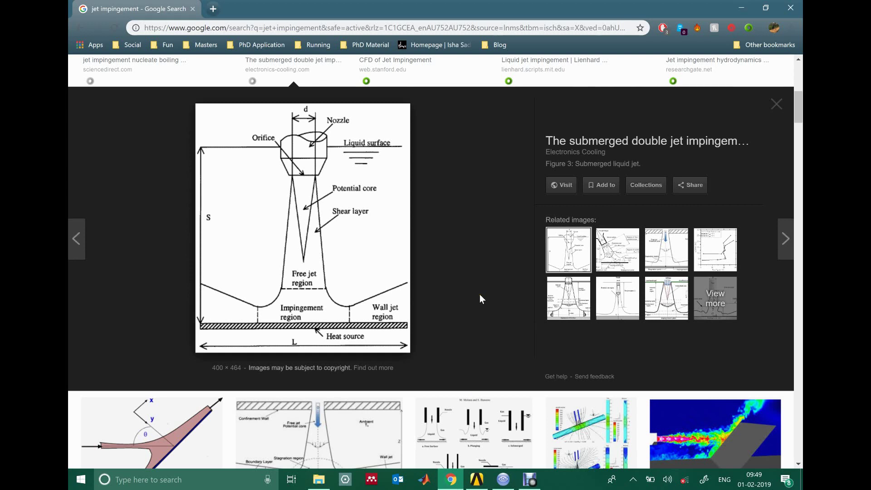
left_click(378, 217)
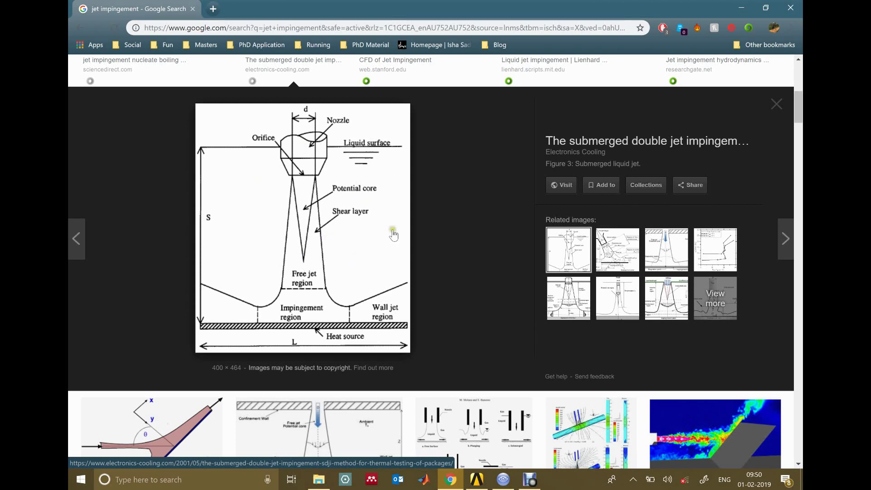
Step: Switch to Workbench, add a new Fluid Flow (Fluent) system to the project schematic, and open its geometry in DesignModeler
left_click(479, 479)
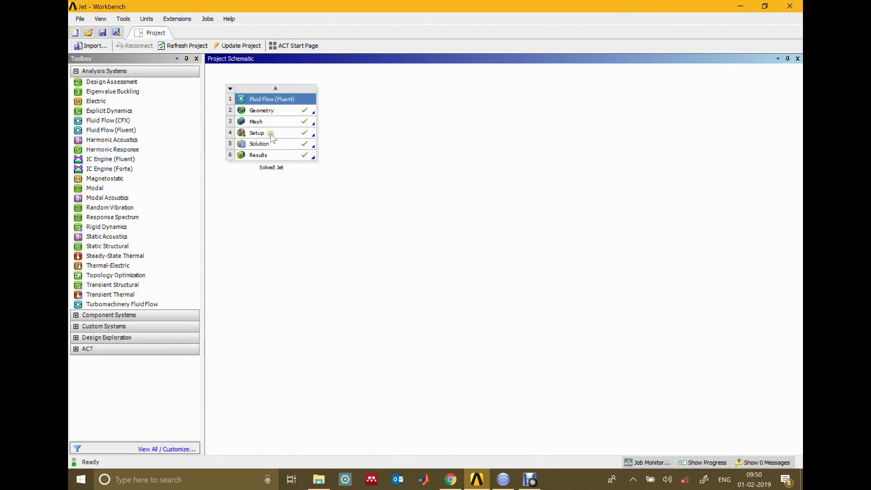
left_click(129, 131)
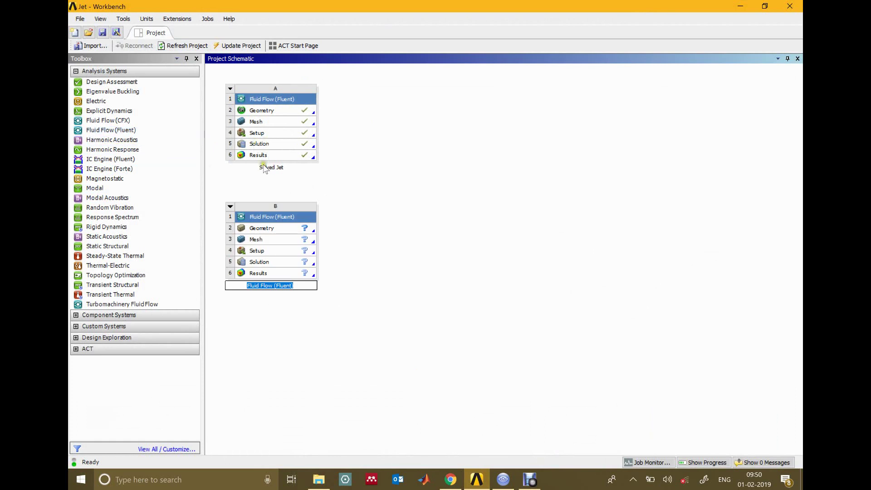
double_click(281, 227)
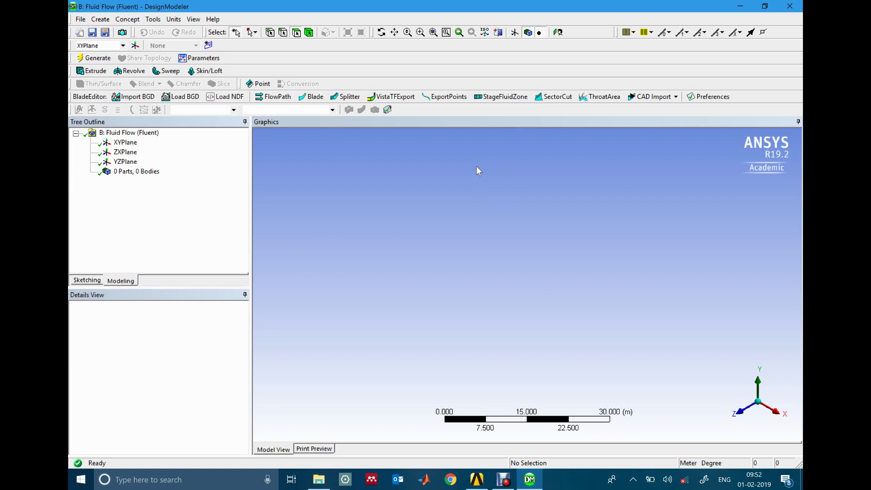
Step: Orient the view normal to the XY plane and create a new sketch on XYPlane
left_click(737, 411)
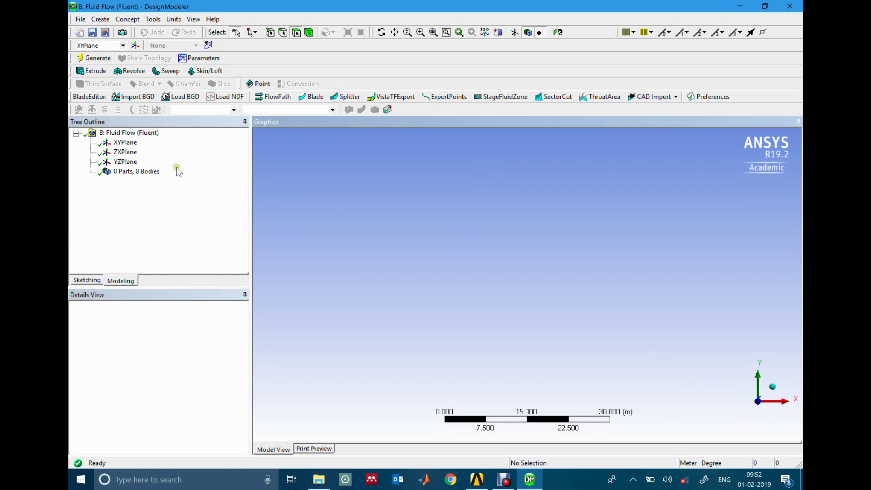
left_click(125, 143)
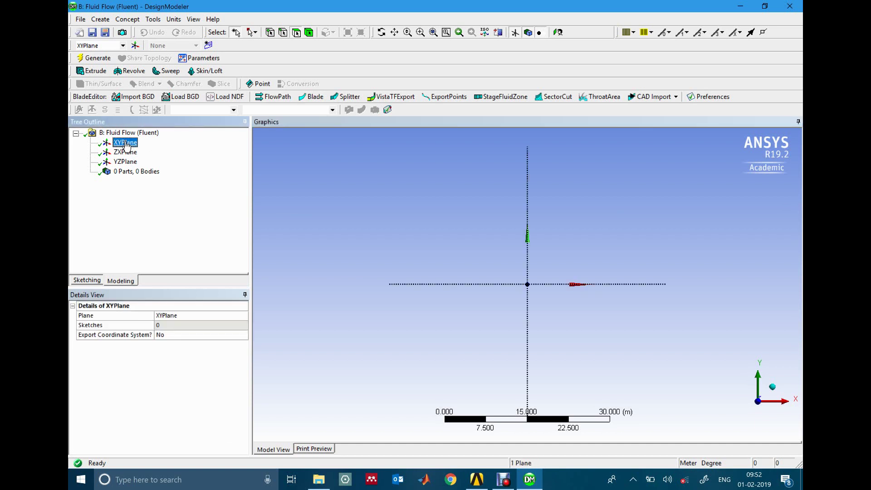
left_click(208, 46)
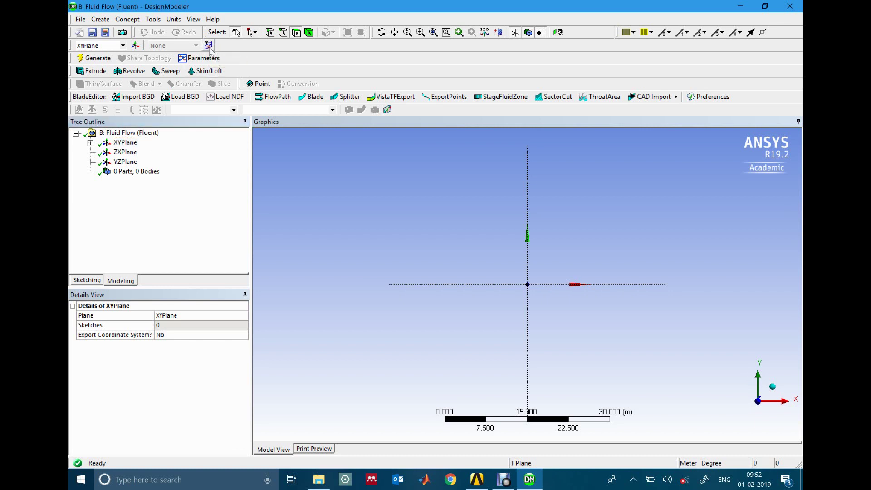
left_click(138, 152)
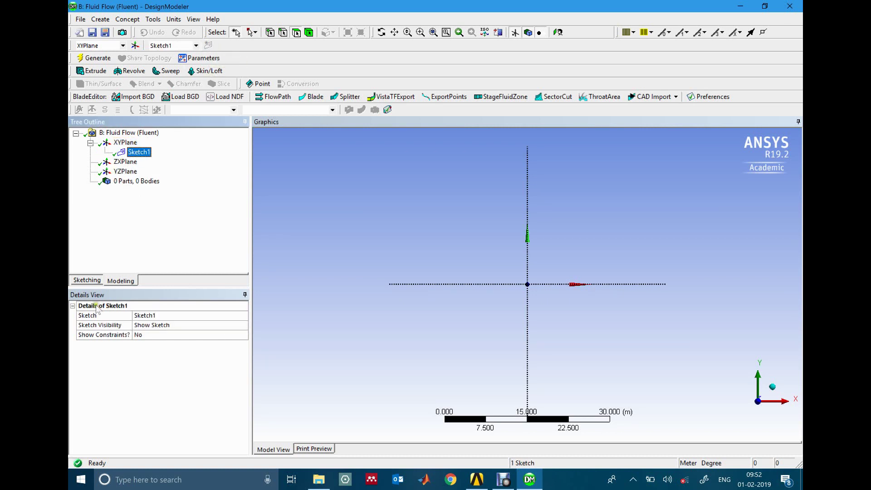
Step: Show the sketching grid in 2D and enable snapping to it
left_click(92, 280)
left_click(123, 267)
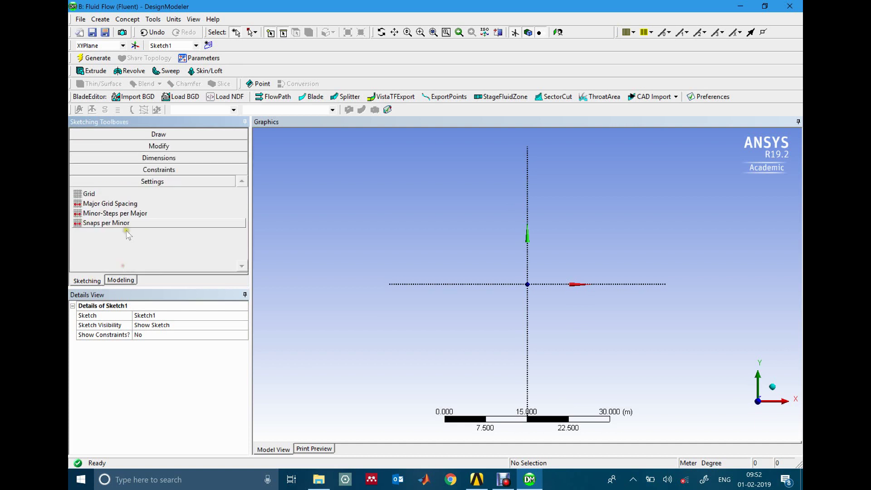
left_click(212, 194)
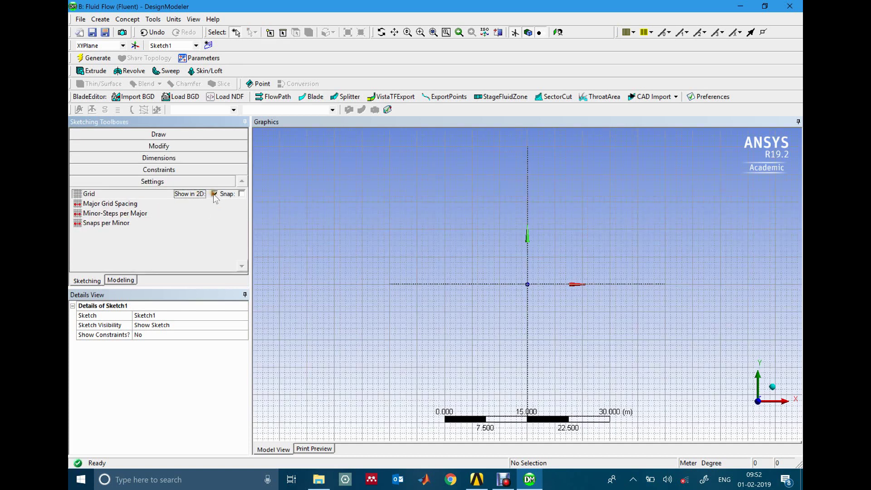
left_click(241, 194)
Step: Draw a horizontal base line about 38 m long on the X axis, from x = -15 m to x = 23 m
left_click(189, 134)
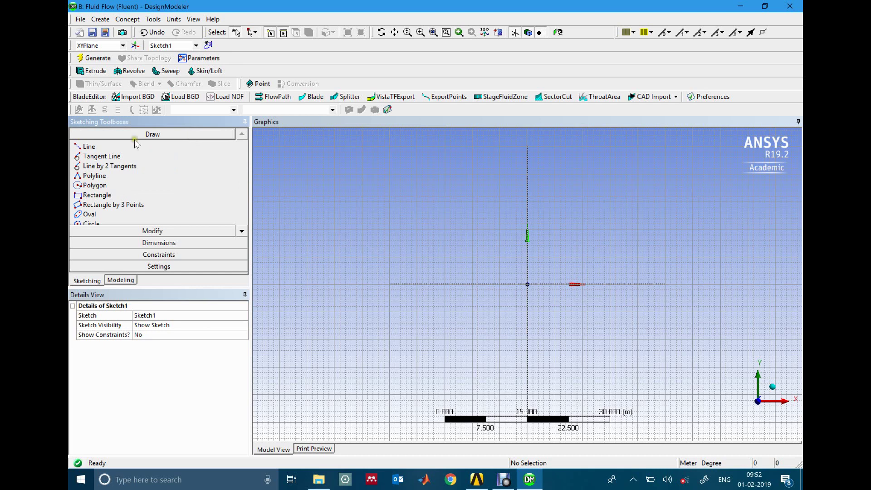
left_click(93, 148)
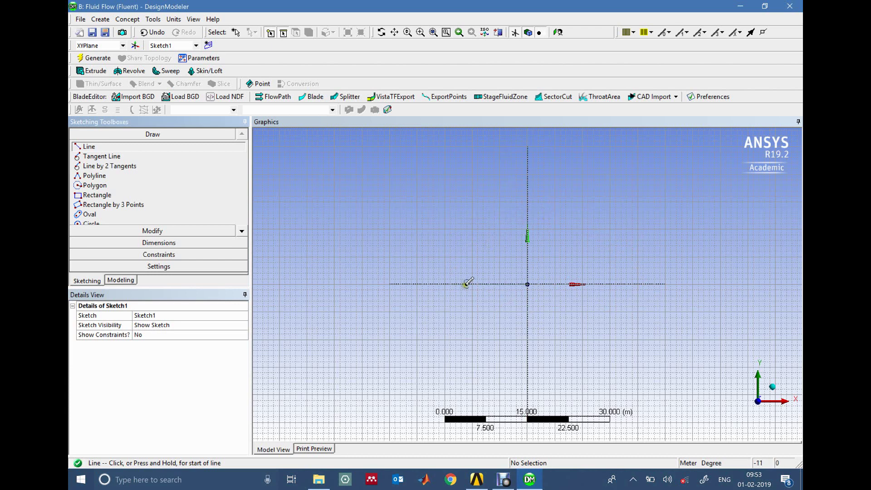
left_click(444, 284)
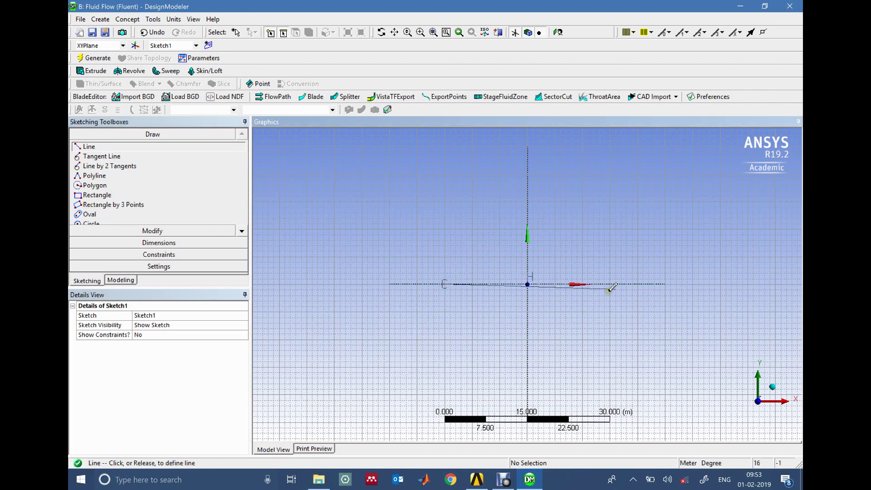
left_click(656, 282)
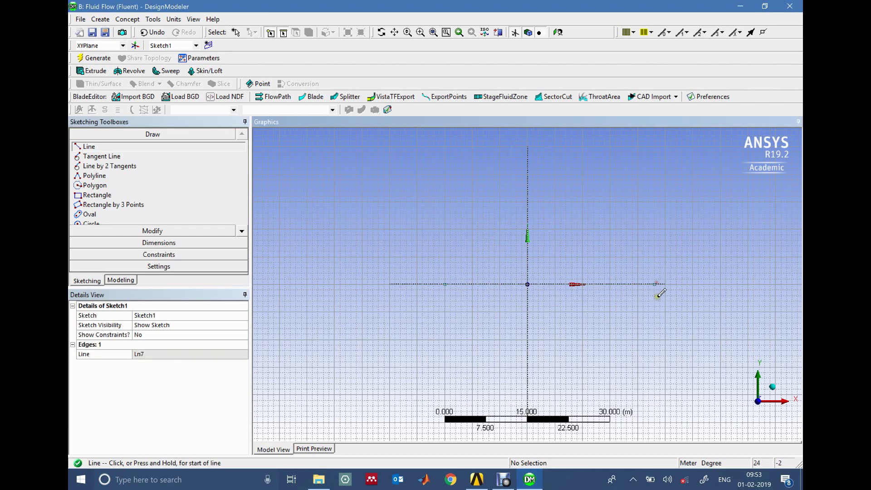
Step: Draw an 8 m vertical line up from the base's right end and a horizontal line back to x = 2 m
left_click(654, 283)
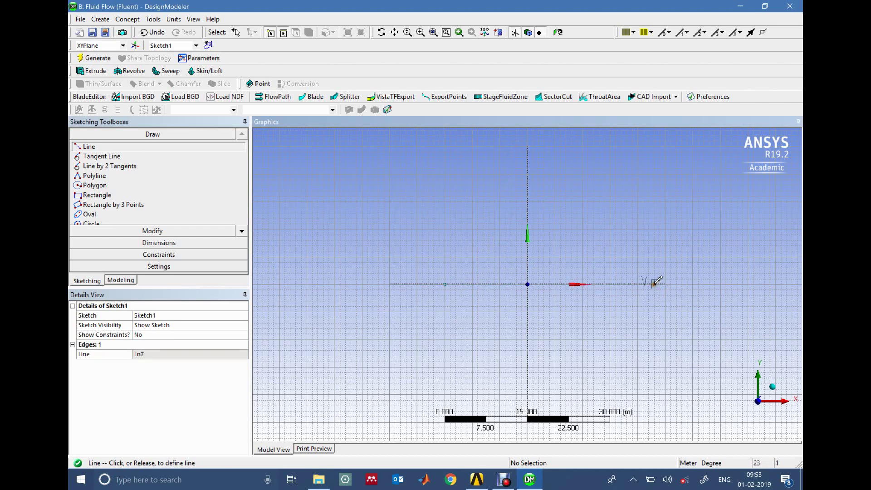
left_click(654, 241)
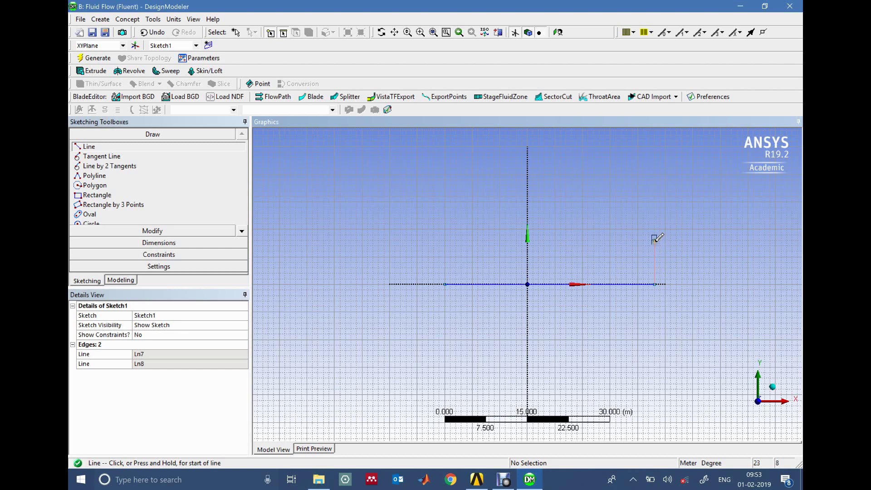
left_click(655, 238)
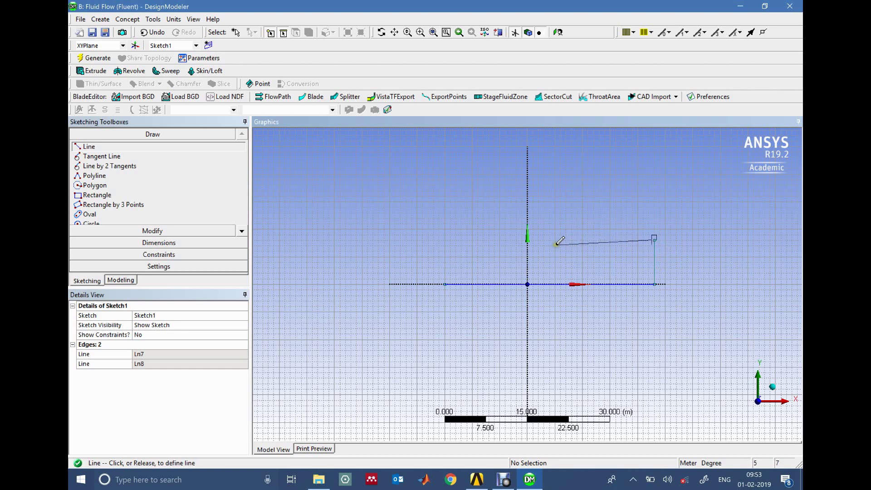
left_click(539, 239)
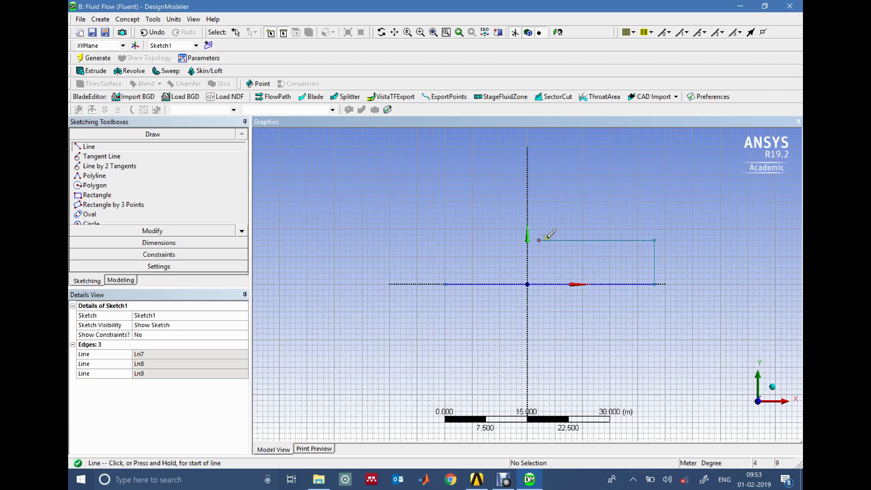
Step: Draw the nozzle outline from x = 2 m up to y = 31 m, across to x = -2 m, and down to y = 8 m
left_click(539, 239)
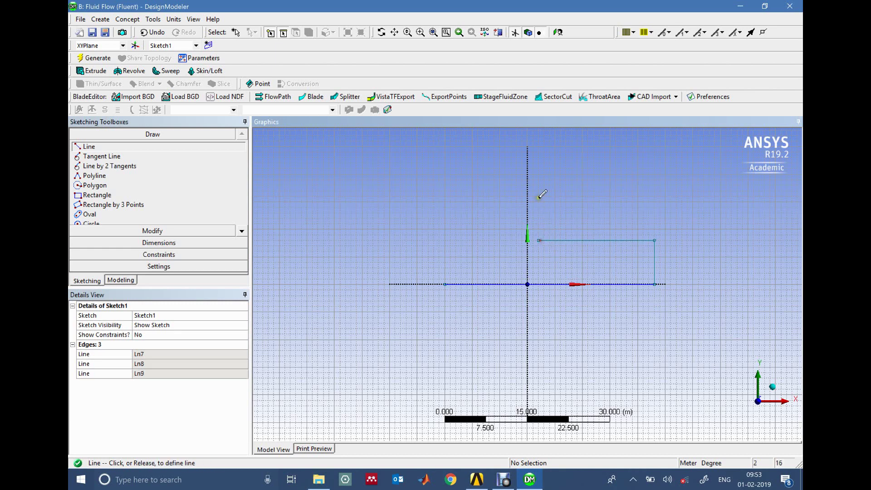
scroll(541, 152, "down", 2)
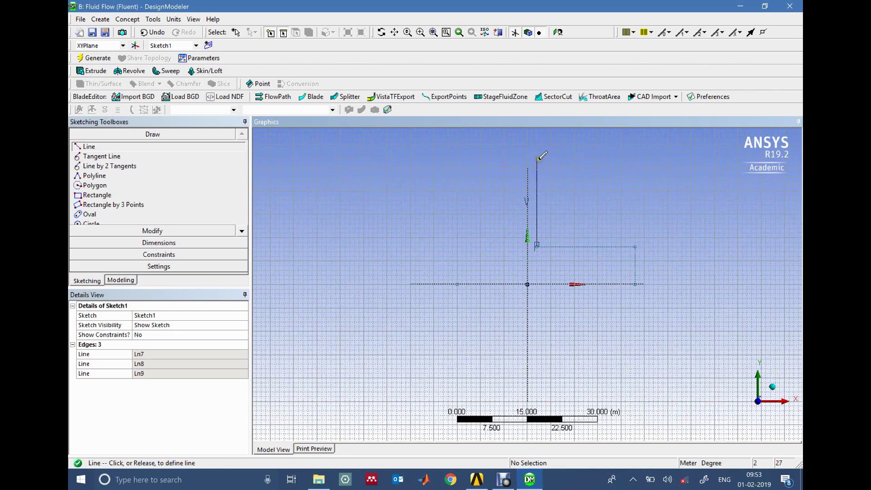
left_click(537, 137)
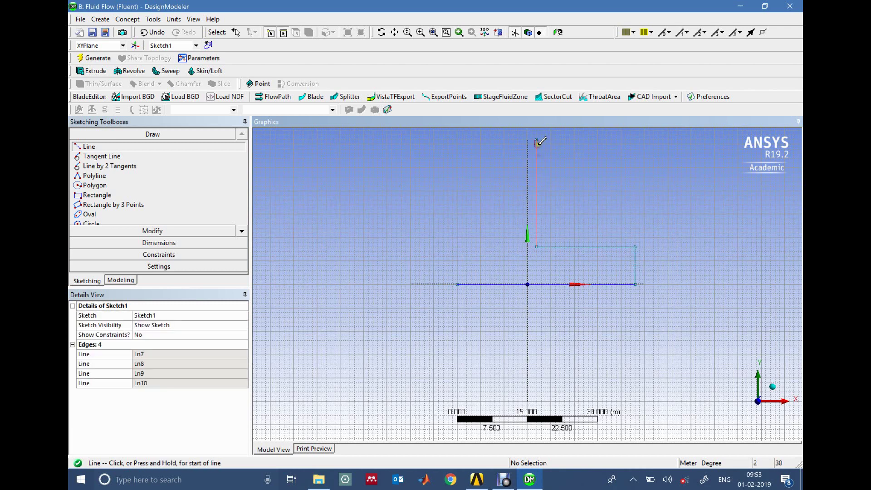
left_click(537, 137)
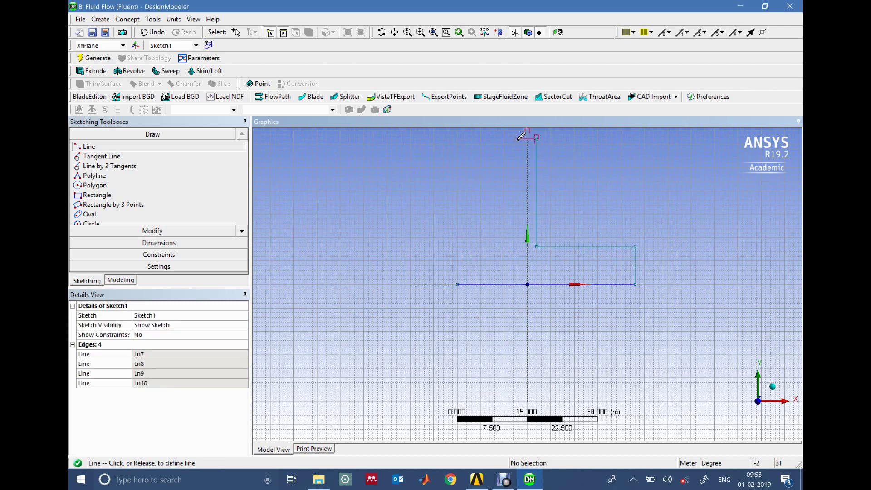
left_click(518, 140)
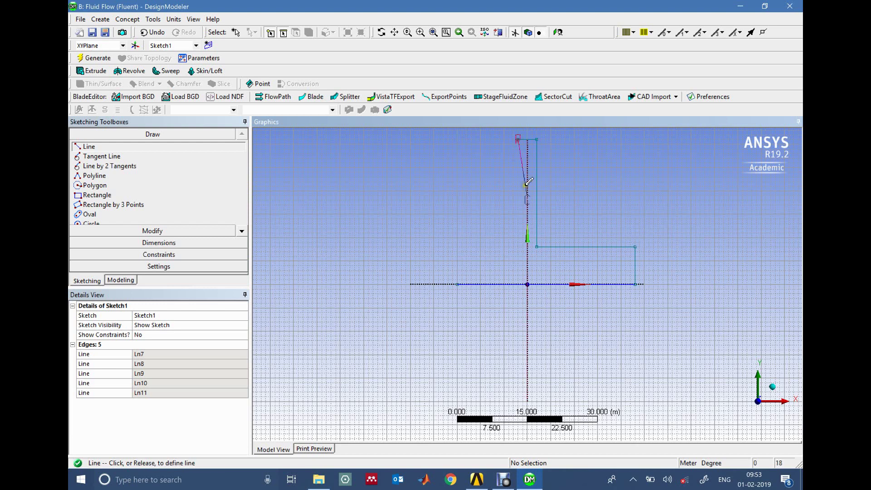
left_click(518, 246)
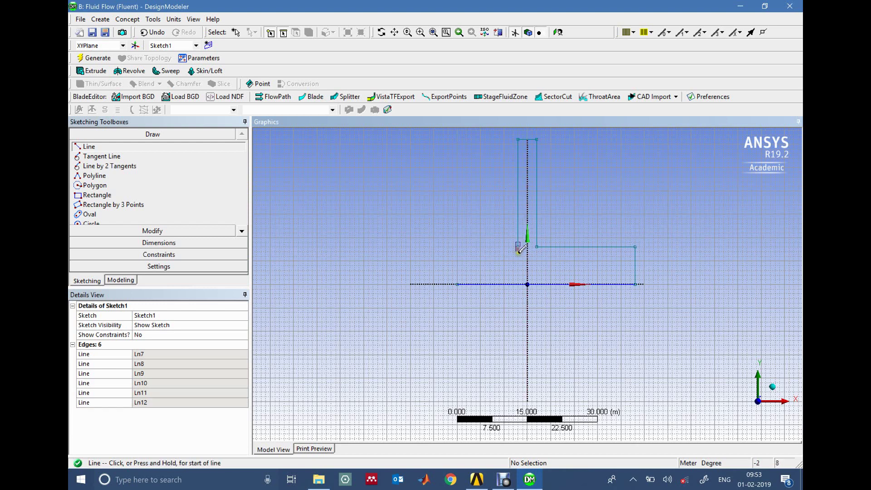
Step: Close the outline with a horizontal line from the nozzle to x = -15 m and a vertical line down to the base's left end
left_click(518, 247)
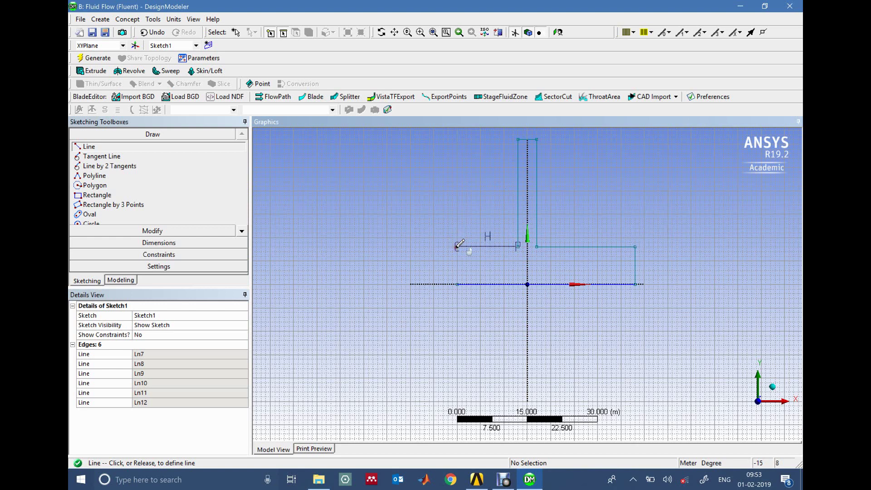
left_click(457, 246)
left_click(457, 246)
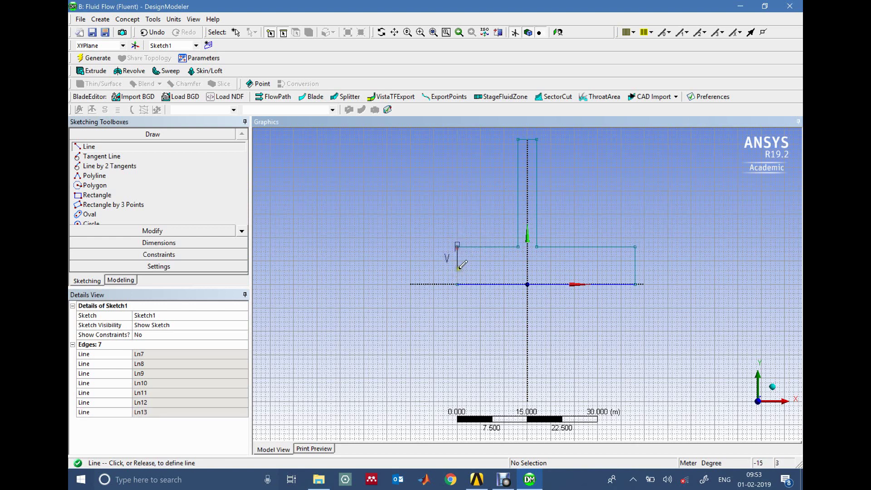
left_click(458, 284)
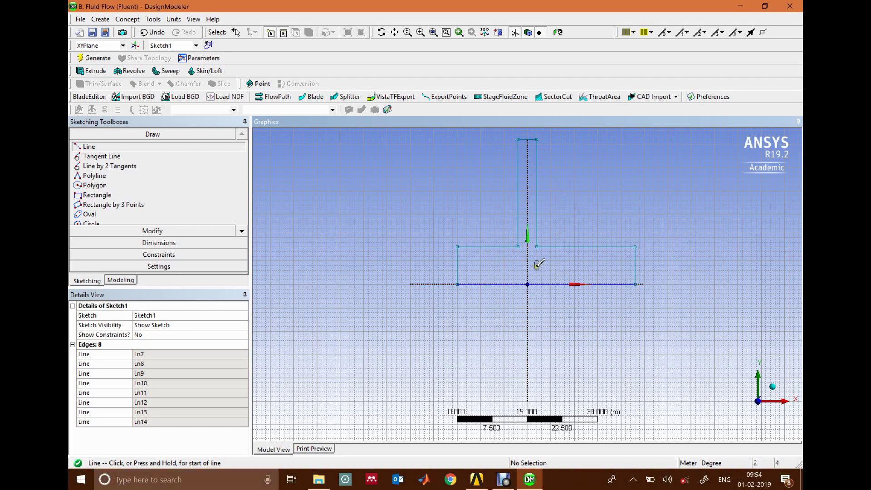
scroll(539, 261, "up", 3)
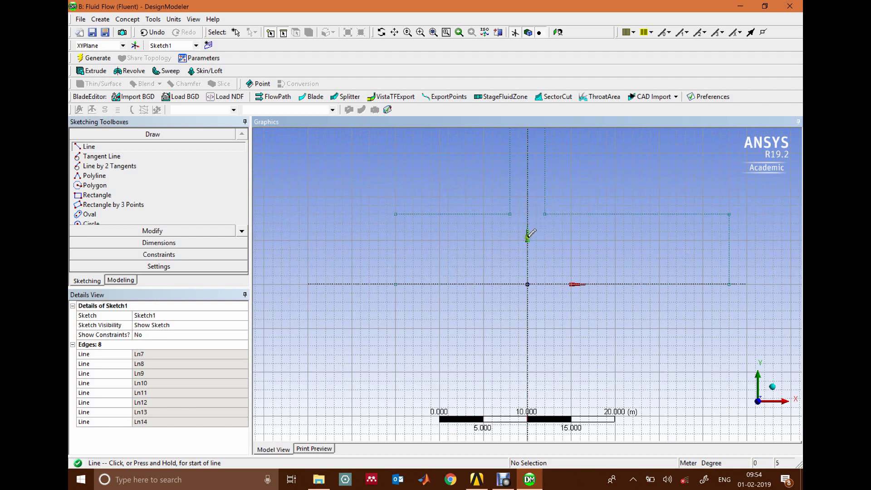
scroll(528, 233, "down", 1)
scroll(528, 234, "down", 3)
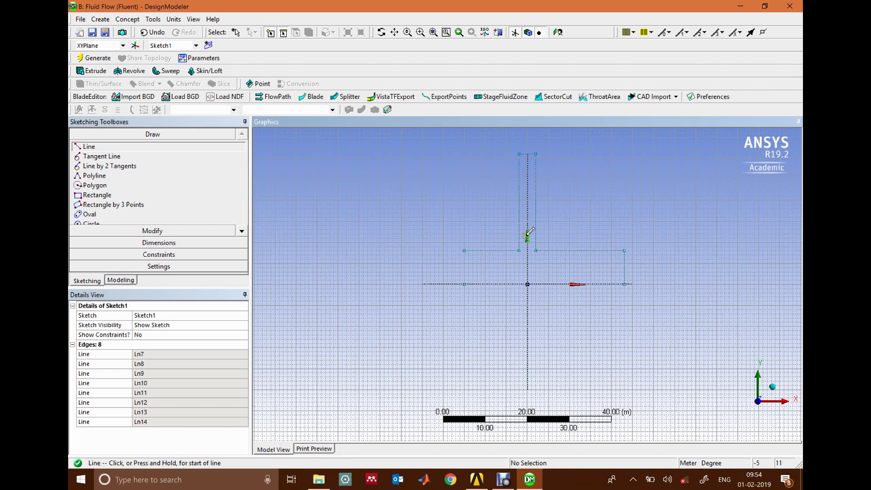
left_click(185, 243)
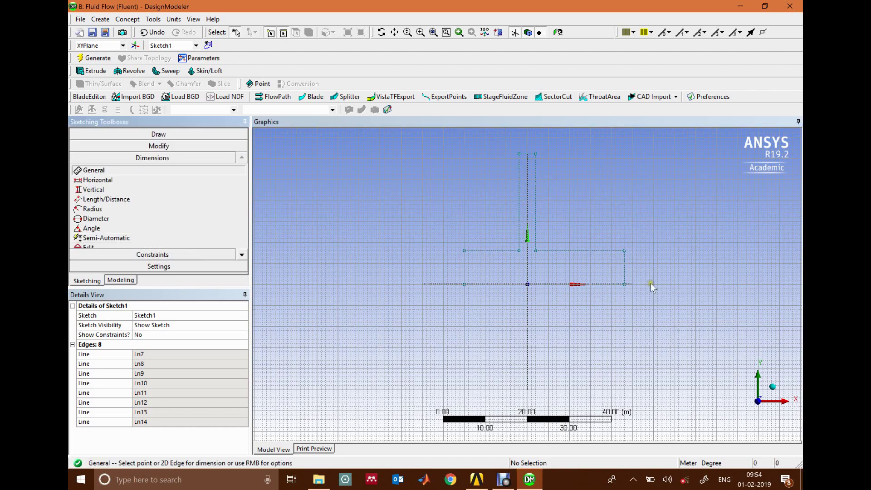
Step: Create a surface from Sketch1 with Surfaces From Sketches and generate it
left_click(128, 280)
left_click(127, 19)
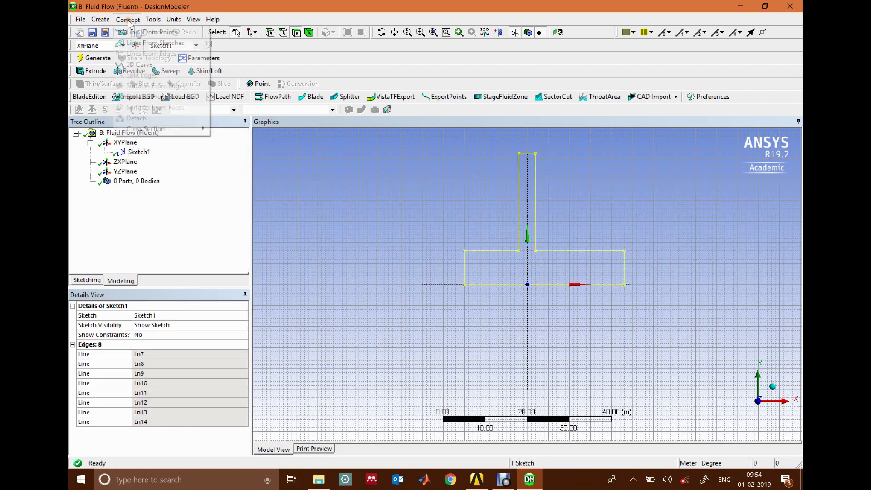
left_click(155, 97)
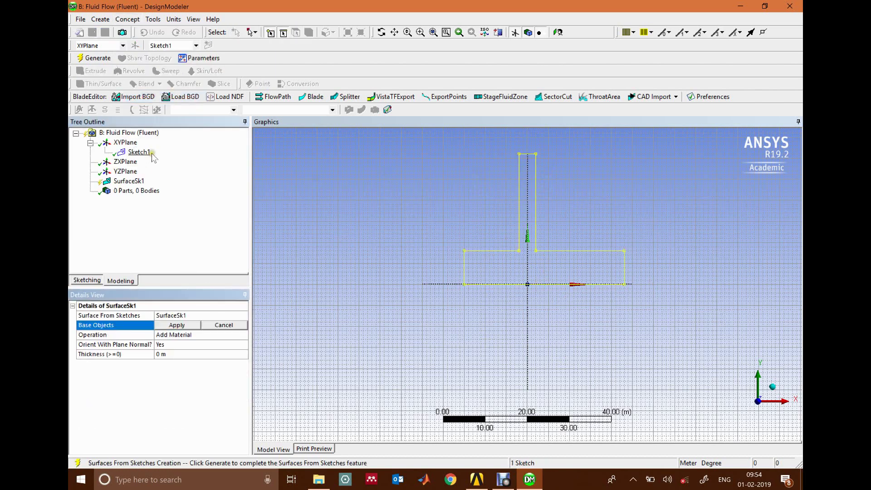
left_click(140, 152)
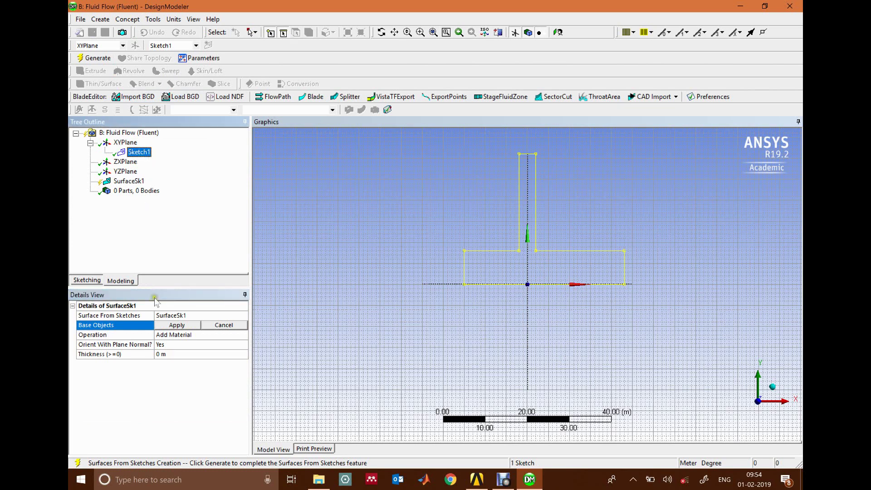
left_click(182, 325)
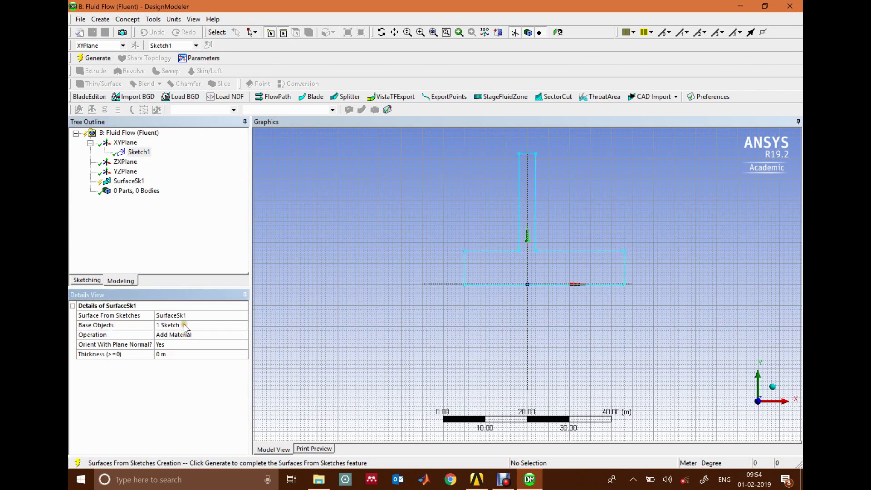
left_click(94, 58)
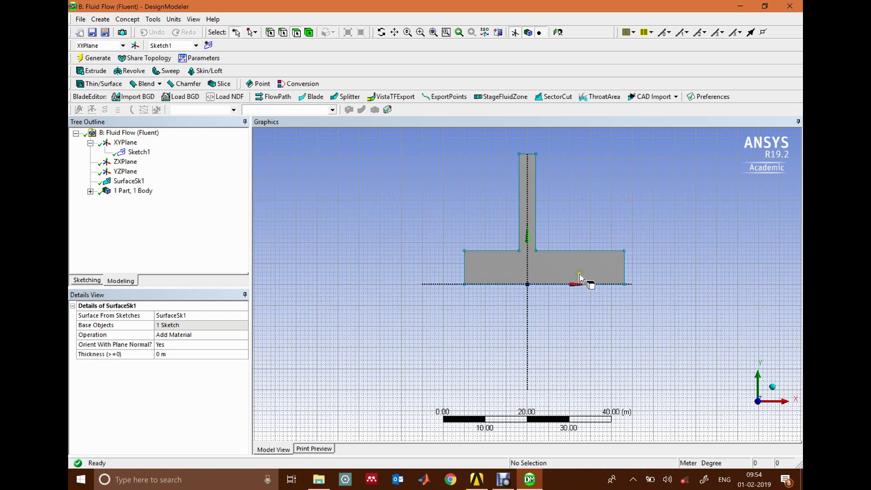
Step: Set the surface body's Fluid/Solid property to Fluid, regenerate the geometry and close DesignModeler
left_click(90, 191)
left_click(141, 201)
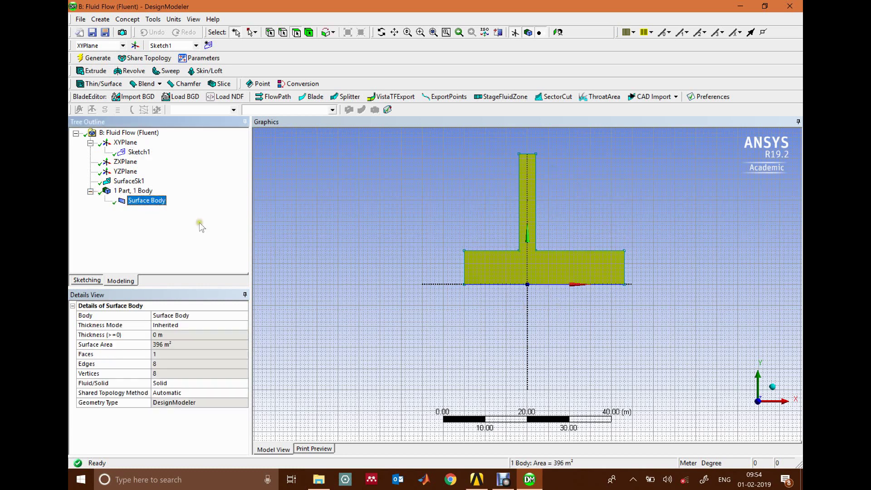
double_click(186, 383)
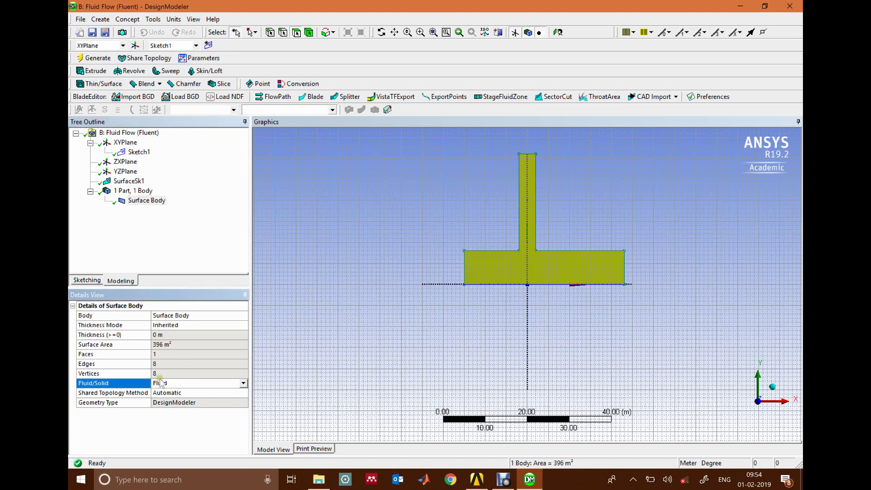
left_click(146, 201)
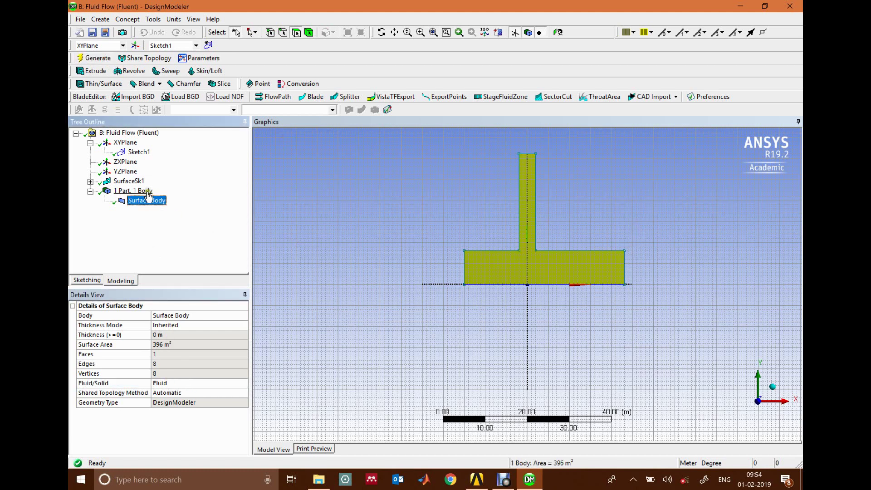
left_click(133, 191)
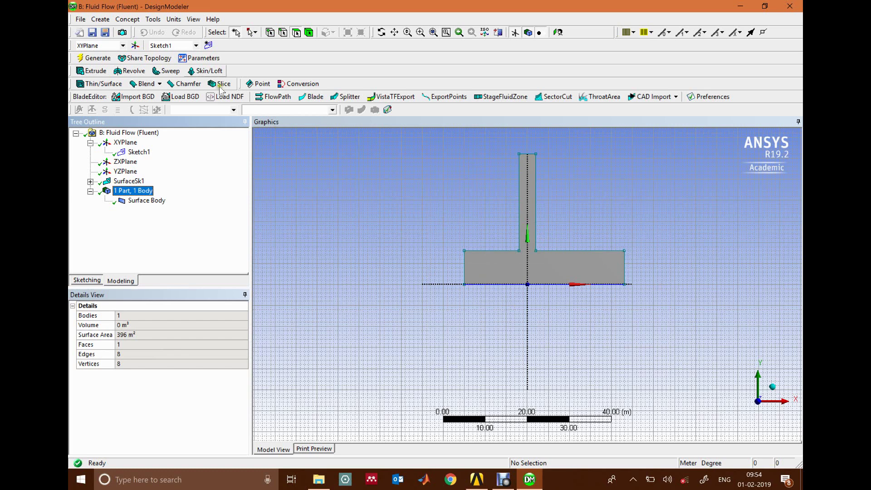
left_click(87, 59)
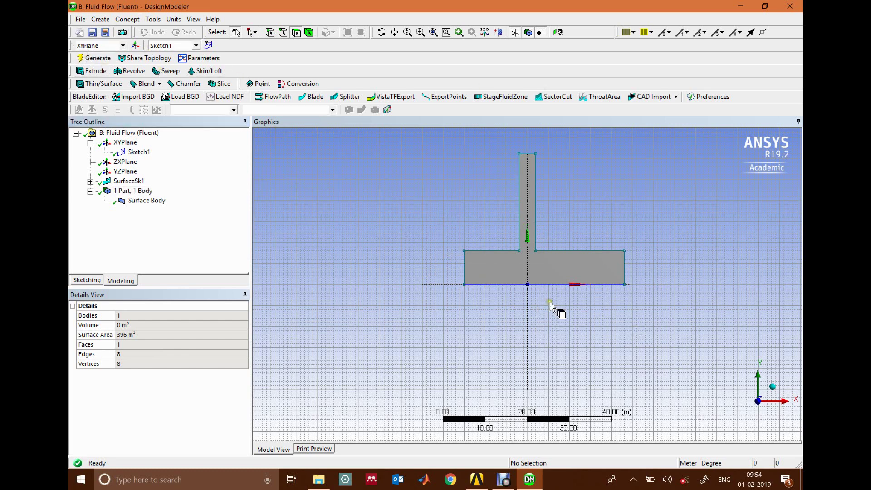
left_click(787, 7)
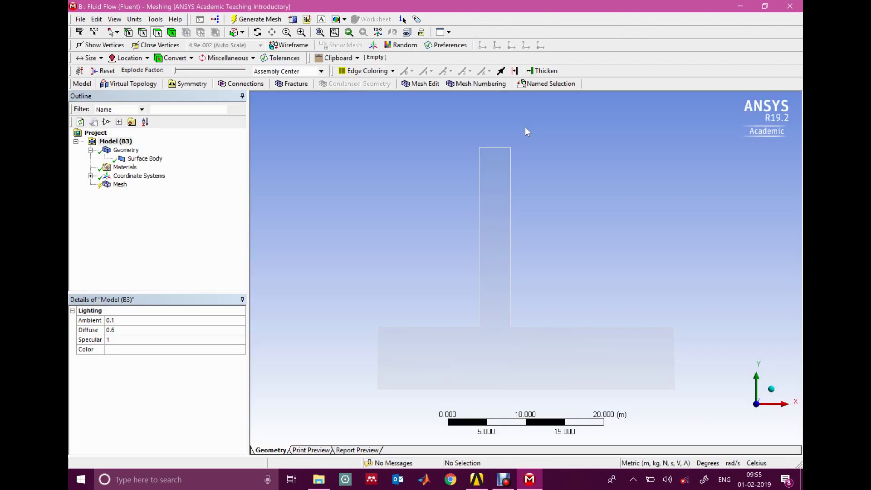
Step: Generate an initial mesh of the surface body with the default settings
left_click(121, 185)
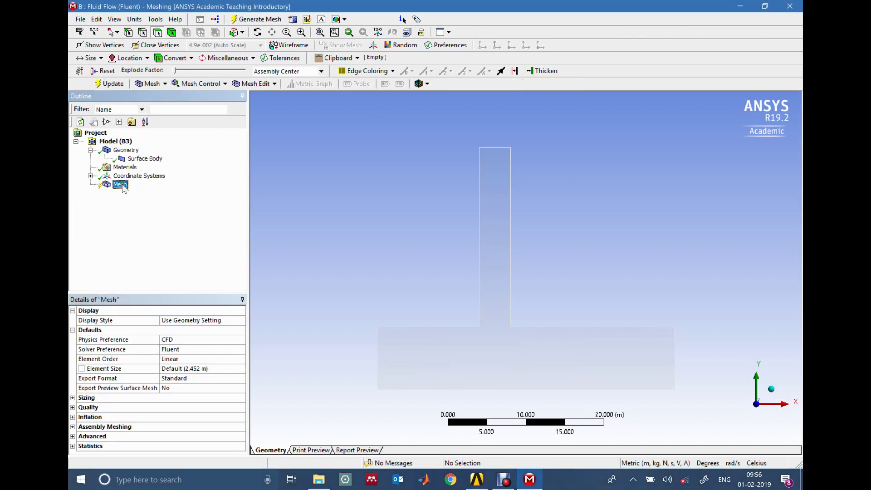
right_click(122, 186)
left_click(149, 222)
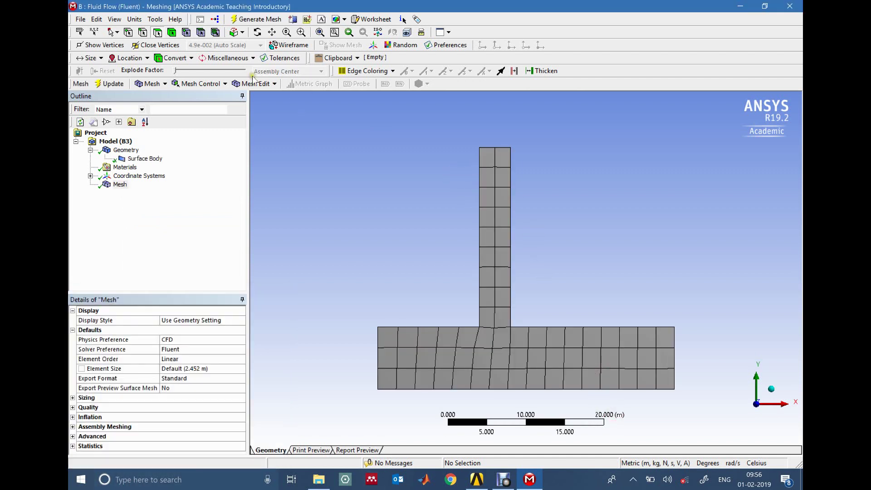
Step: Create a named selection jet_in from the top edge of the nozzle
left_click(142, 32)
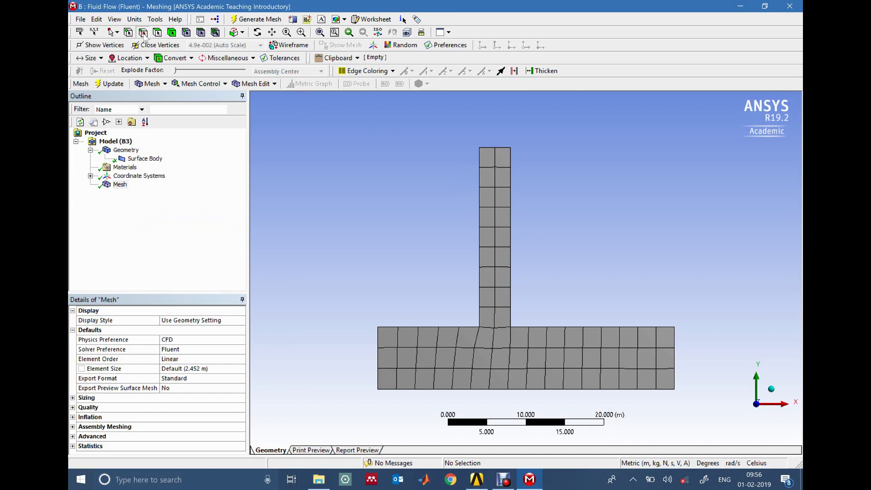
left_click(501, 148)
right_click(501, 150)
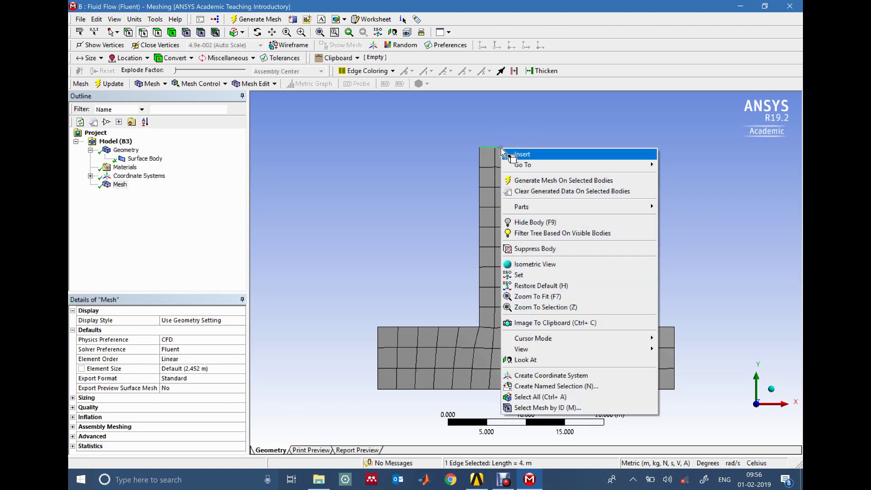
left_click(568, 386)
type("jet_in")
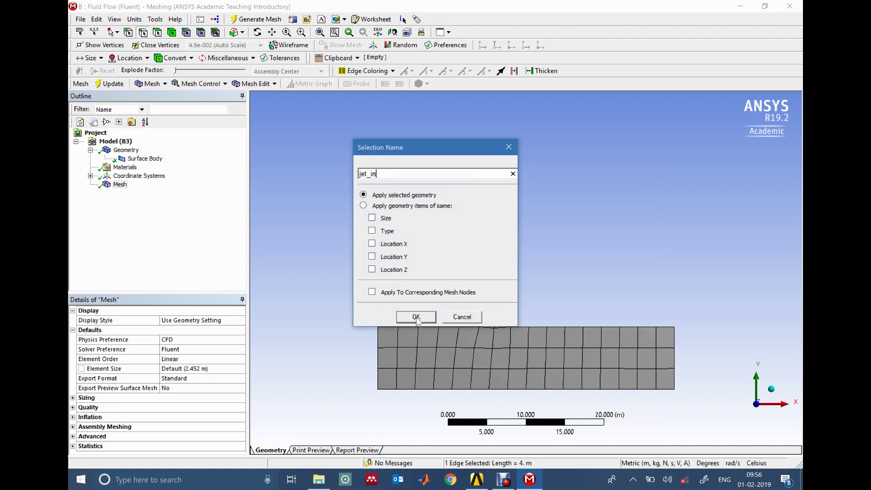
left_click(416, 317)
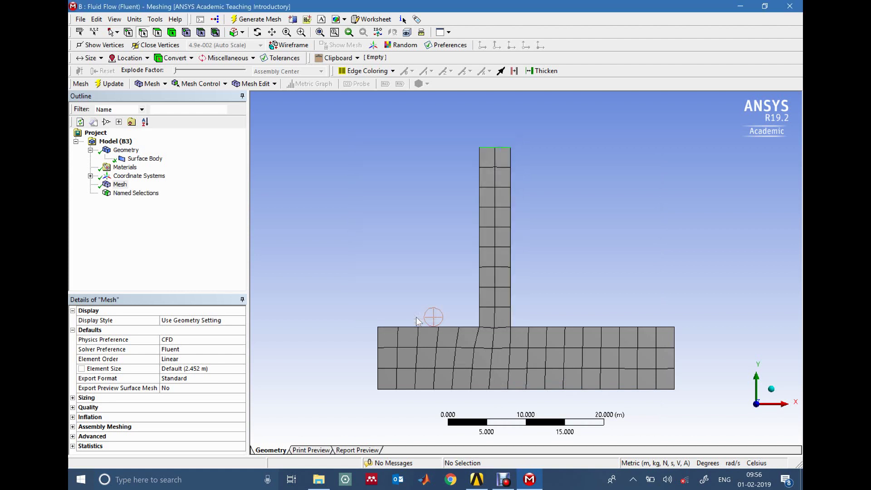
Step: Create a named selection Wall from the seven remaining outline edges, leaving out the nozzle's top edge
left_click(479, 269)
left_click(511, 290, "ctrl")
left_click(553, 327, "ctrl")
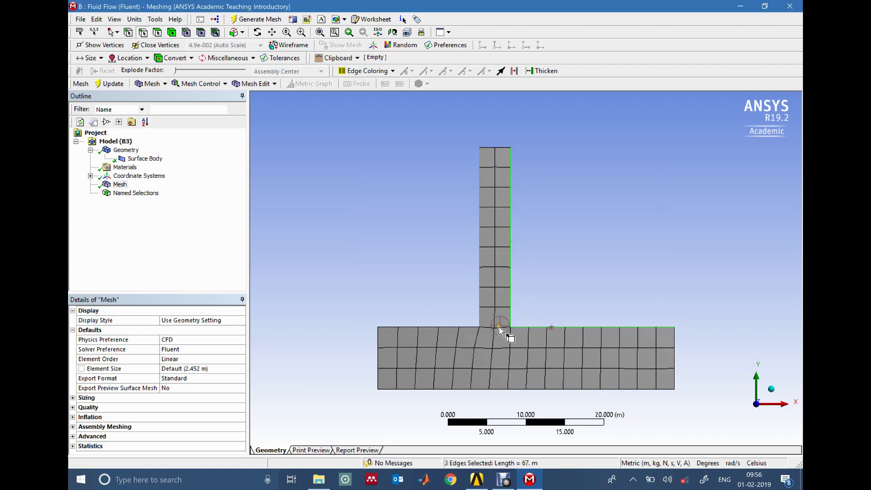
left_click(458, 327, "ctrl")
left_click(377, 358, "ctrl")
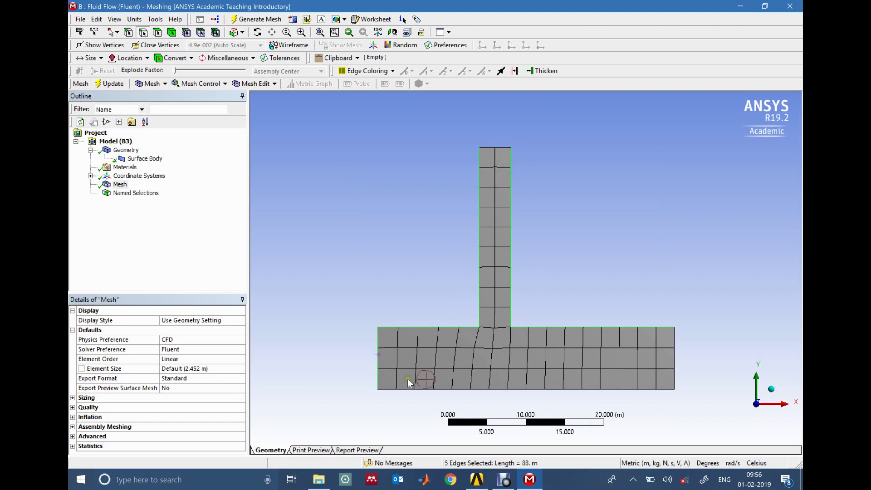
left_click(409, 389, "ctrl")
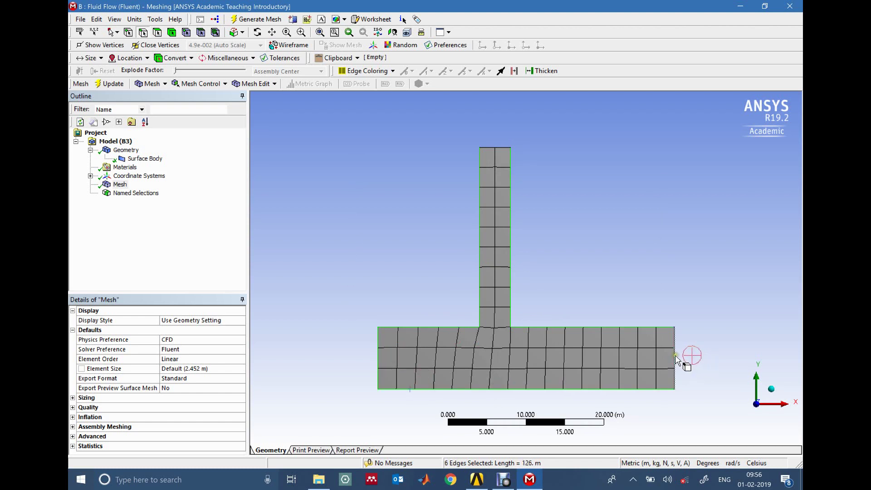
left_click(675, 359, "ctrl")
right_click(676, 363)
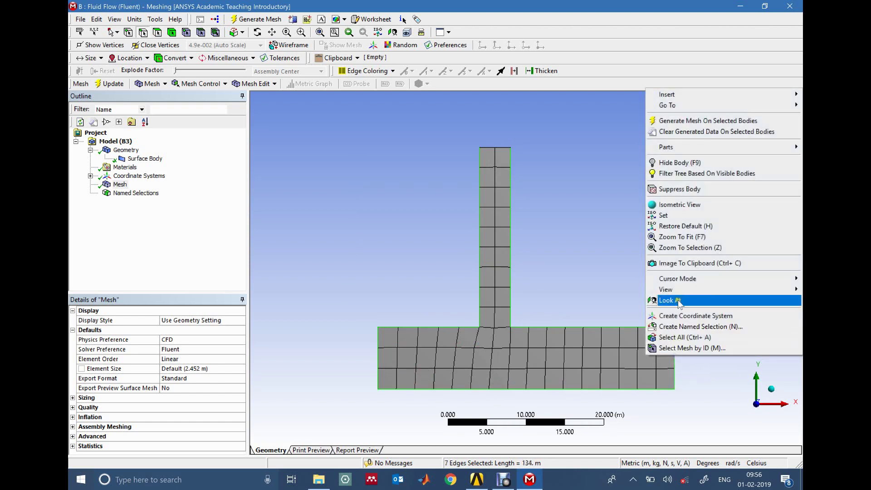
left_click(685, 326)
type("Wall")
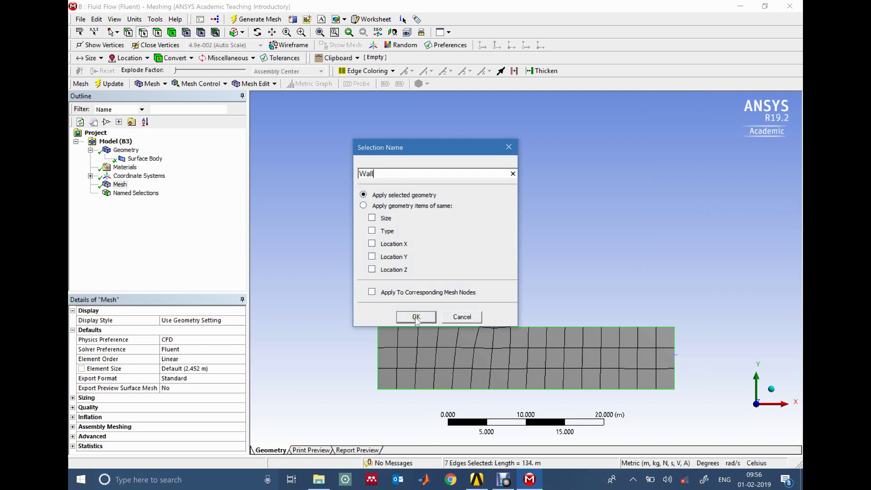
left_click(416, 317)
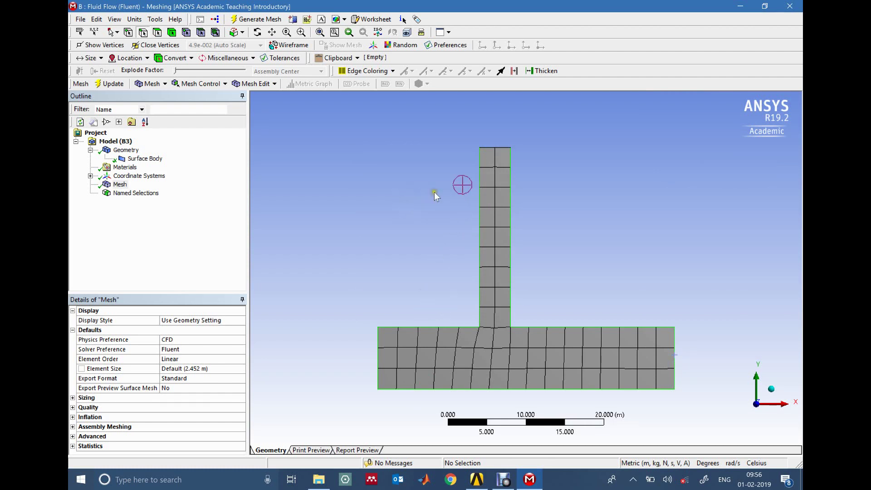
Step: Check which edges the jet_in and Wall named selections contain
left_click(125, 193)
left_click(91, 193)
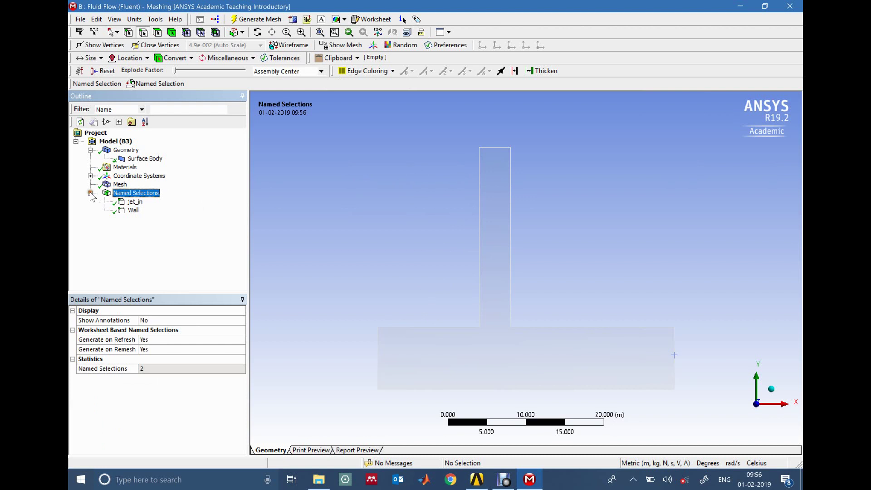
left_click(135, 201)
left_click(134, 210)
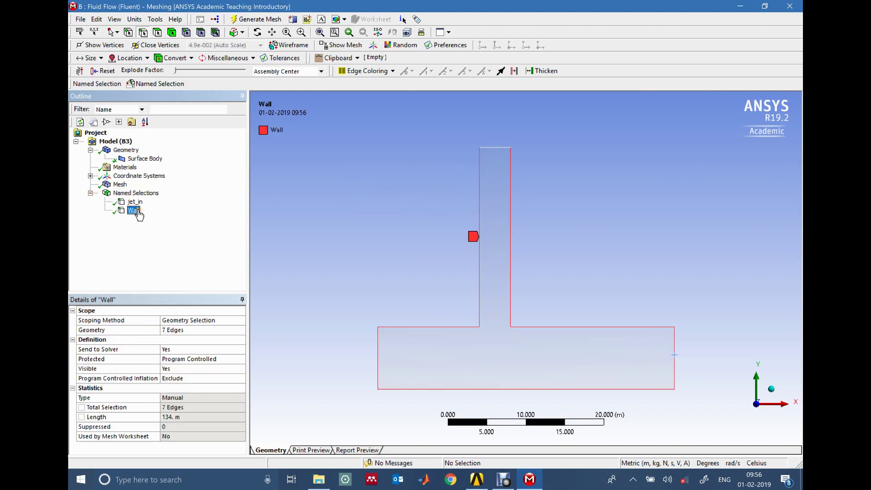
Step: Insert a sizing control in the mesh and apply it to the whole T-shaped face
left_click(119, 184)
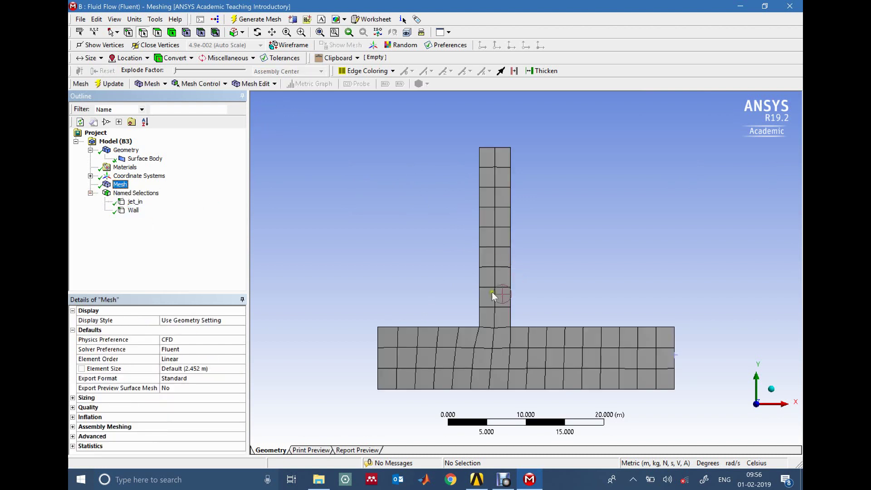
right_click(126, 190)
mouse_move(159, 192)
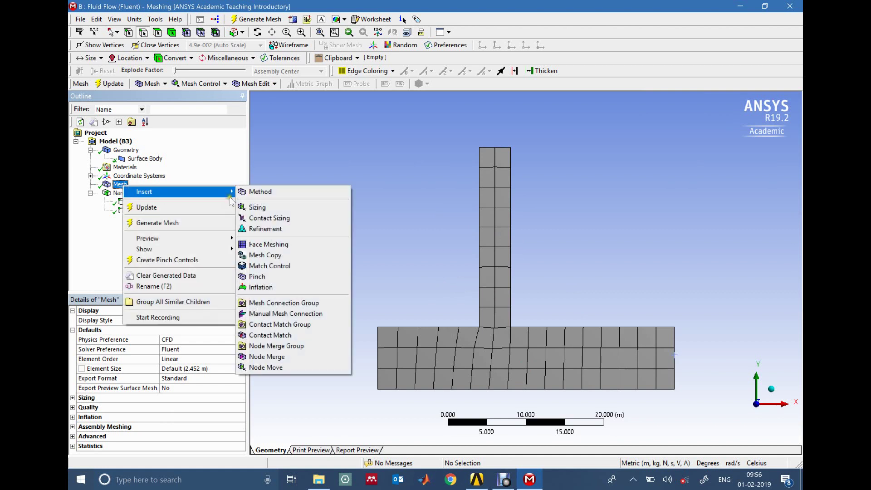
left_click(278, 207)
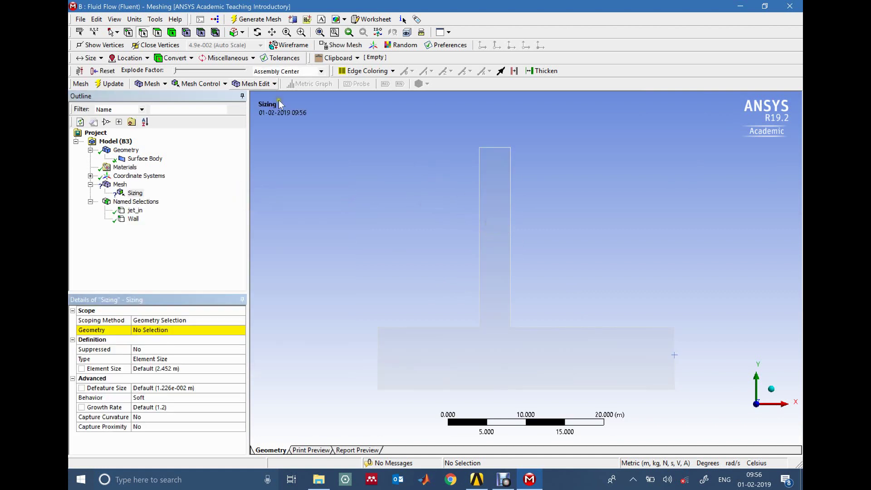
left_click(158, 32)
left_click(498, 220)
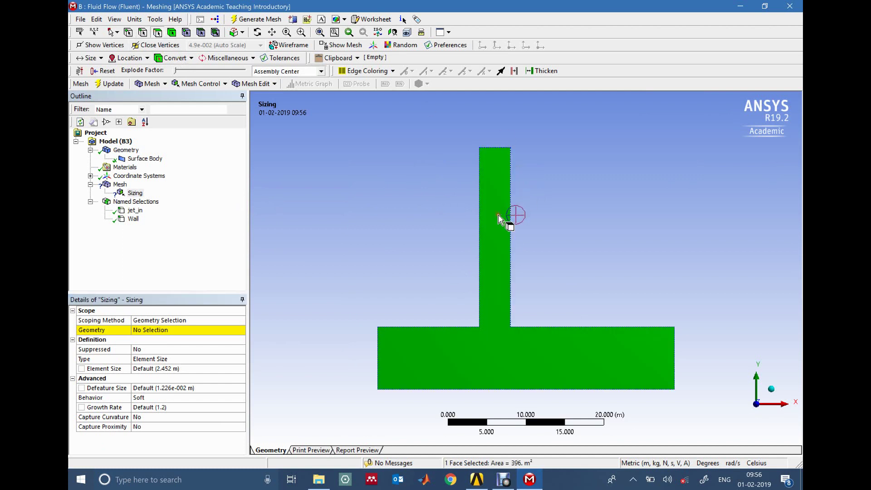
left_click(150, 330)
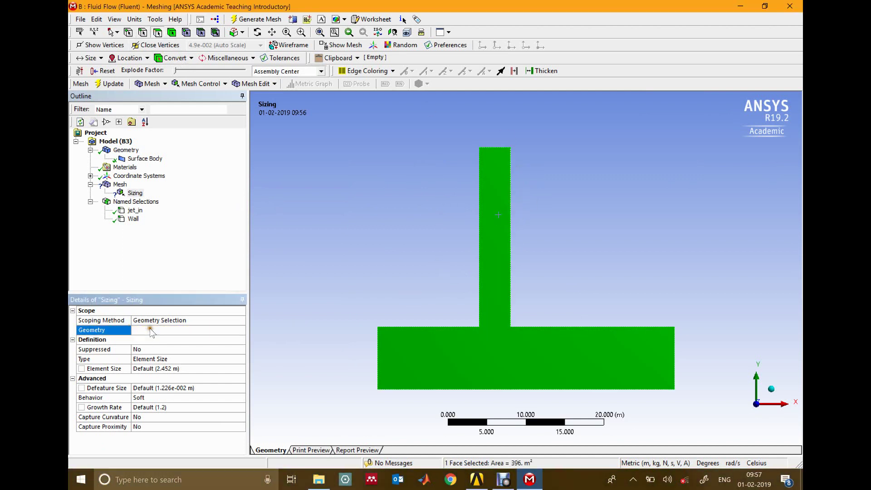
left_click(150, 330)
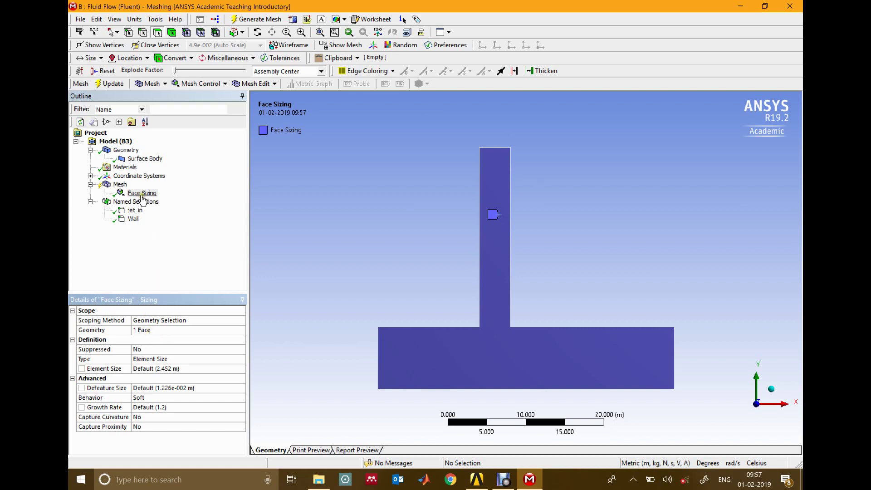
Step: Set the face sizing's element size to 0.05 m and regenerate the mesh
left_click(185, 370)
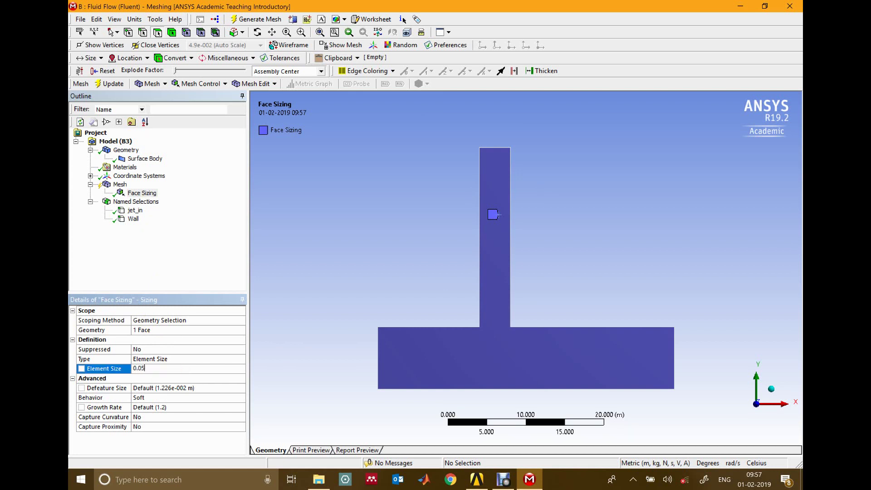
key("Return")
left_click(120, 184)
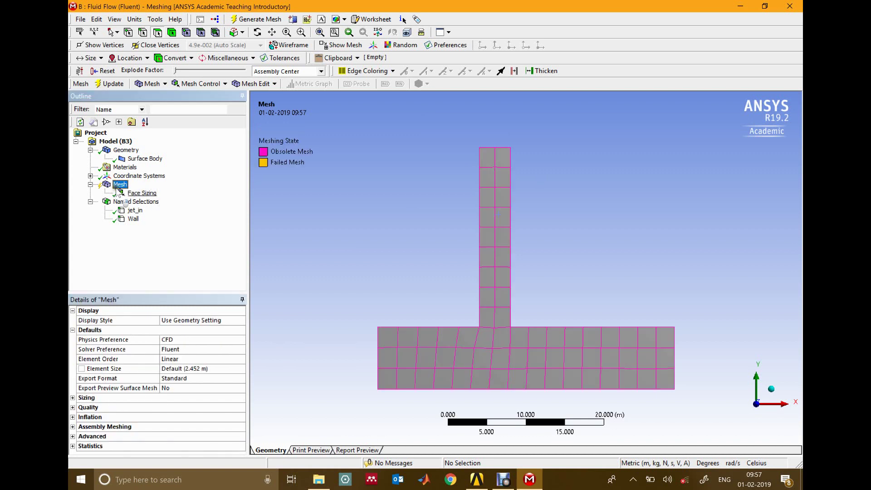
right_click(121, 185)
left_click(148, 212)
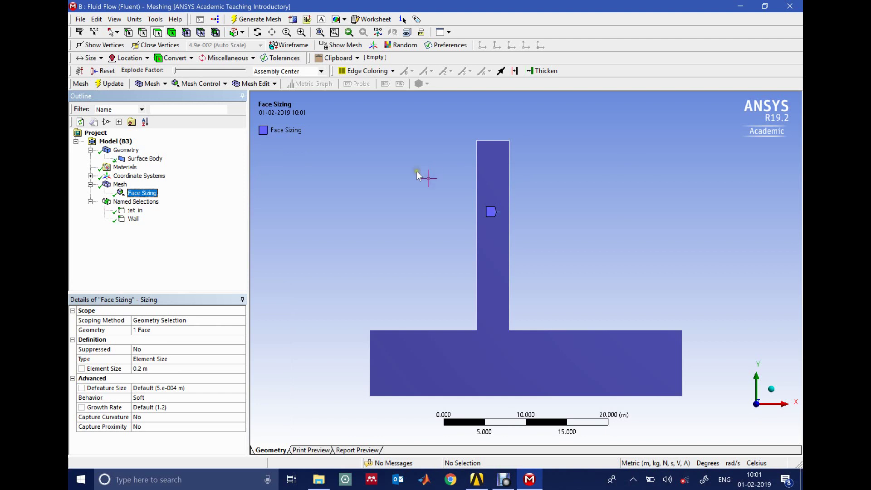
Step: Review the face sizing's element size and inspect the refined mesh on the face
left_click(142, 368)
left_click(120, 184)
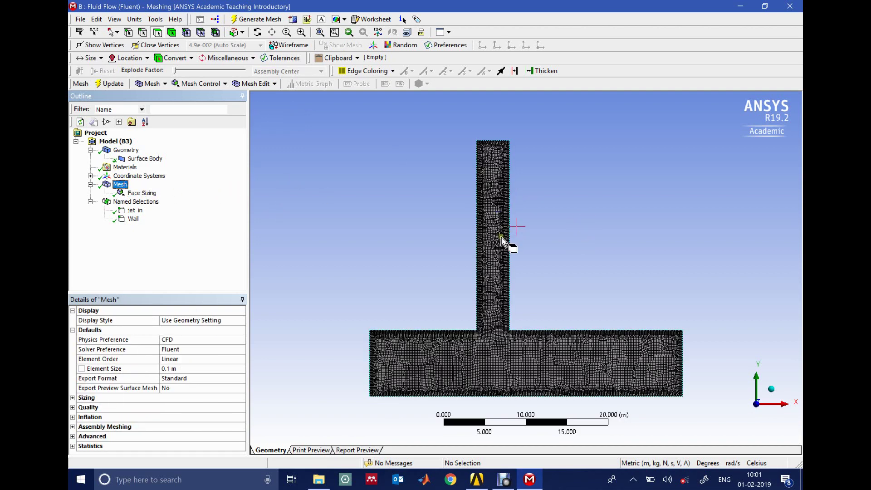
Step: Inspect the refined mesh, close the meshing window and update the Mesh cell of the unsolved Fluid Flow (Fluent) system
scroll(488, 152, "up", 2)
scroll(487, 152, "up", 2)
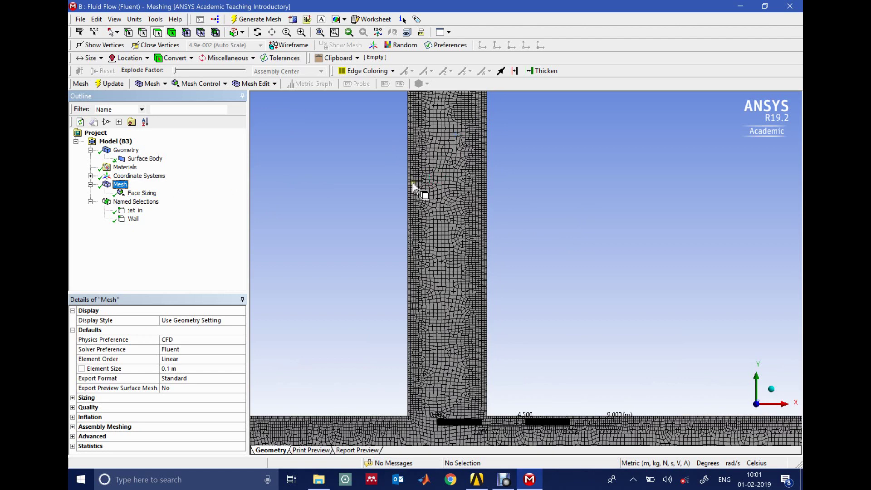
scroll(414, 189, "up", 2)
scroll(407, 193, "down", 5)
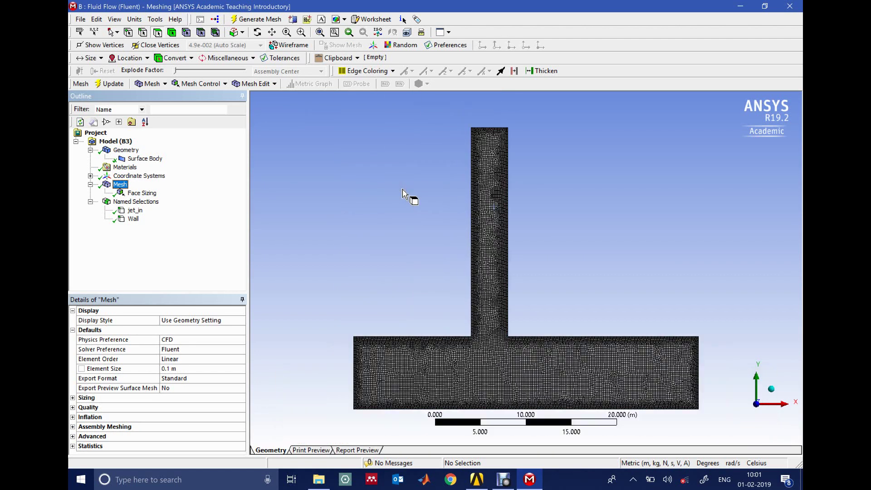
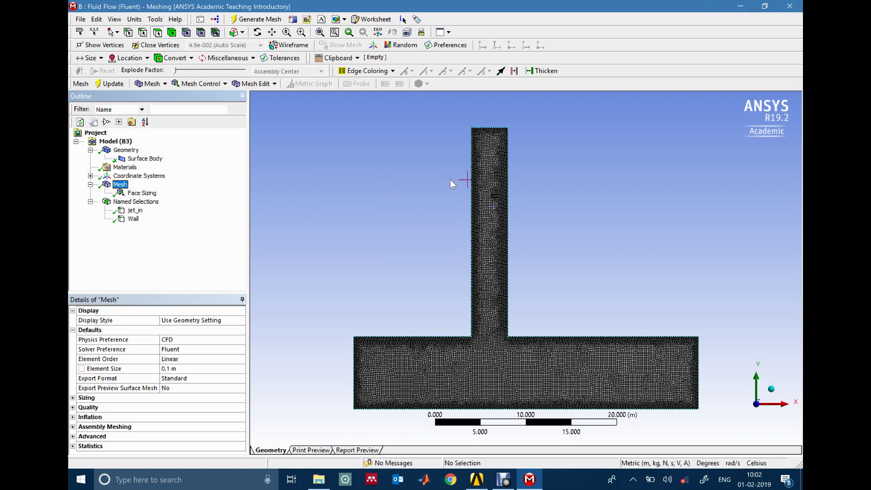
left_click(790, 6)
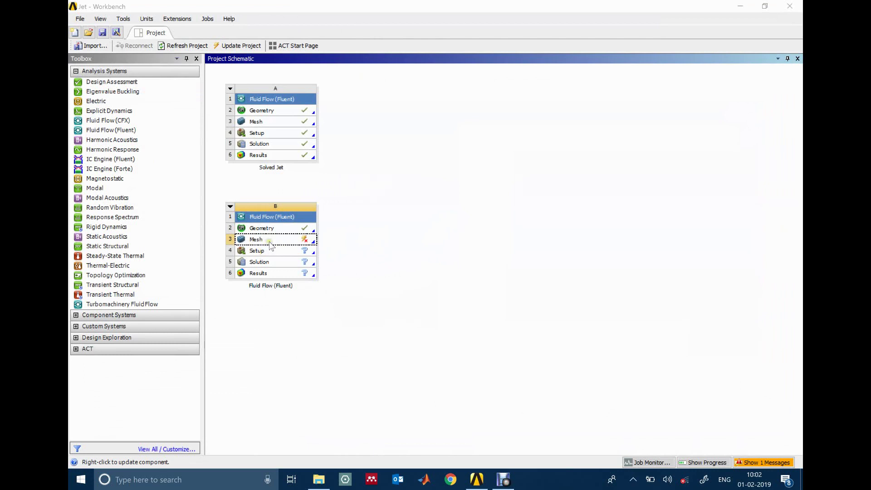
left_click(270, 239)
right_click(271, 239)
left_click(308, 298)
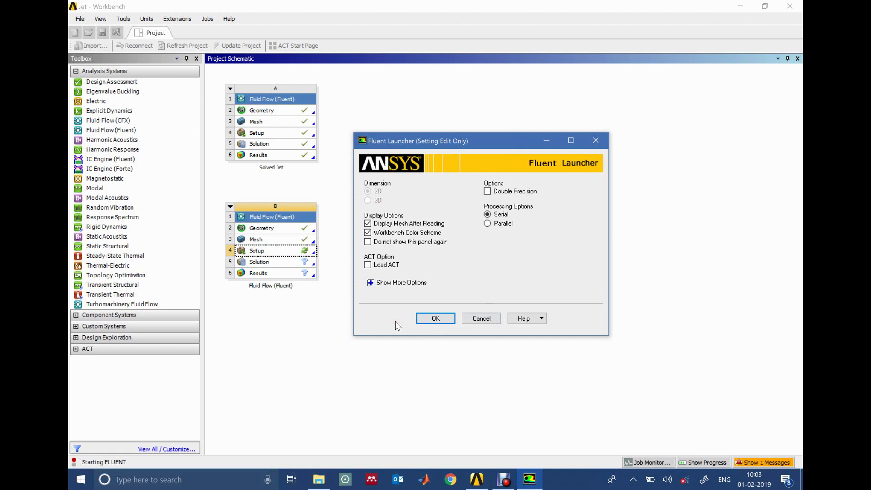
Step: Launch Fluent for the setup in double precision with serial processing, and set the solver time to Transient
left_click(487, 191)
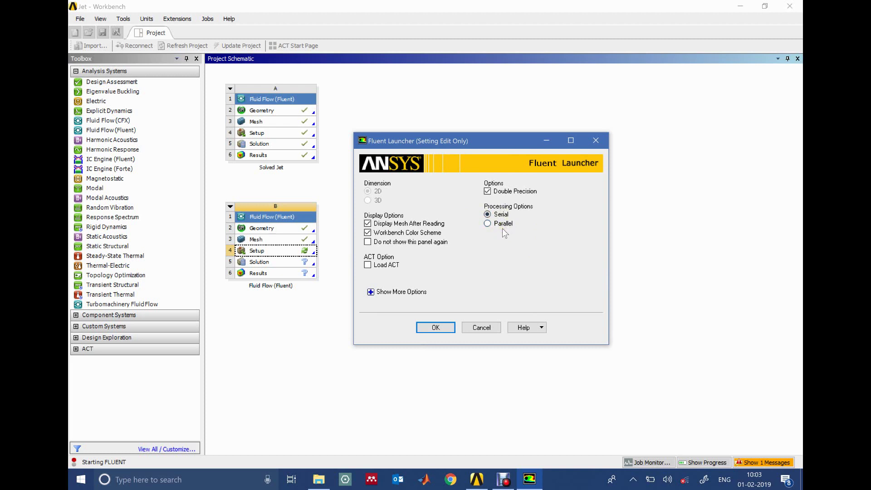
left_click(441, 328)
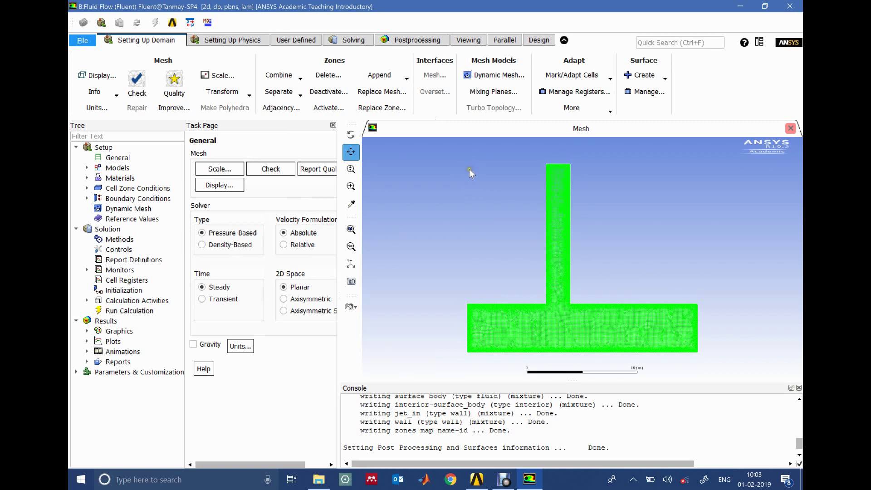
left_click(220, 298)
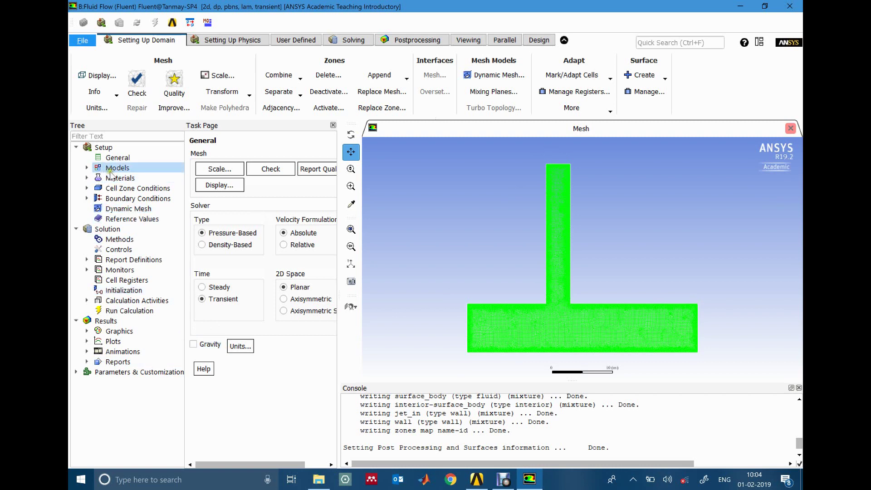
Step: Enable the Eulerian multiphase model, keeping 2 Eulerian phases and the Implicit volume fraction formulation
left_click(86, 167)
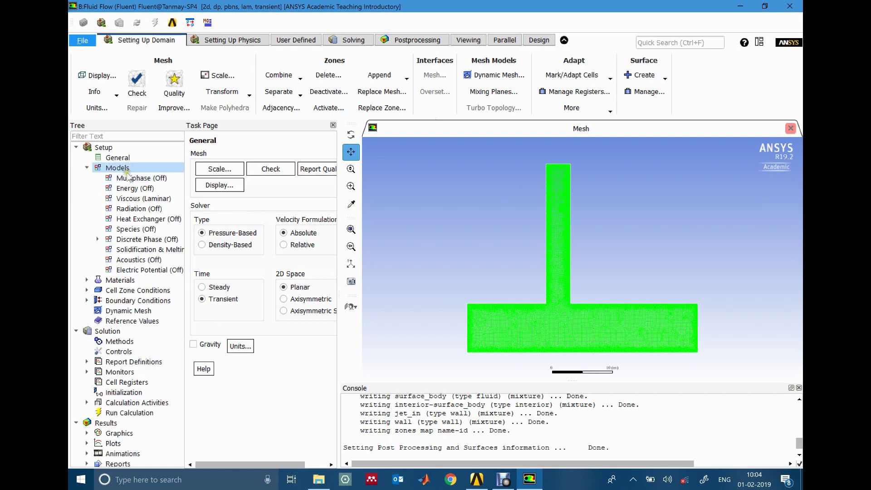
double_click(129, 169)
left_click(202, 174)
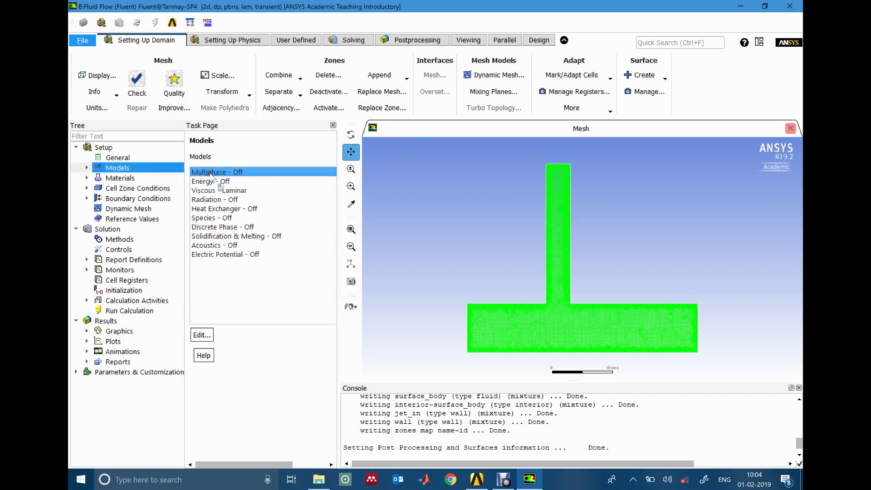
double_click(213, 172)
left_click_drag(459, 209, 311, 175)
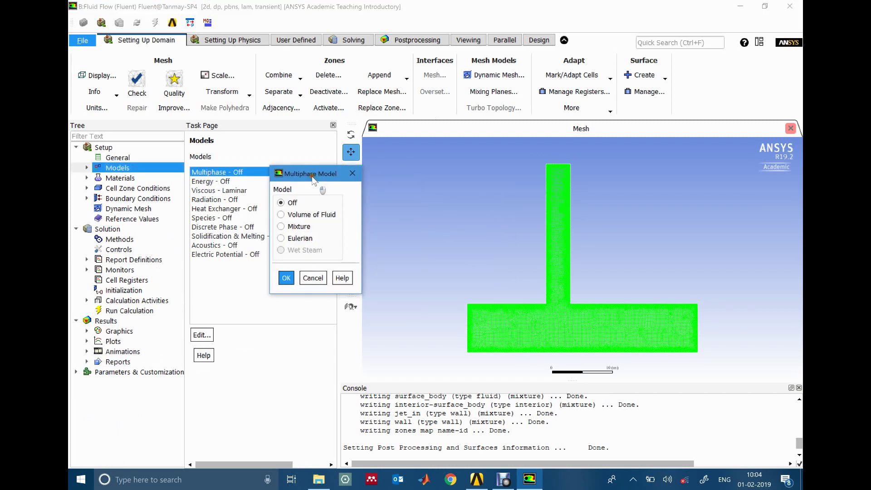
left_click(310, 240)
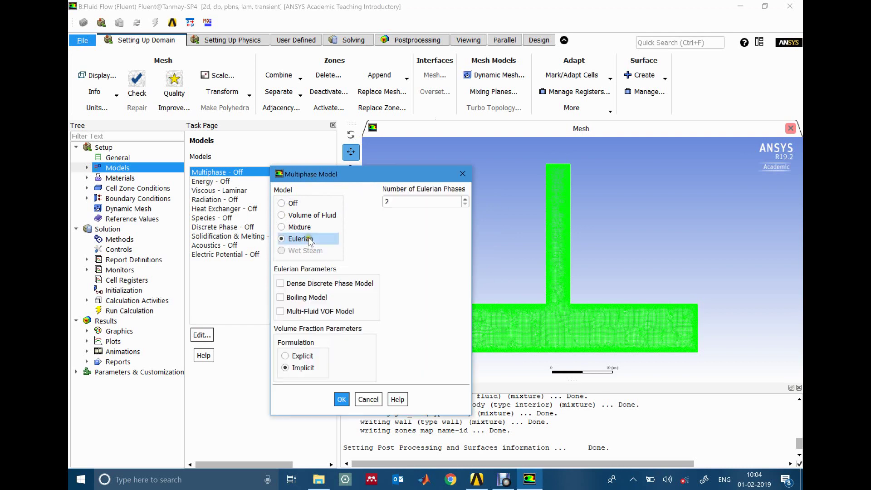
left_click_drag(352, 177, 315, 144)
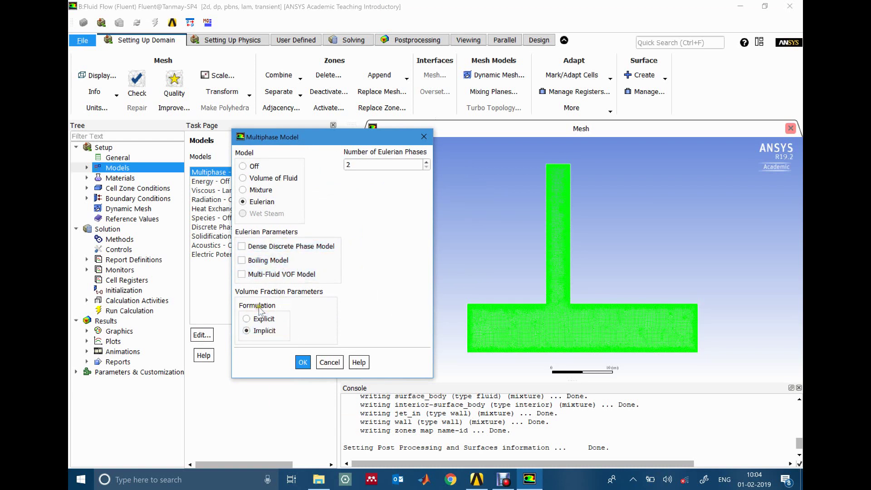
left_click(303, 362)
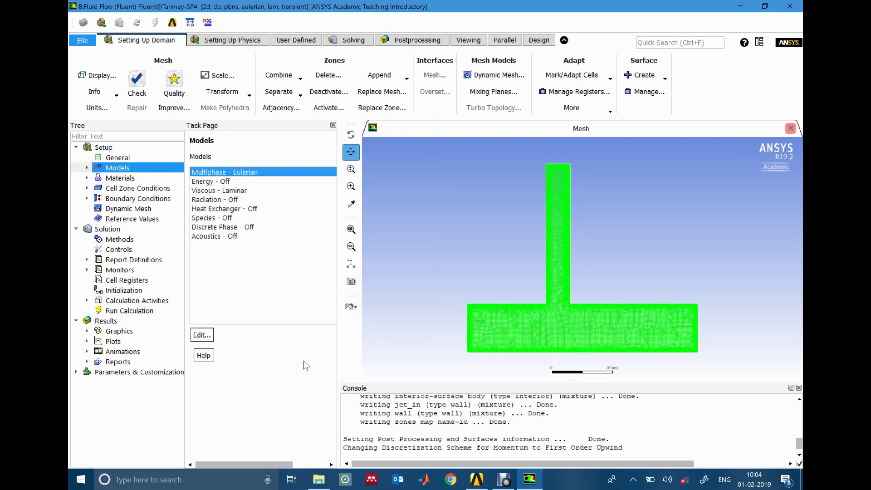
Step: Set the viscous model to k-omega (2 eqn) with the SST variant and the Mixture turbulence multiphase model
double_click(229, 191)
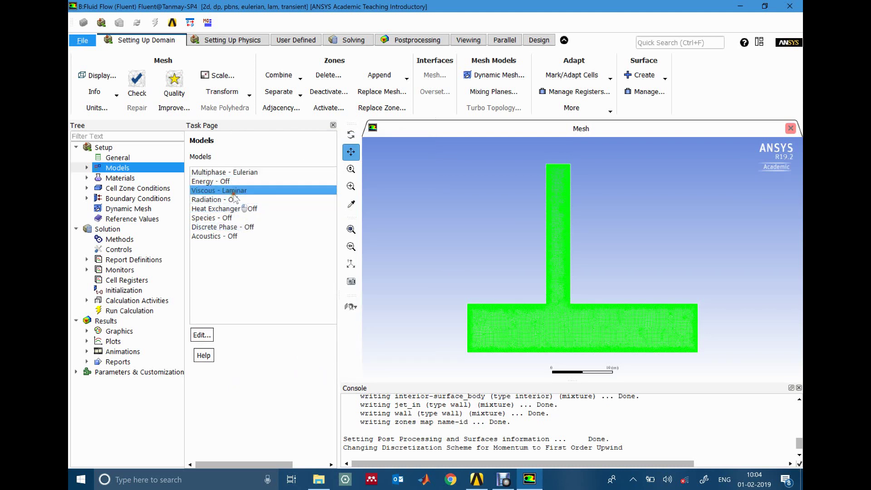
left_click_drag(470, 210, 347, 176)
left_click(333, 226)
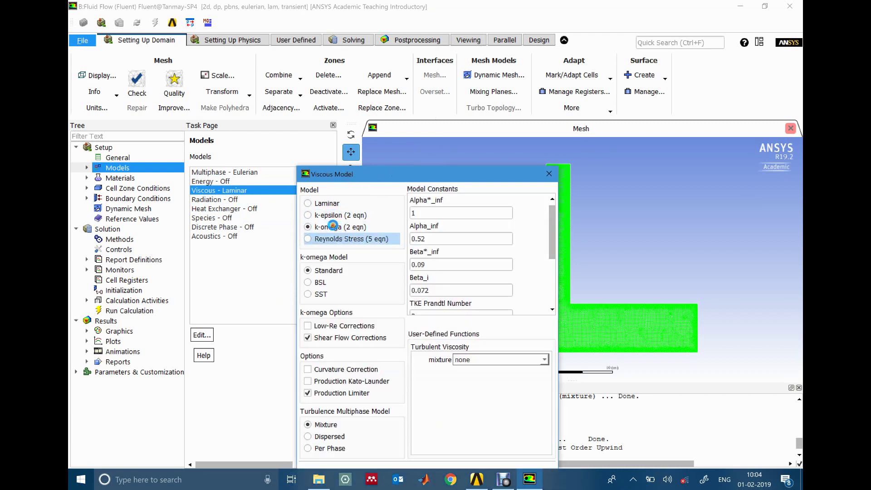
left_click(332, 295)
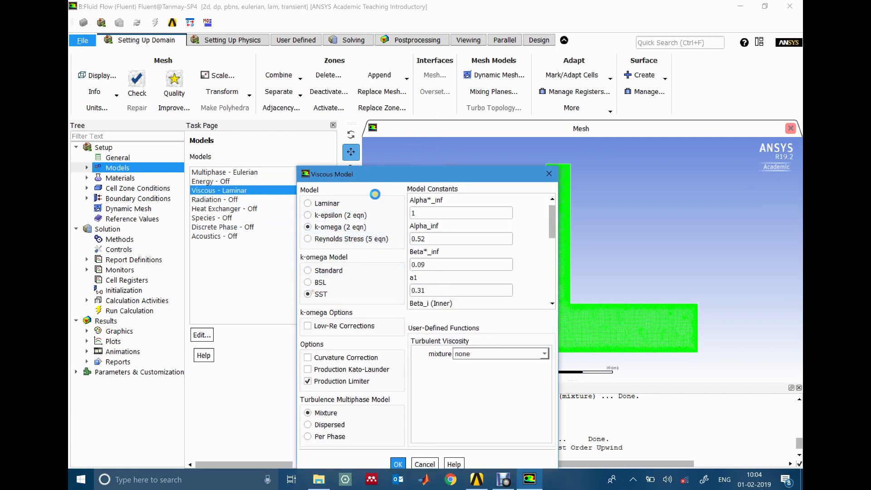
left_click_drag(382, 178, 291, 111)
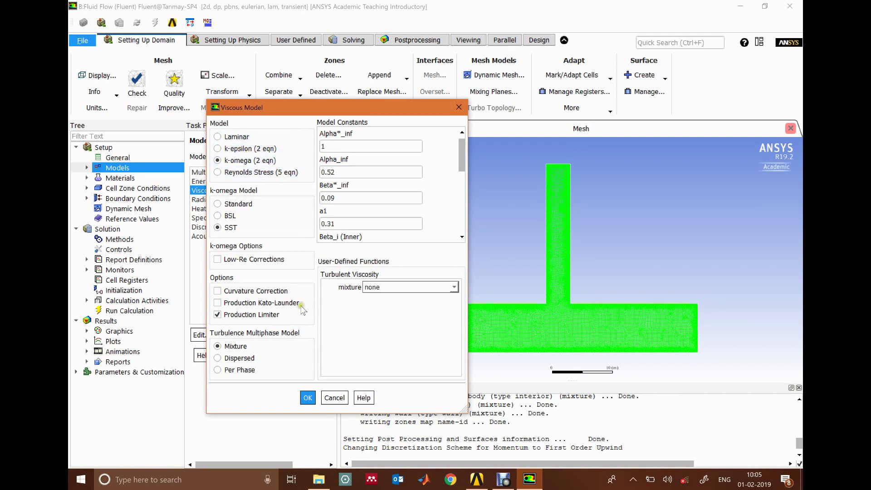
left_click(306, 398)
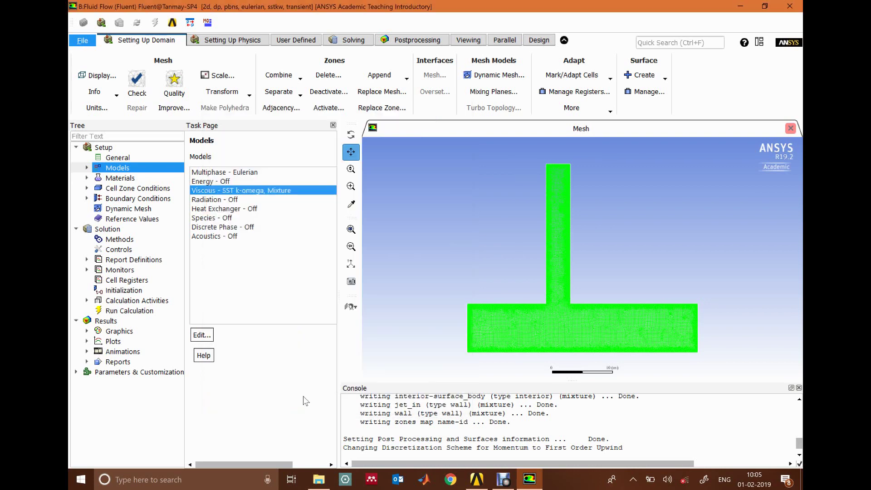
Step: Review the primary and secondary phases defined under the Eulerian multiphase model
left_click(87, 169)
left_click(98, 178)
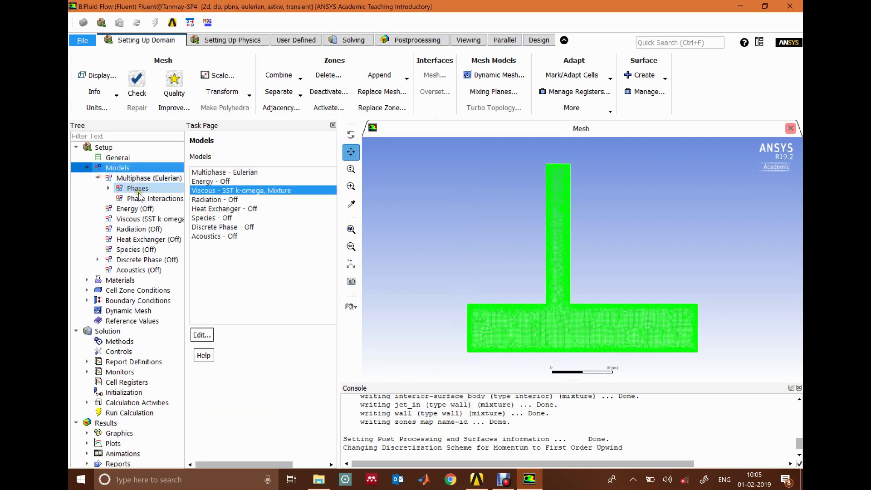
double_click(137, 188)
left_click_drag(488, 215, 287, 172)
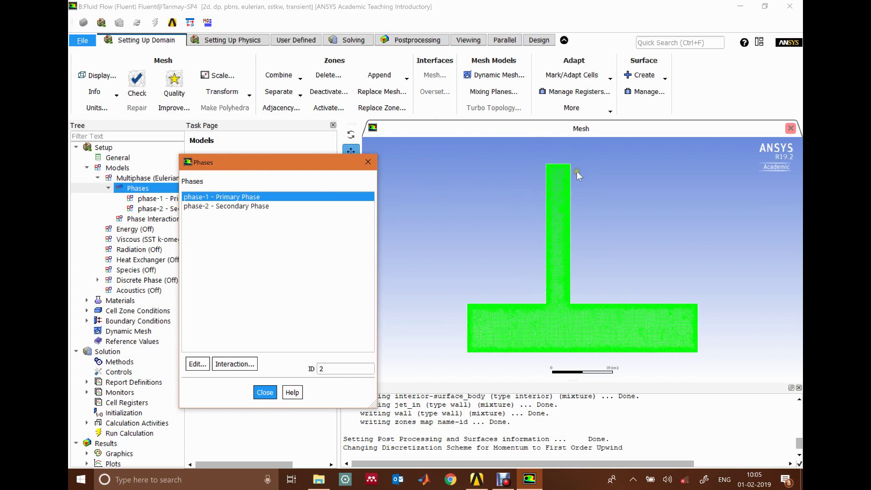
left_click(368, 162)
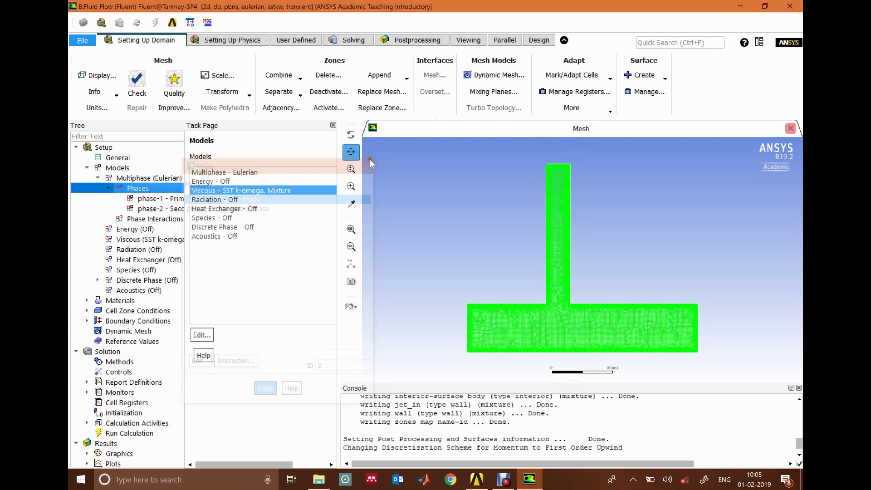
Step: Copy water-liquid (h2o<l>) from the Fluent database into the case's fluid materials
double_click(121, 300)
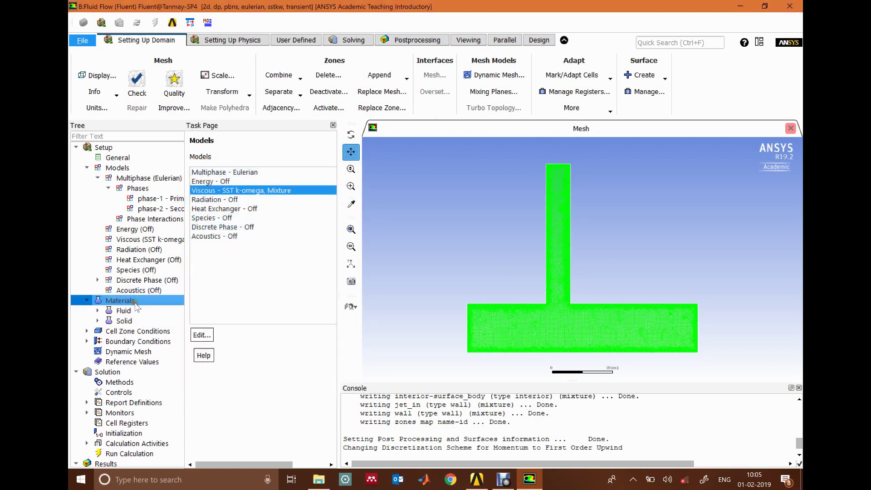
left_click(207, 422)
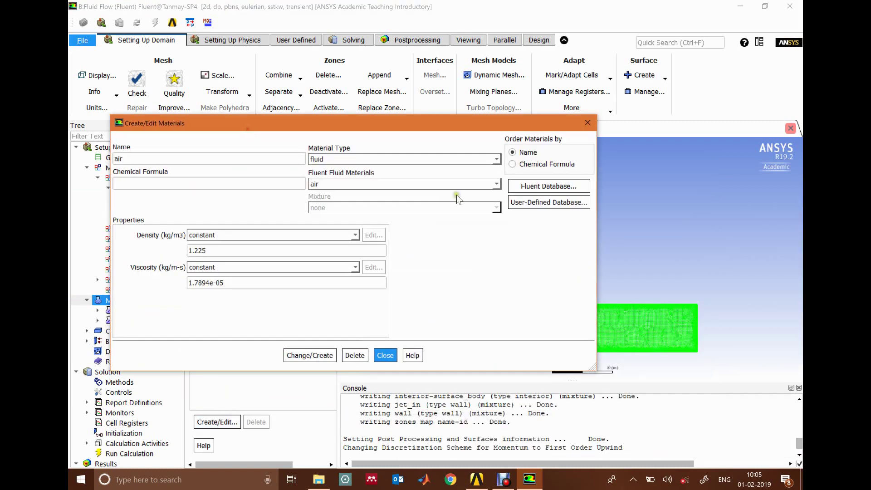
left_click(548, 186)
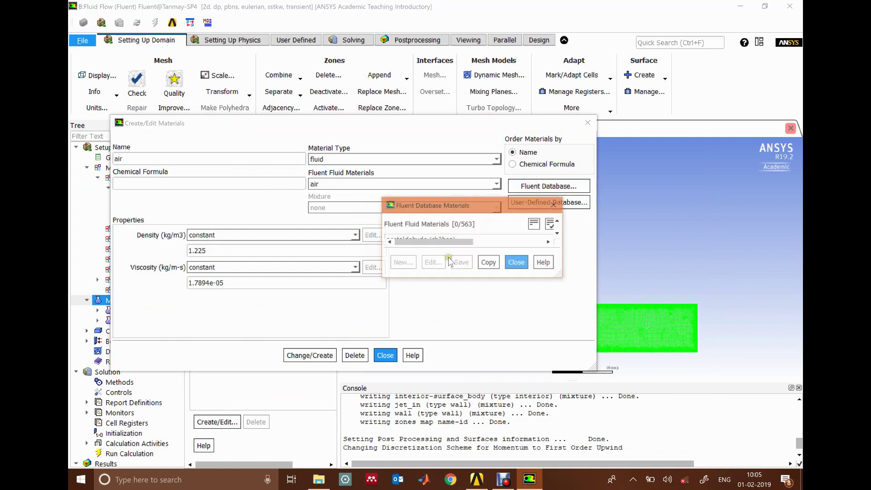
left_click_drag(573, 254, 573, 284)
left_click(456, 268)
left_click_drag(476, 204, 338, 119)
left_click(435, 395)
left_click(464, 395)
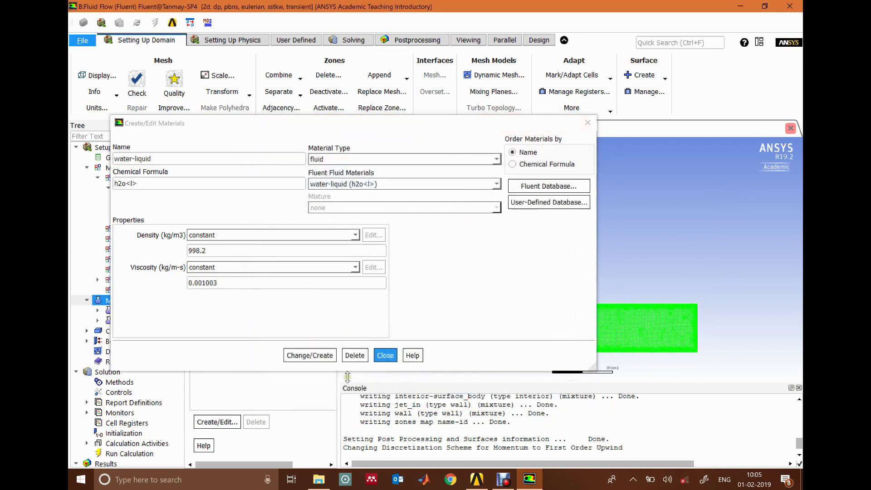
left_click_drag(193, 129, 355, 213)
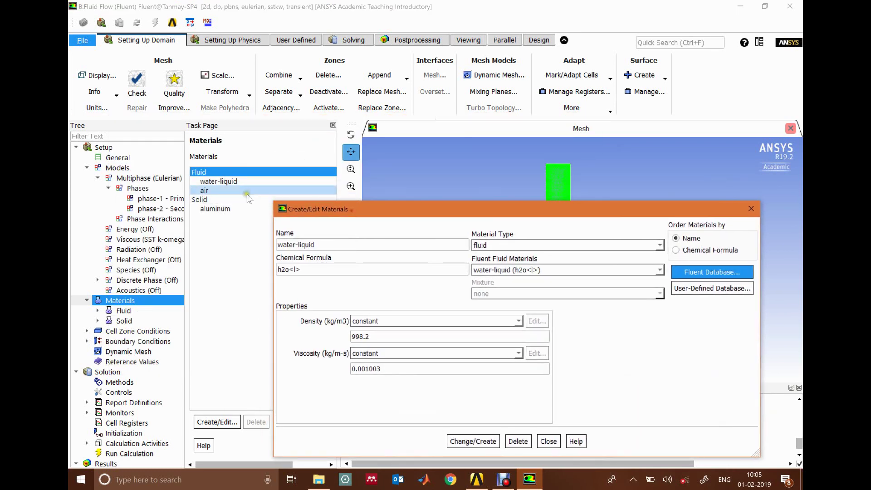
left_click(750, 208)
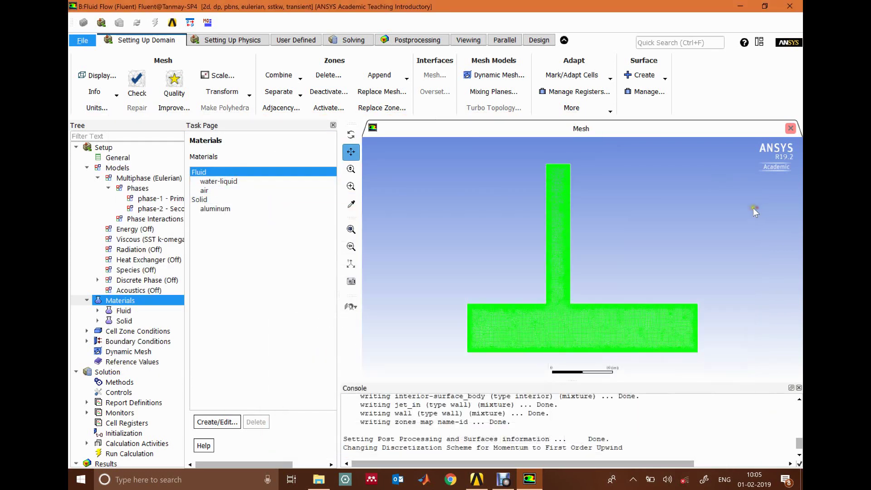
Step: Rename the primary phase as air and use air as its phase material
left_click(165, 201)
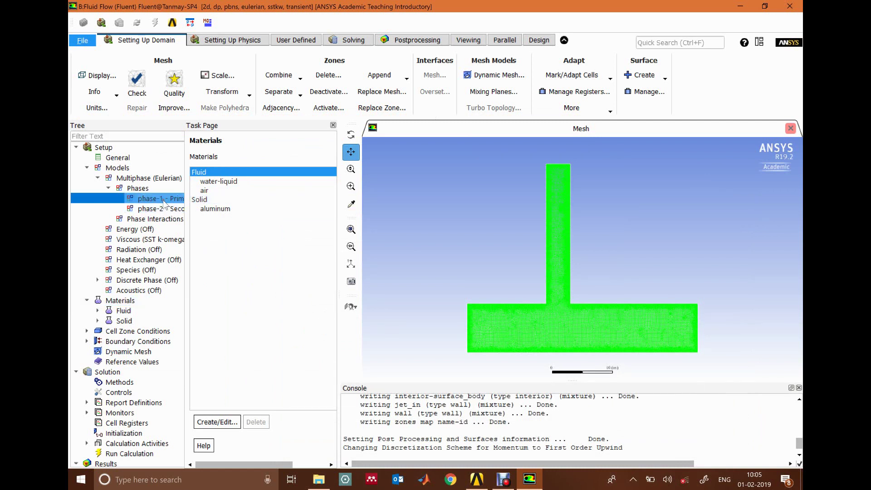
double_click(165, 202)
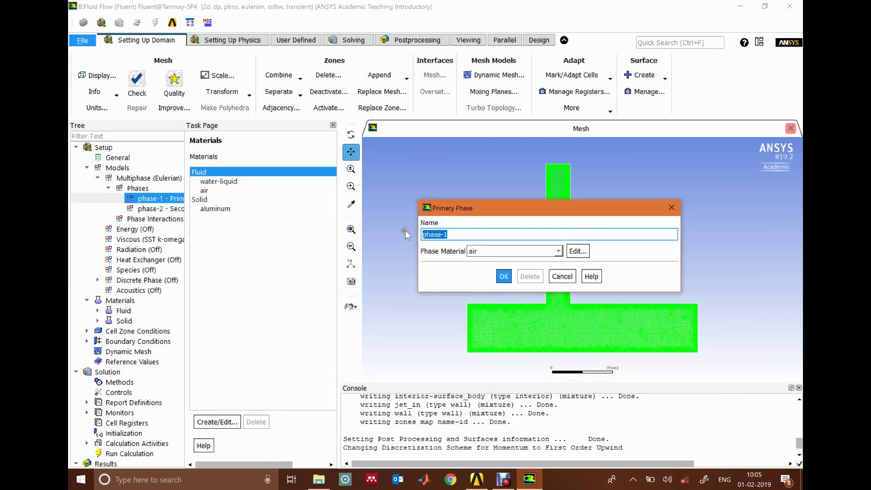
type("air")
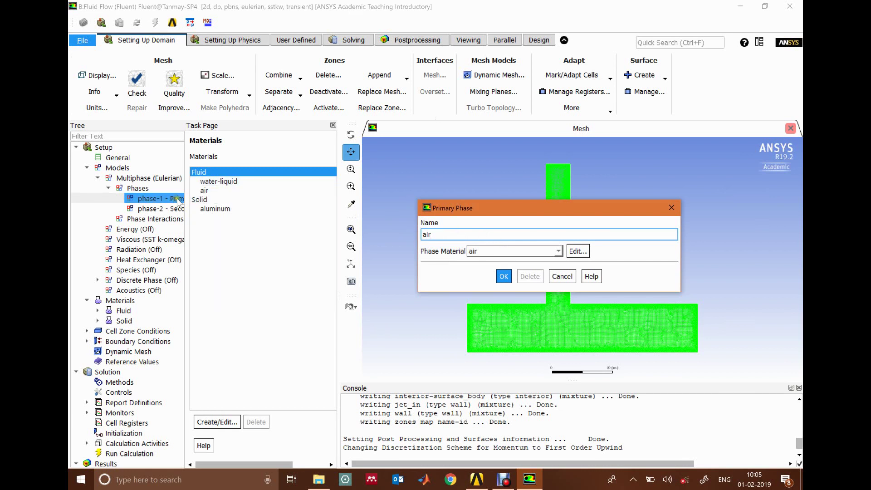
left_click(511, 250)
left_click(510, 271)
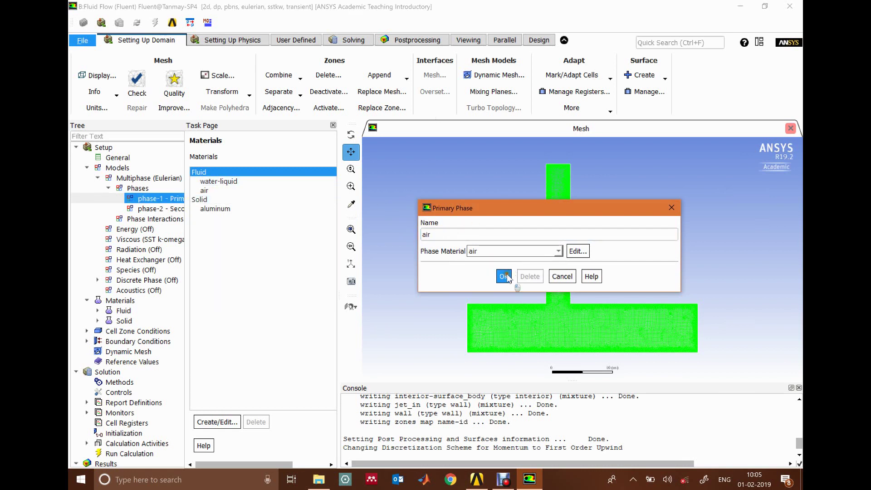
left_click(504, 276)
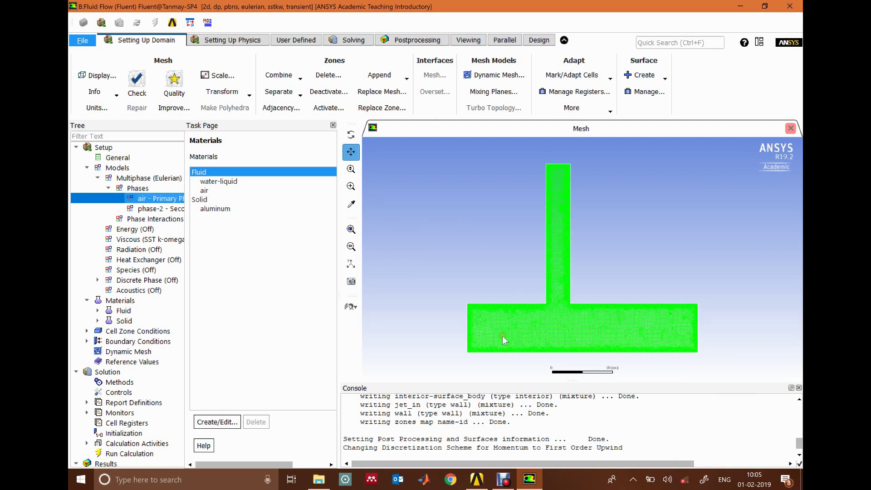
Step: Rename the secondary phase as water and assign water-liquid as its phase material
left_click(161, 207)
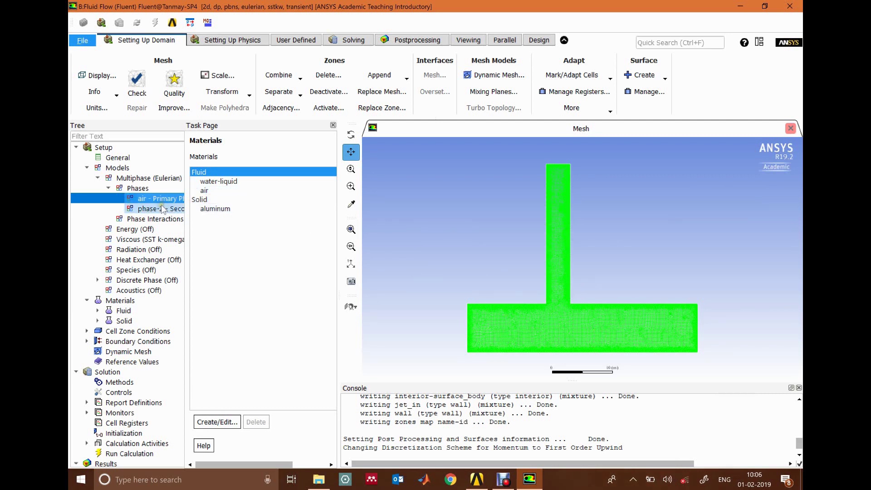
double_click(161, 208)
left_click_drag(456, 231, 386, 232)
type("water")
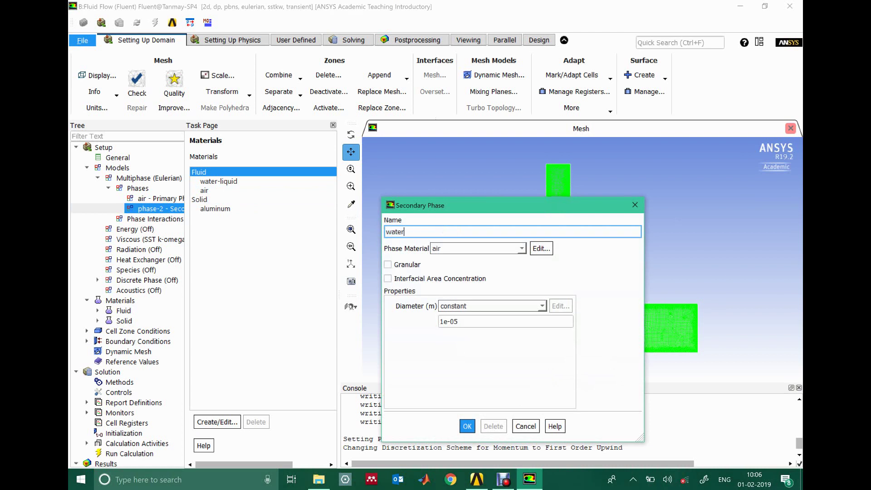
left_click(456, 250)
left_click(457, 260)
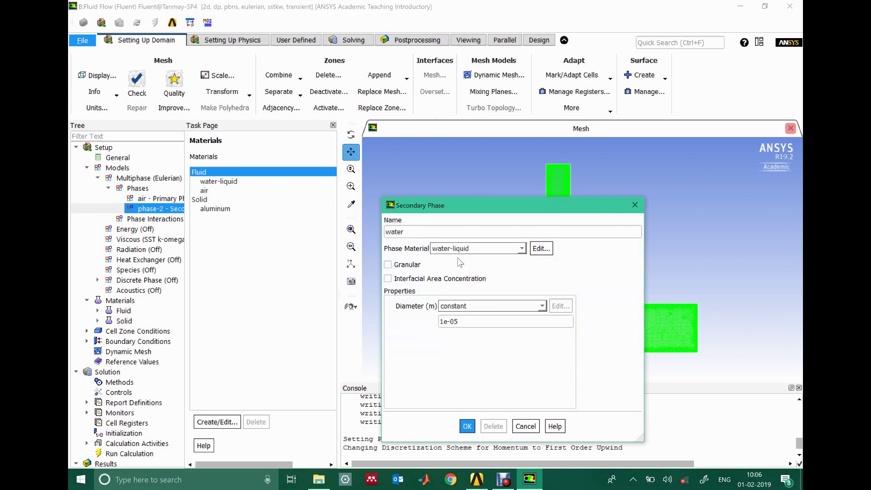
left_click(467, 425)
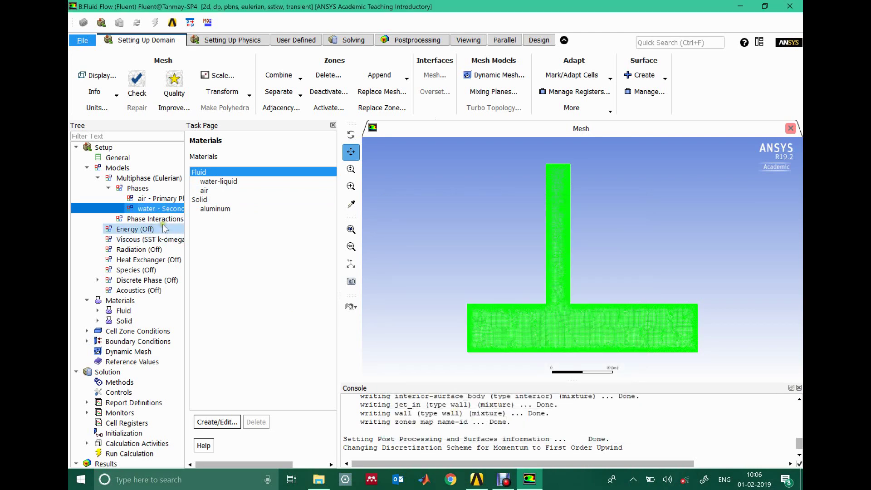
left_click(109, 188)
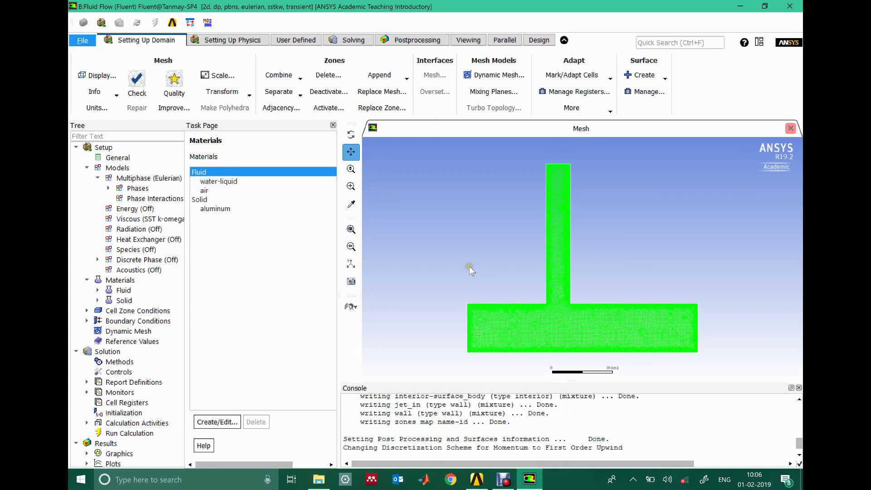
Step: Change the jet_in boundary to a velocity-inlet and accept the default mixture pressure and turbulence settings
double_click(166, 321)
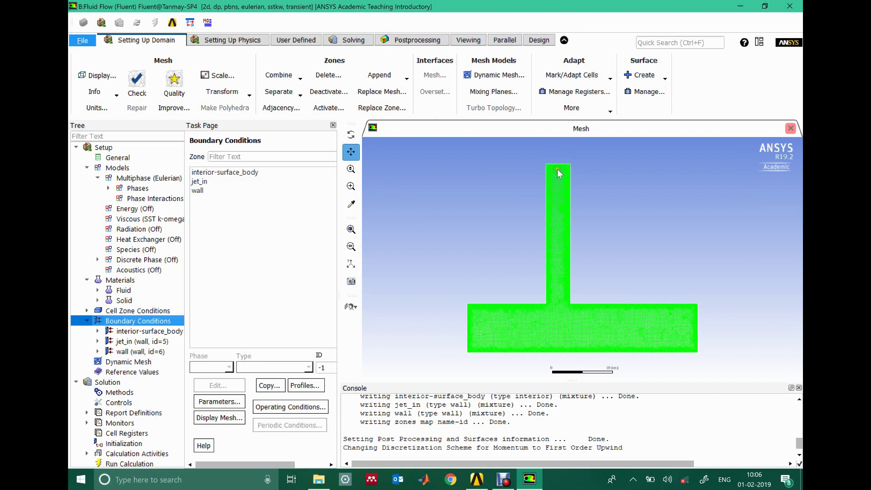
left_click(227, 182)
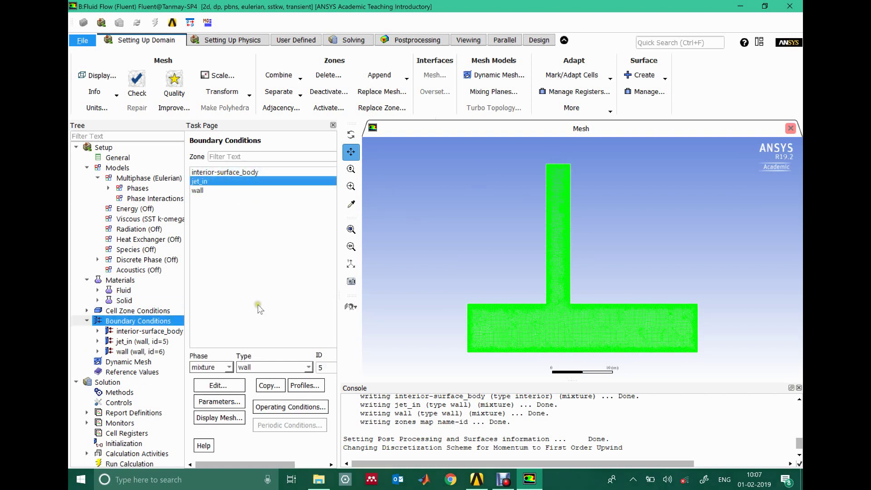
left_click(272, 368)
left_click(271, 447)
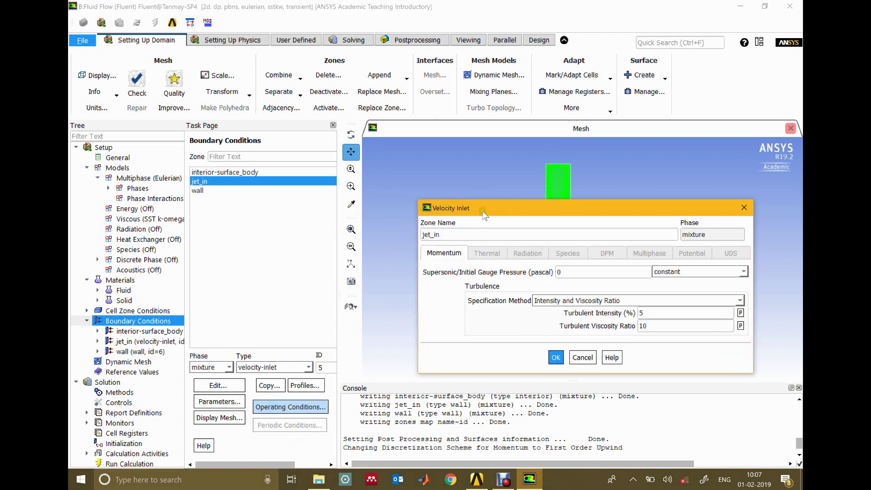
left_click_drag(495, 206, 382, 181)
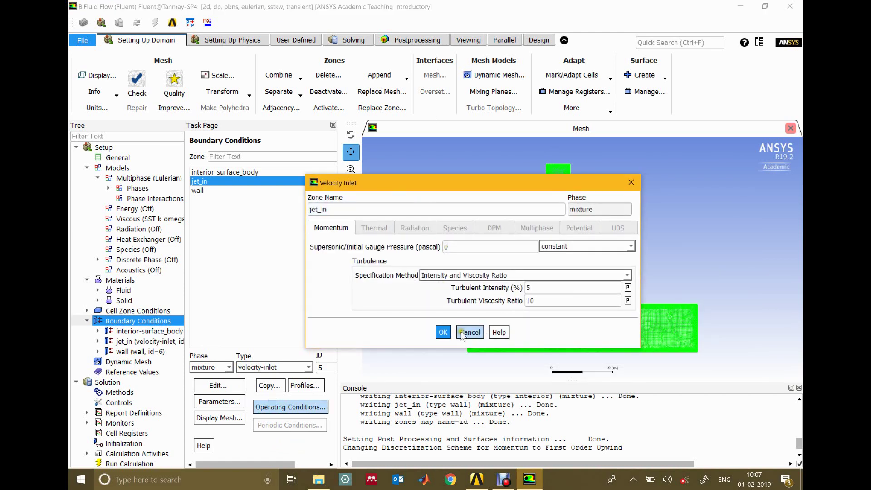
left_click(443, 332)
Step: Set the water phase's velocity magnitude at the jet_in inlet to 1 m/s
left_click(225, 367)
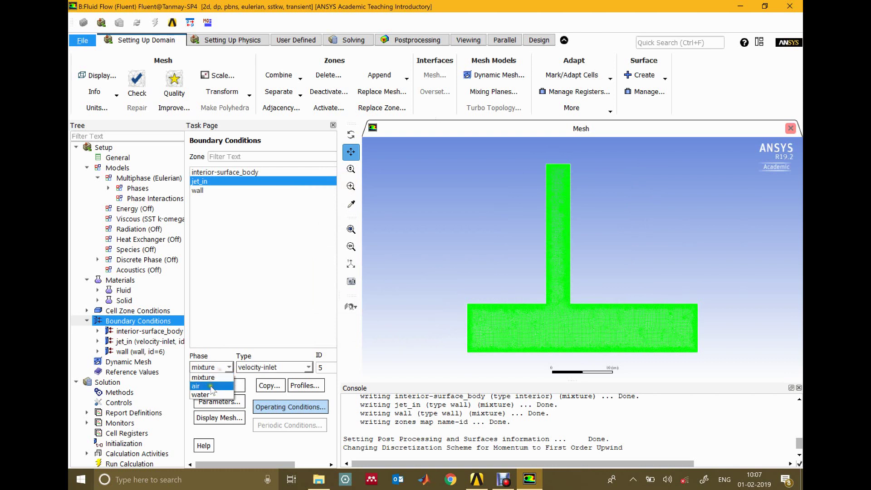
left_click(211, 395)
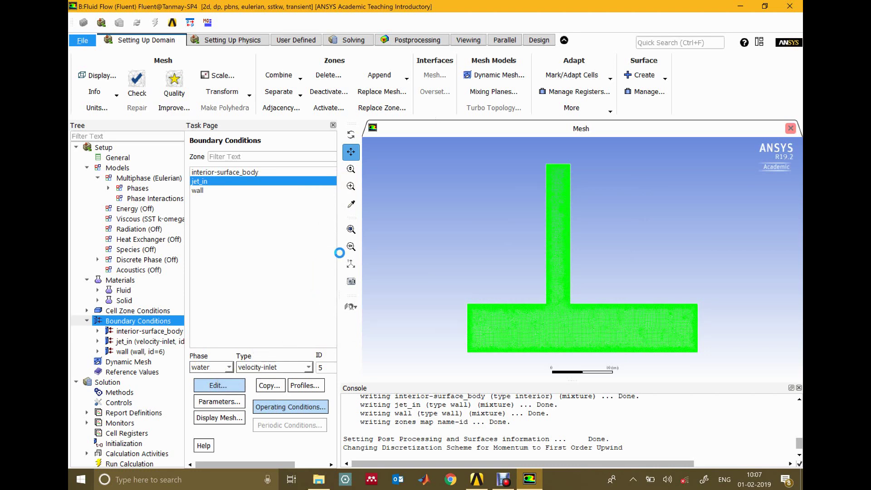
left_click_drag(505, 205, 336, 199)
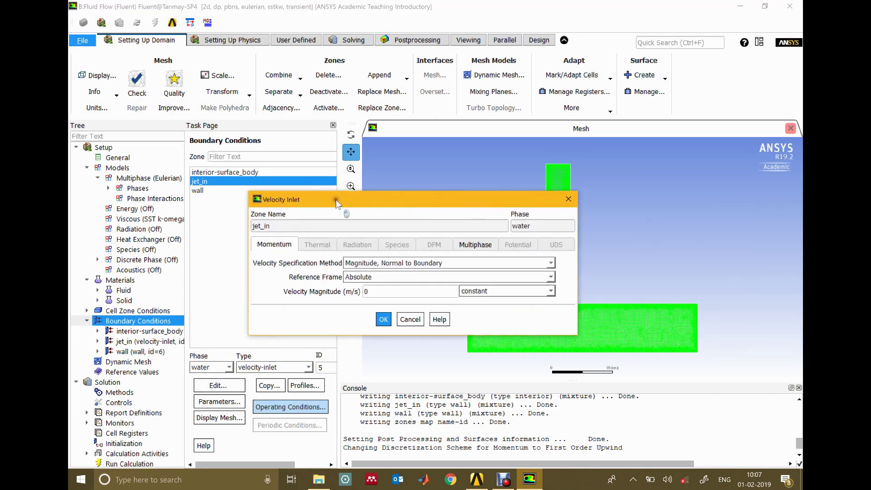
left_click(475, 247)
double_click(340, 262)
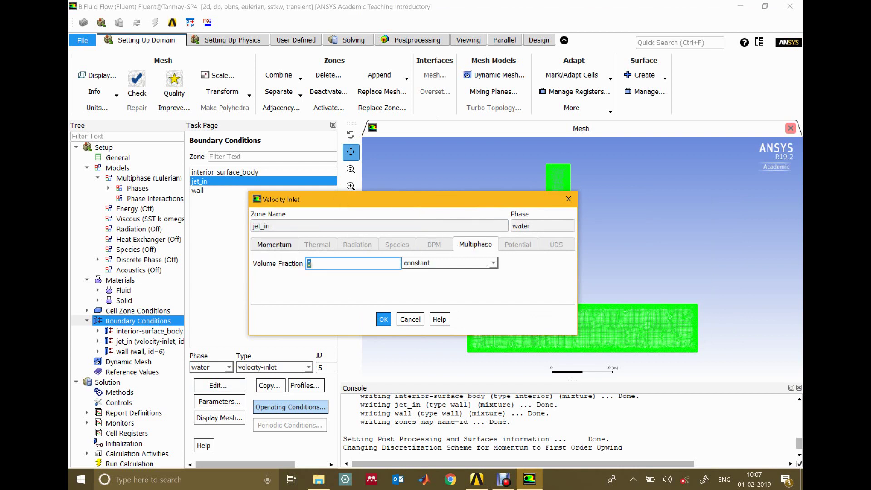
left_click(274, 245)
double_click(368, 292)
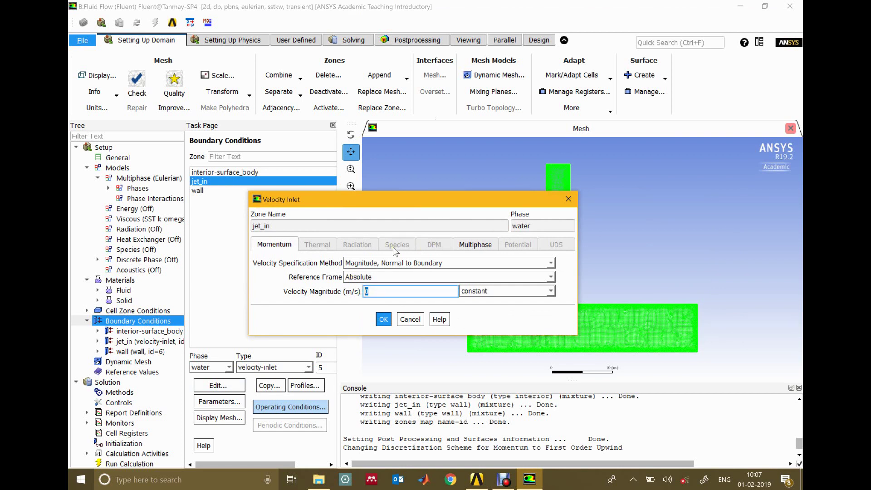
type("1")
left_click(383, 319)
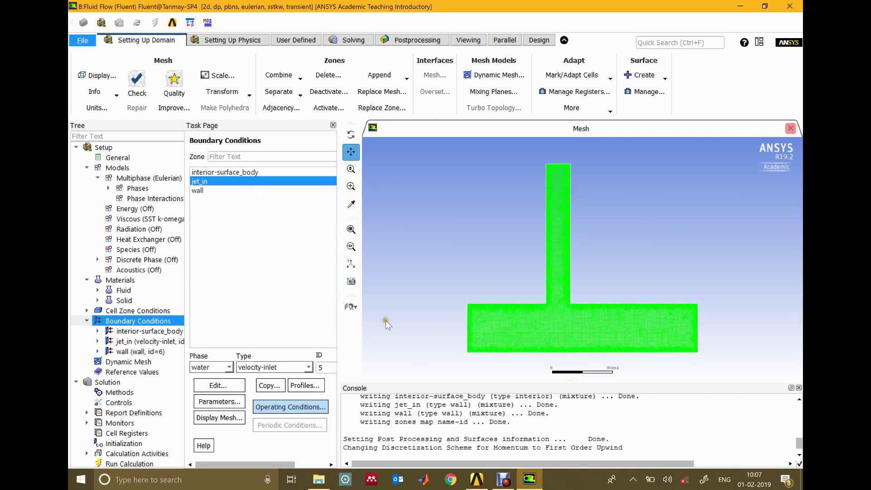
Step: Review the water phase's shear condition on the wall boundary
left_click(206, 212)
left_click(200, 190)
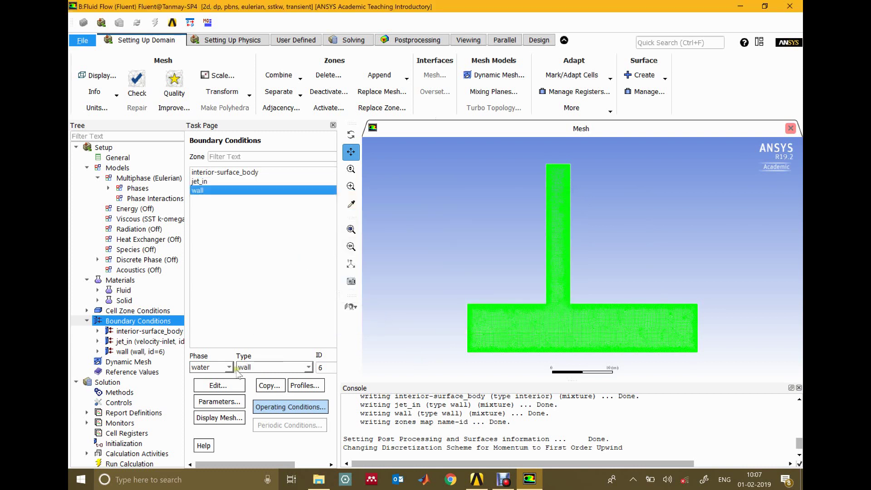
left_click(227, 385)
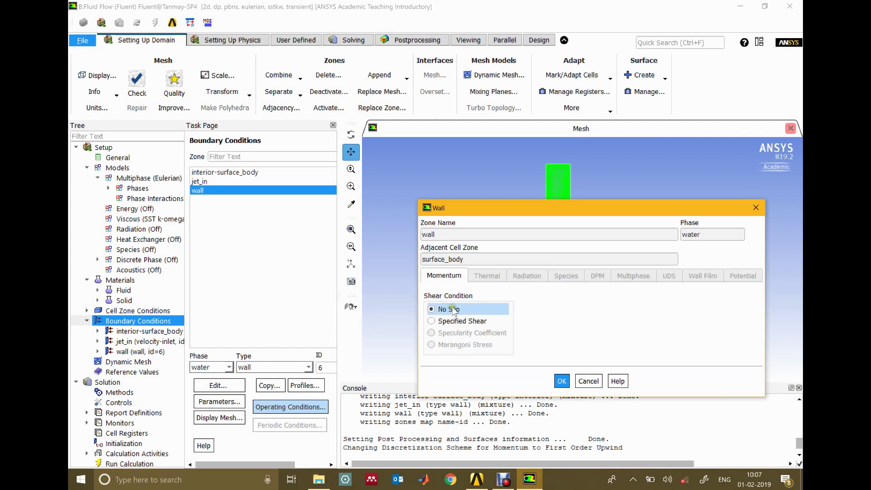
left_click(754, 207)
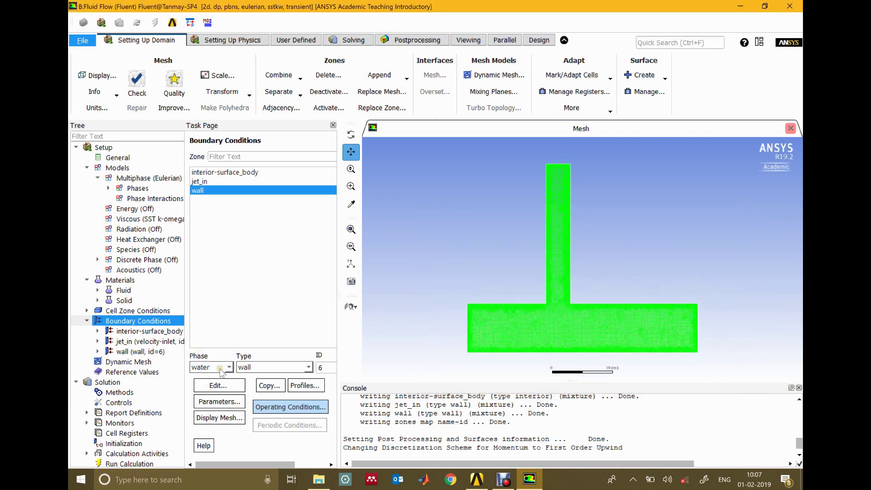
Step: Review the water phase's cell zone settings for surface_body
double_click(121, 309)
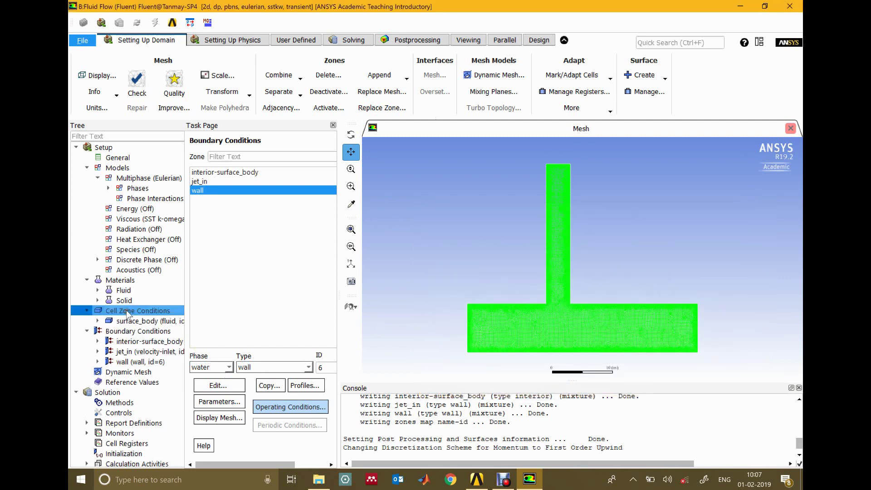
left_click(239, 173)
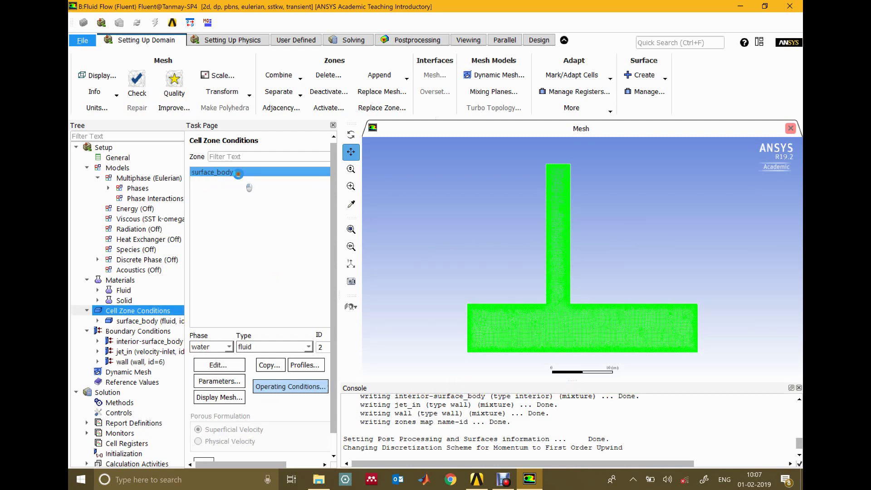
double_click(238, 174)
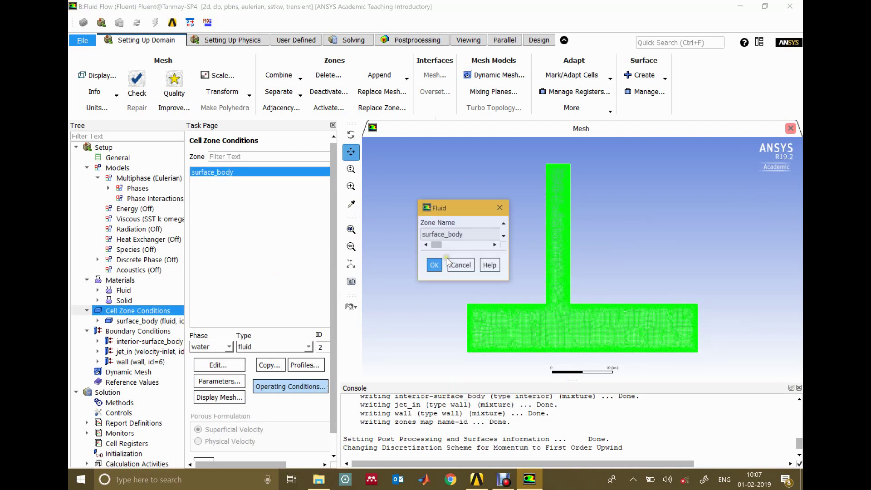
left_click_drag(499, 208, 293, 143)
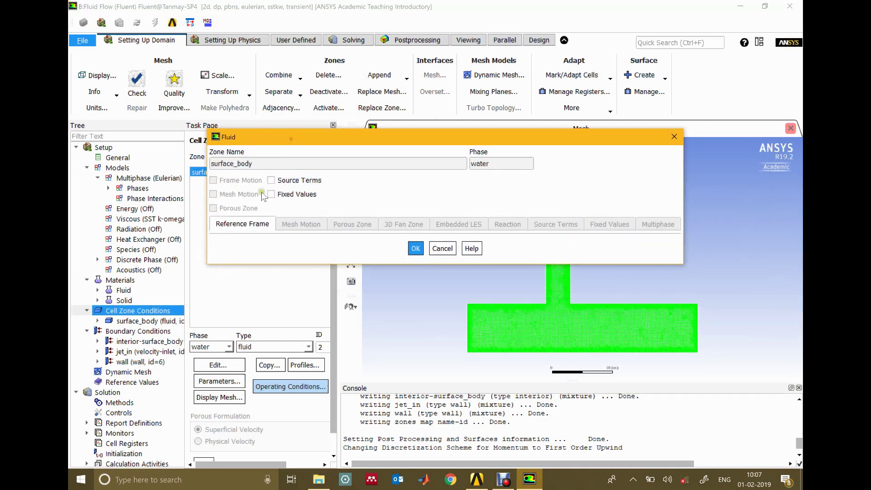
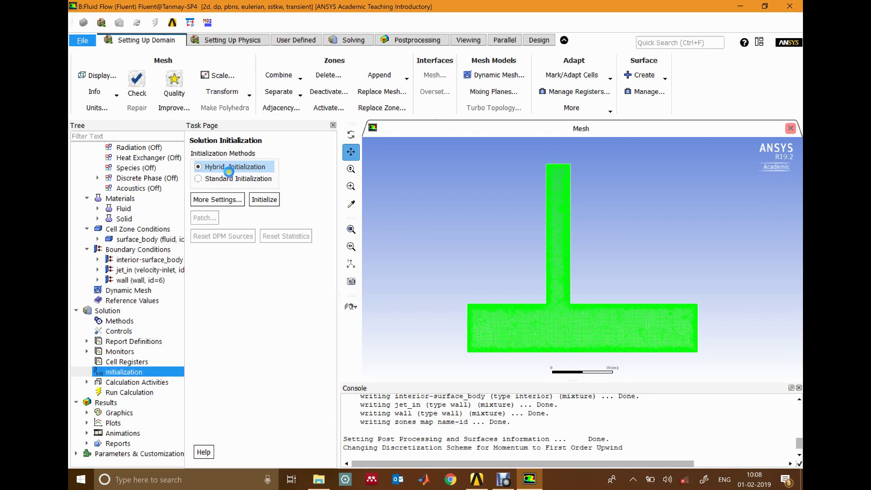
Step: Initialize the solution with hybrid initialization and read the case topology messages in the console
left_click(266, 200)
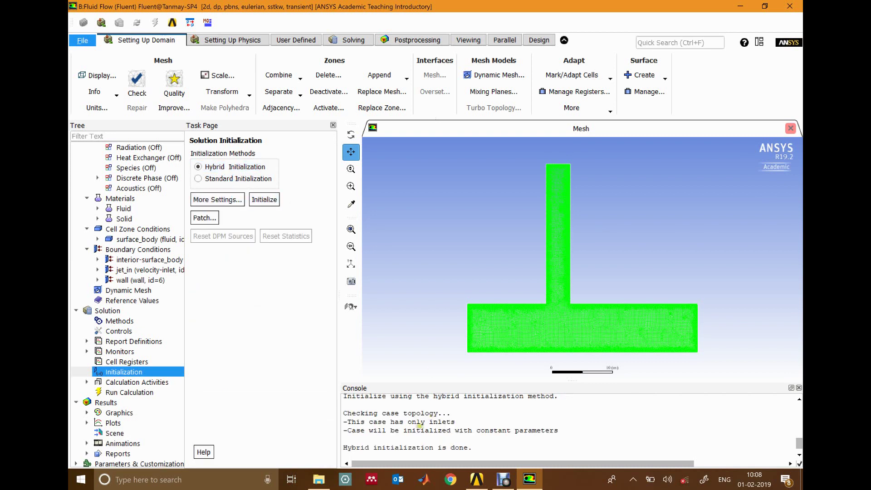
left_click_drag(348, 422, 452, 423)
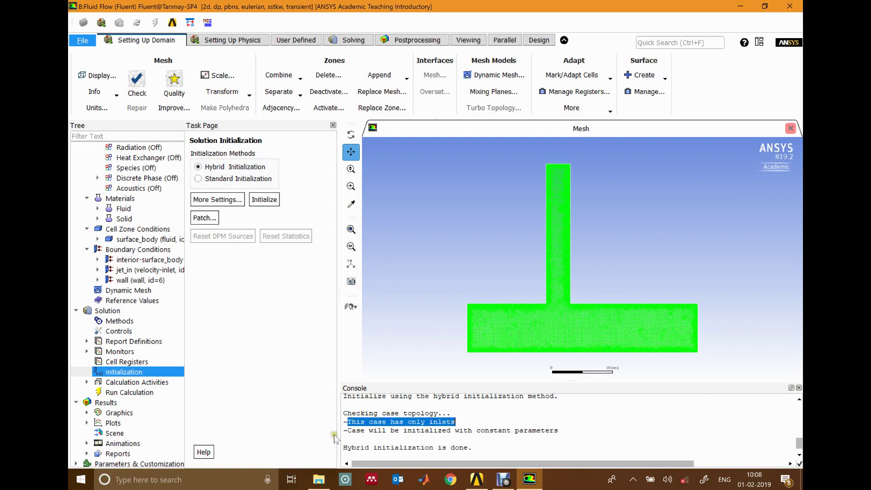
left_click_drag(347, 430, 553, 432)
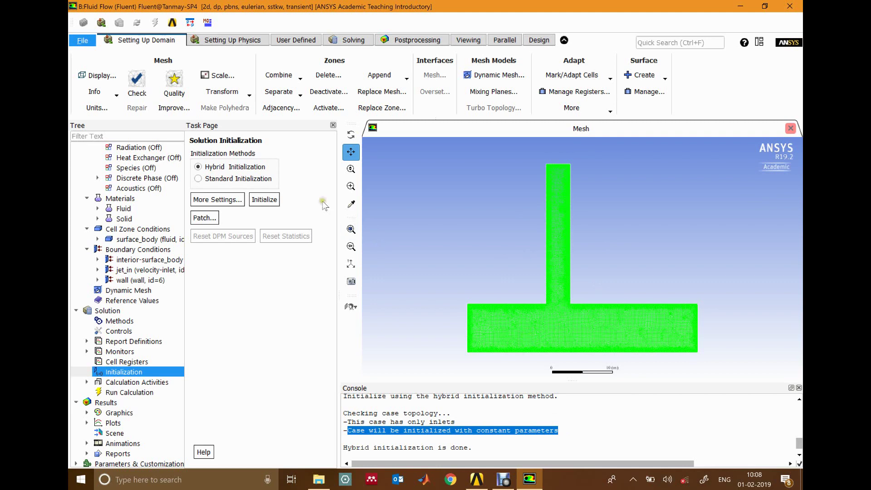
Step: Patch the water phase's volume fraction with a value of 0 in the surface_body zone
left_click(207, 218)
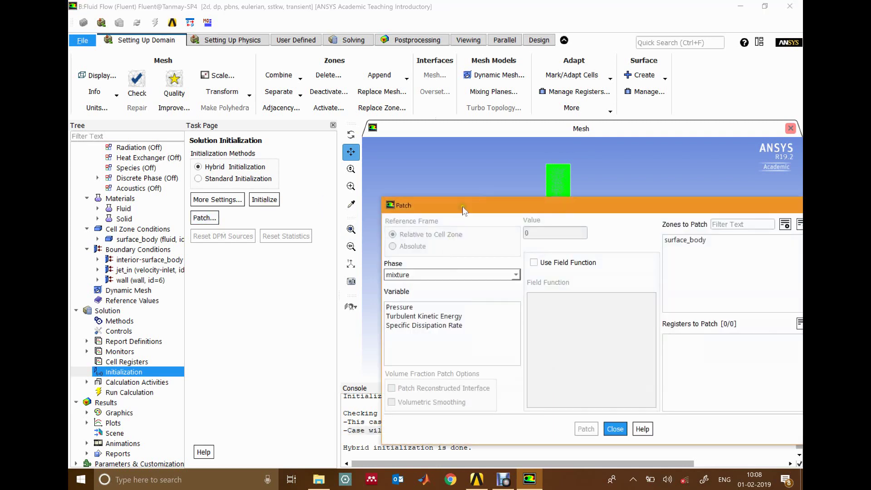
left_click_drag(463, 210, 217, 163)
left_click(170, 229)
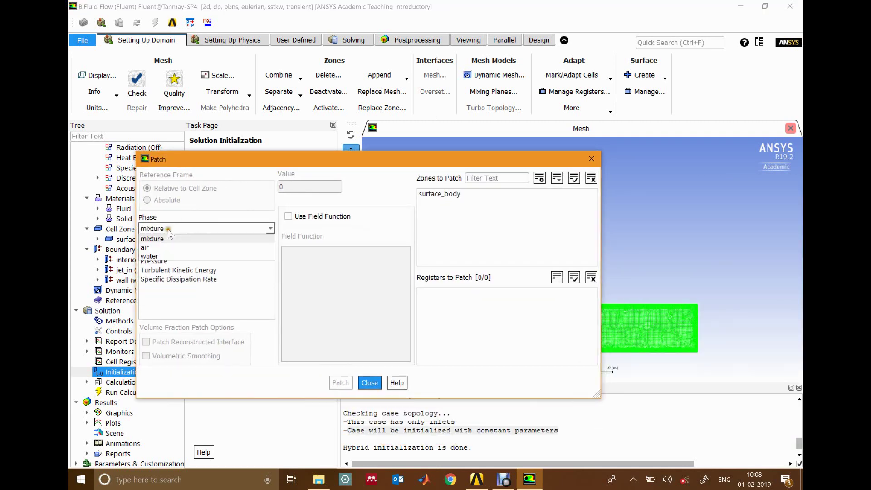
left_click(161, 257)
left_click(165, 279)
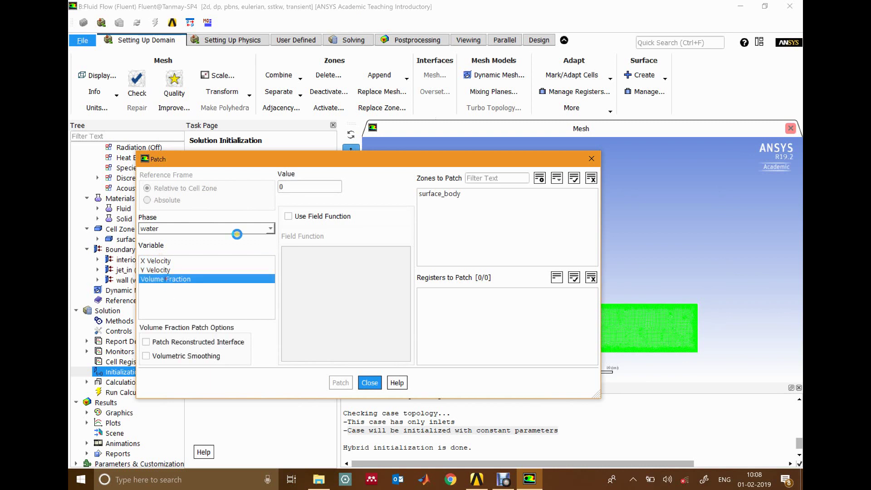
left_click(443, 194)
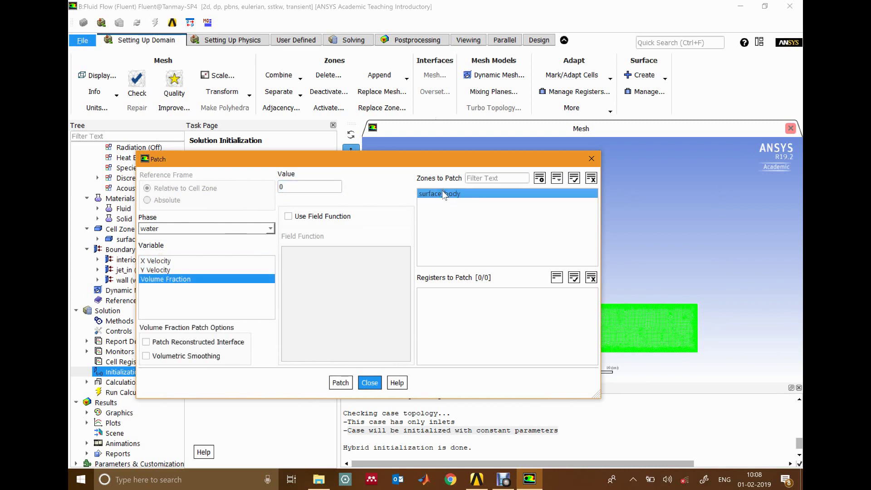
left_click(340, 383)
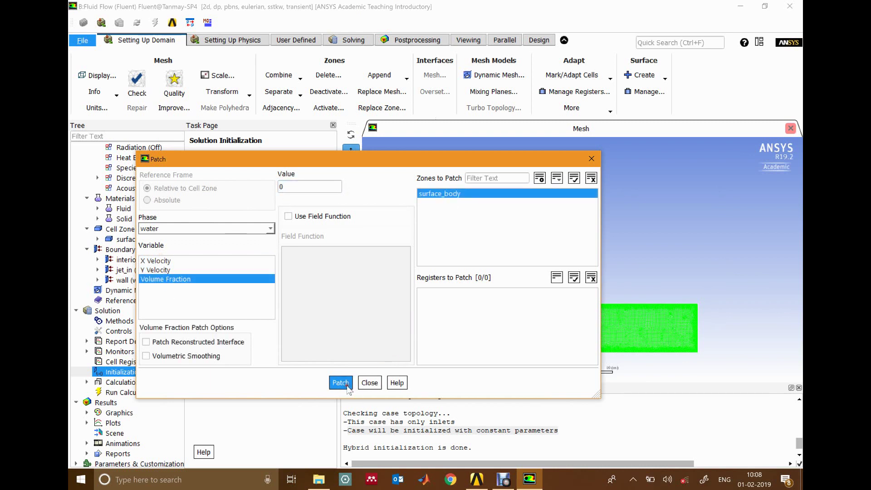
left_click(369, 383)
Step: Display filled contours of the air phase's volume fraction on the interior-surface_body and wall surfaces
scroll(149, 271, "down", 1)
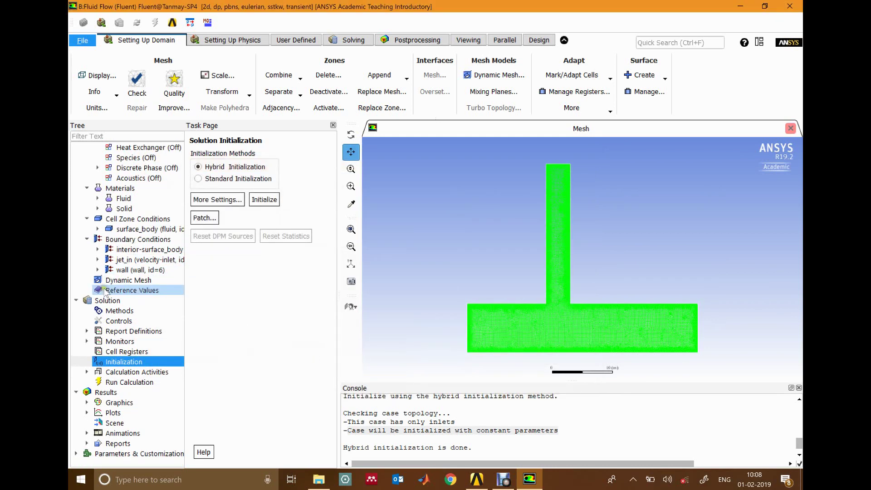
left_click(86, 402)
double_click(121, 423)
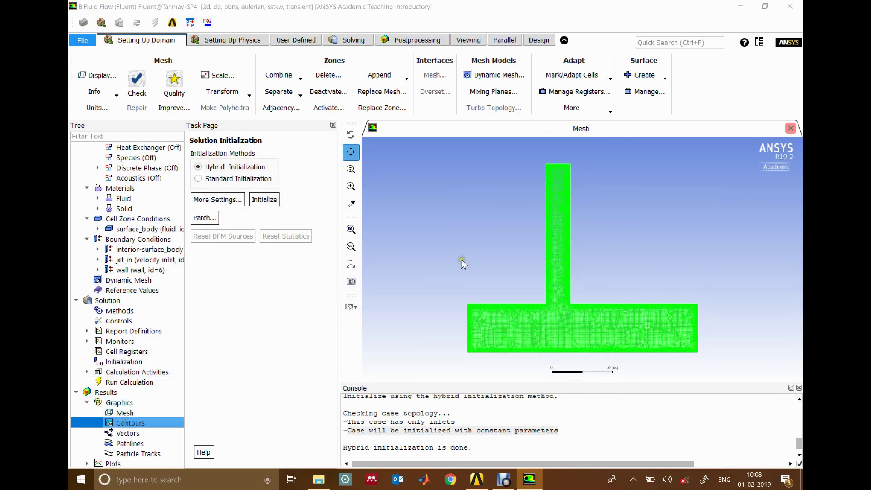
left_click_drag(522, 202, 286, 155)
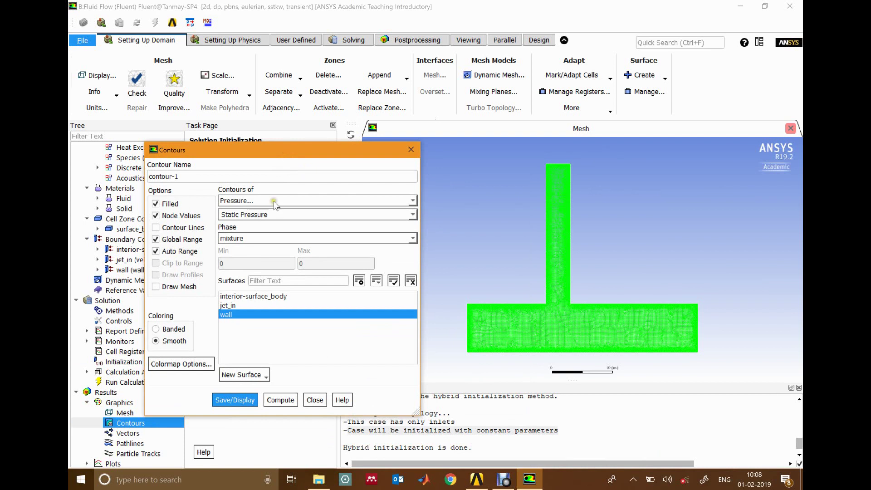
left_click(272, 201)
left_click(253, 280)
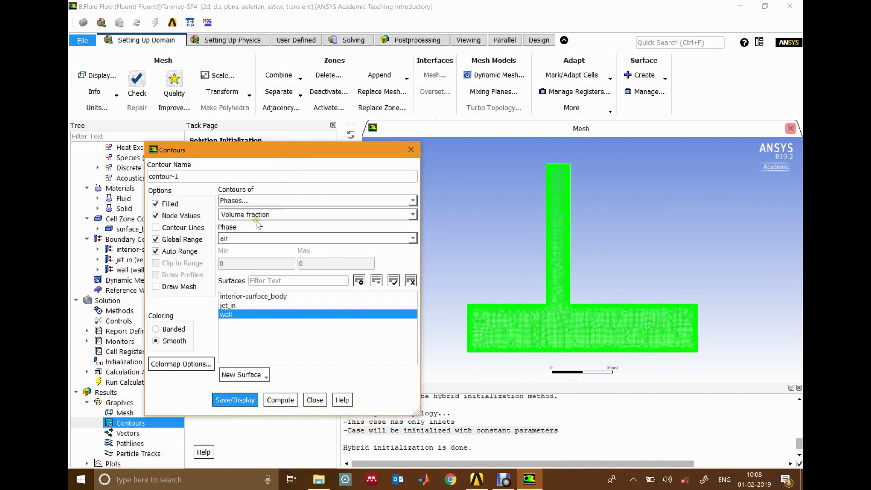
left_click(256, 297)
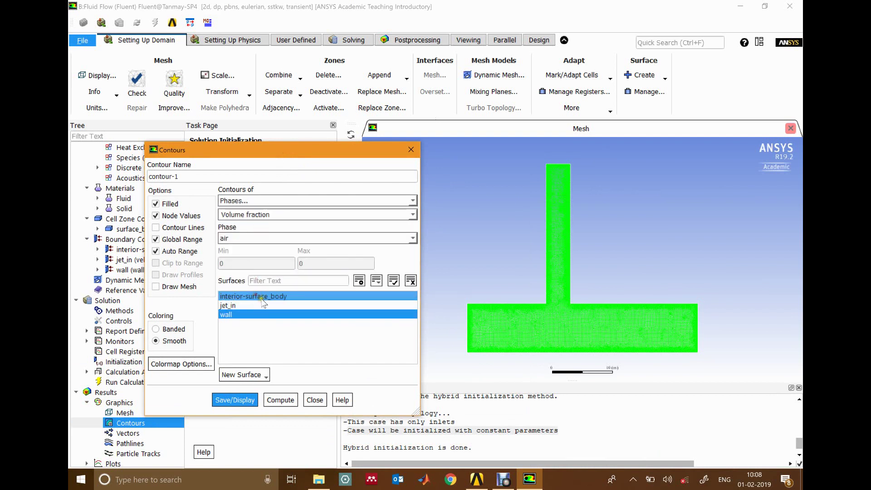
left_click(243, 401)
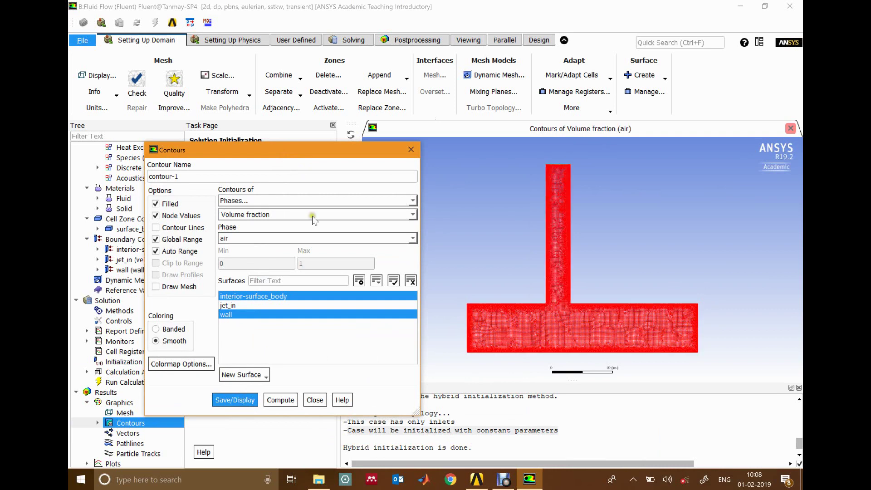
left_click_drag(321, 153, 250, 191)
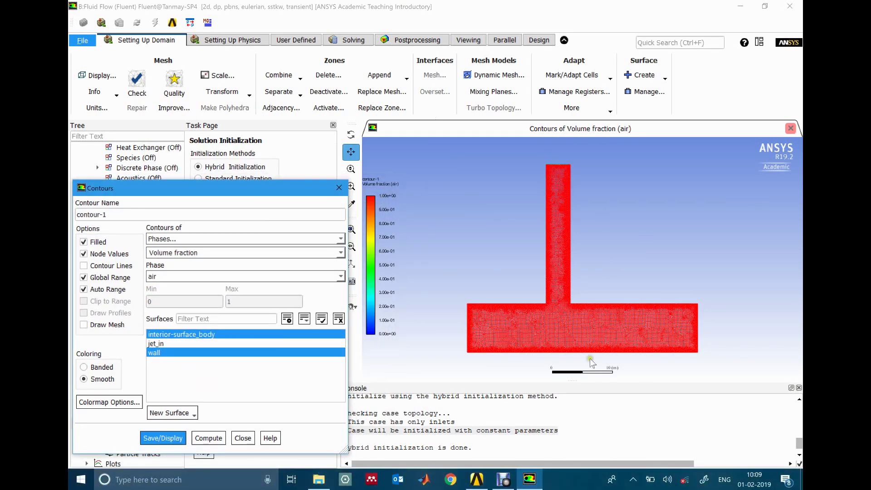
left_click(339, 187)
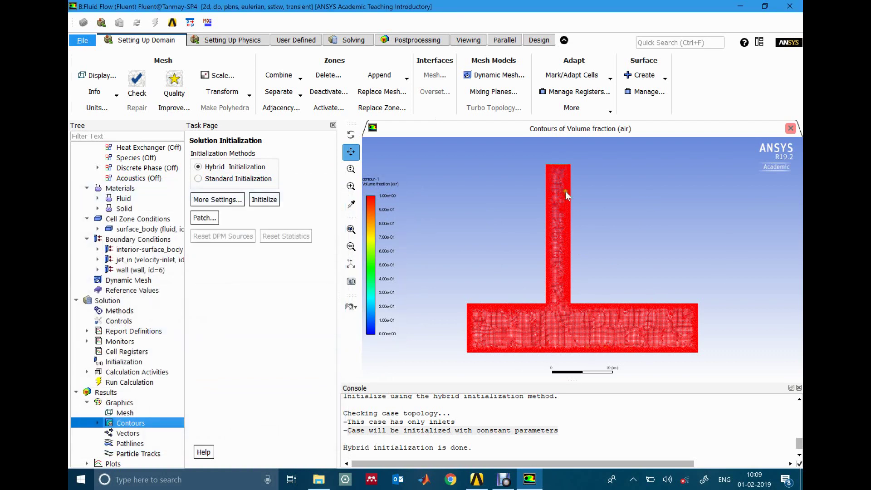
Step: Inspect the air volume fraction contours at the jet inlet and fit the whole domain back in view
scroll(562, 164, "up", 10)
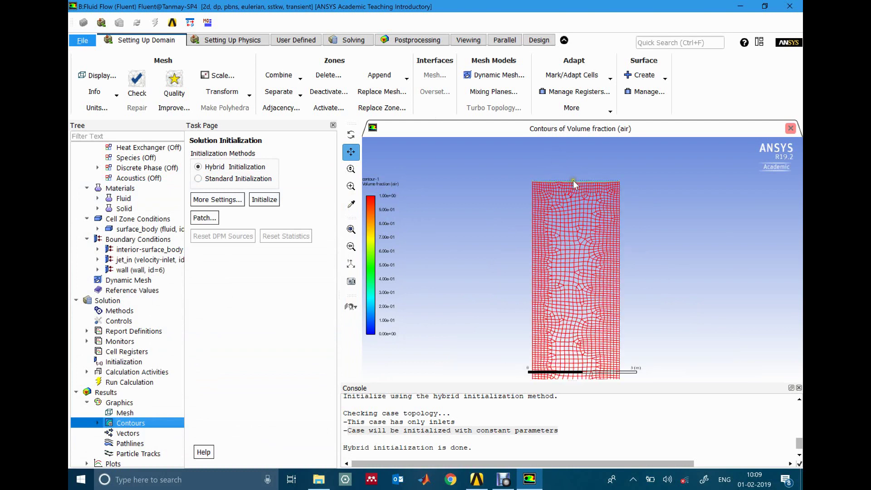
scroll(570, 179, "up", 1)
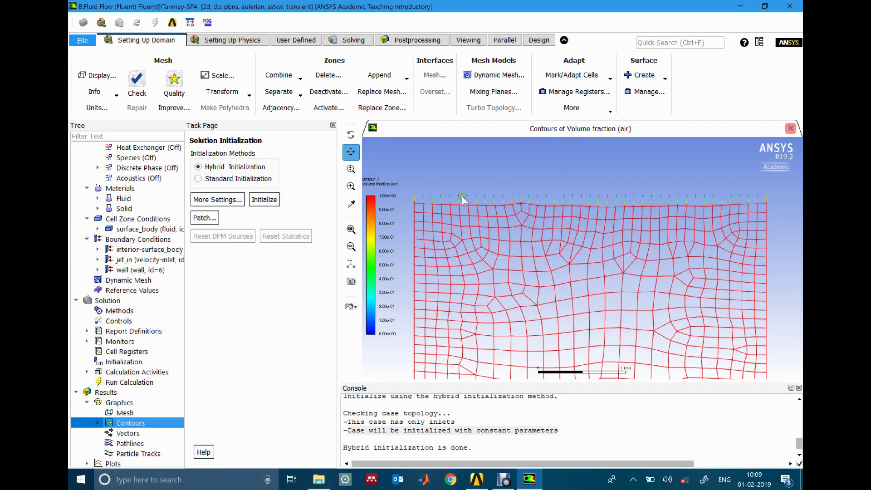
scroll(676, 241, "down", 10)
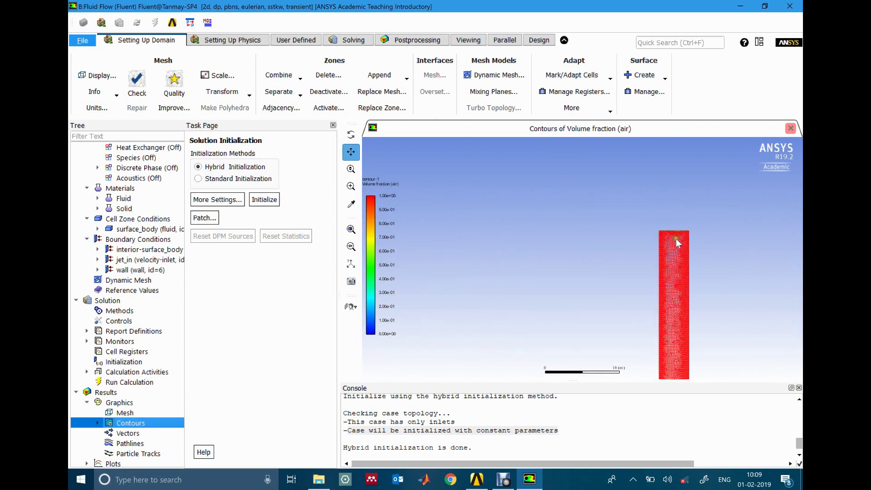
scroll(647, 326, "down", 1)
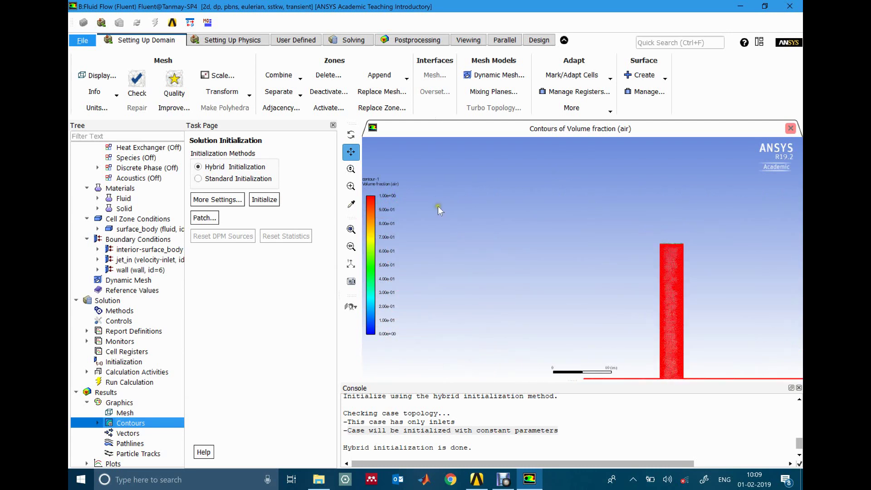
left_click(350, 187)
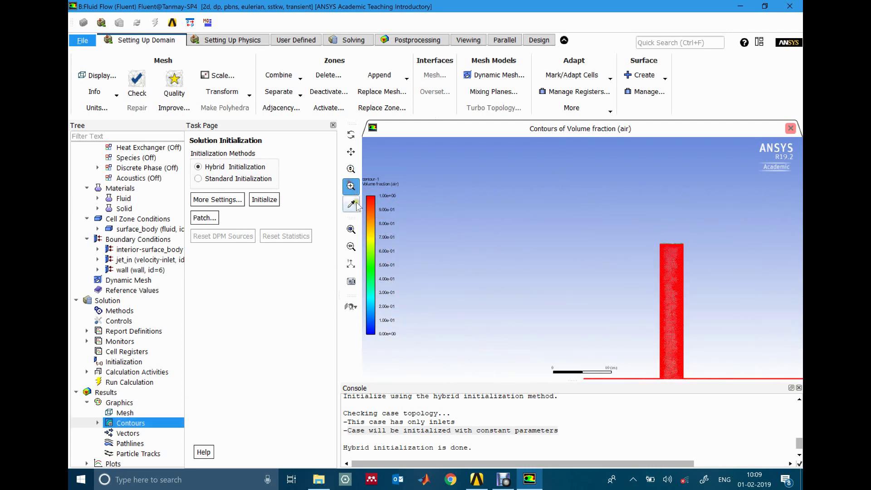
left_click(351, 228)
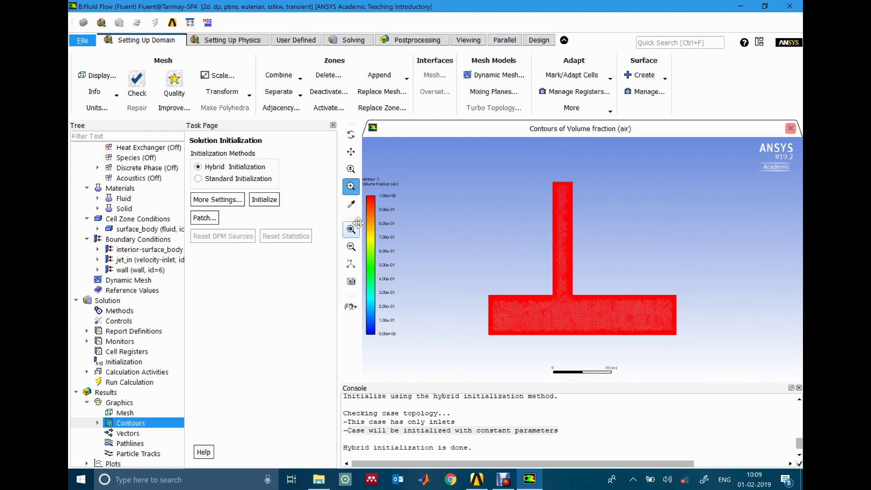
Step: Review the file types offered for an automatic solution data export in the calculation activities, and cancel without creating one
double_click(154, 373)
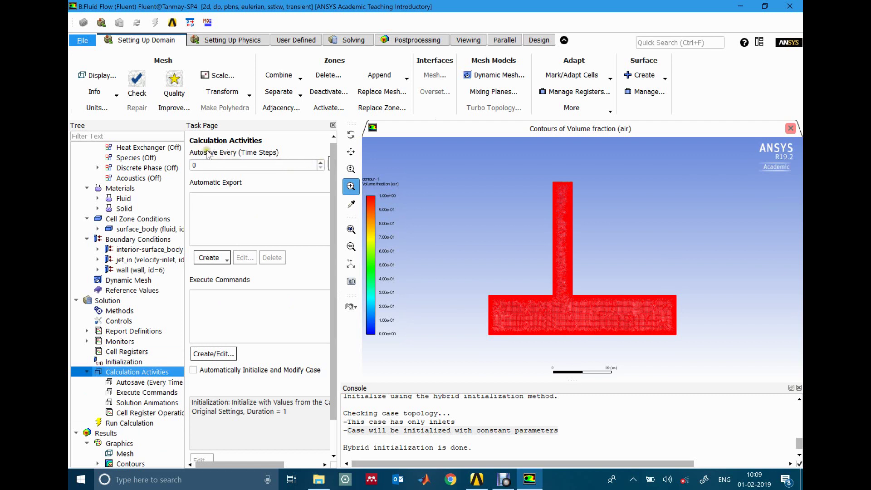
left_click(217, 263)
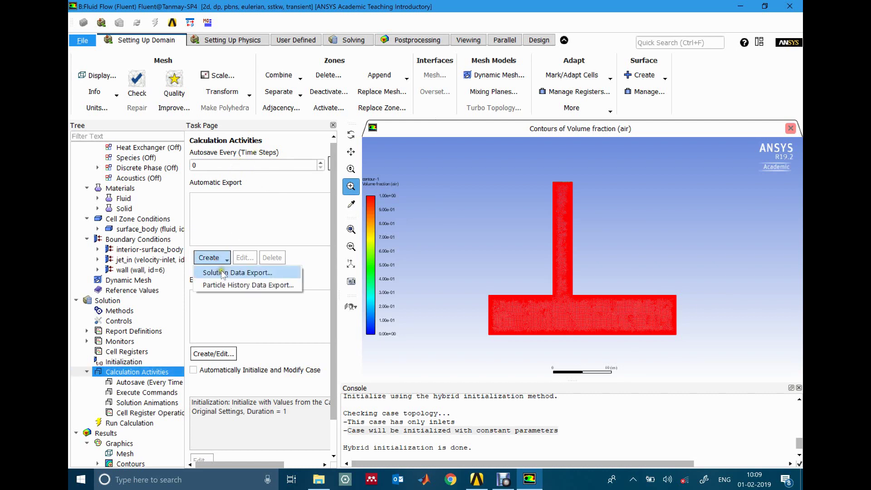
left_click(225, 270)
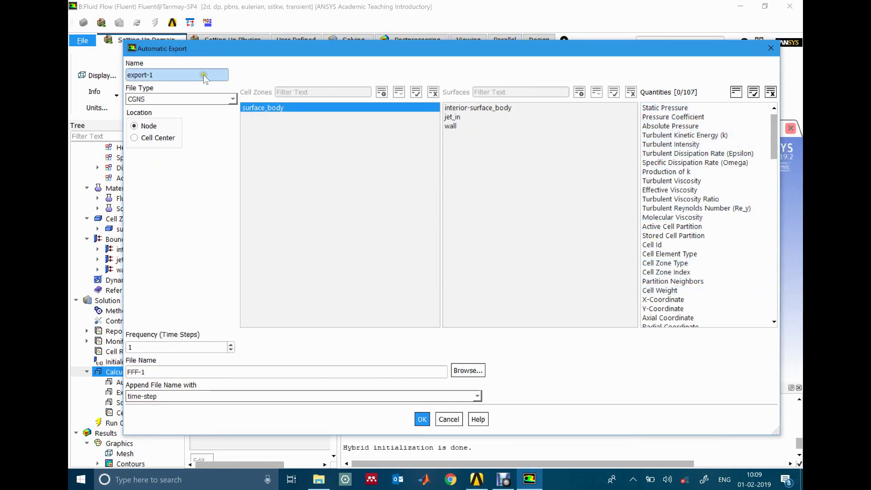
left_click(190, 100)
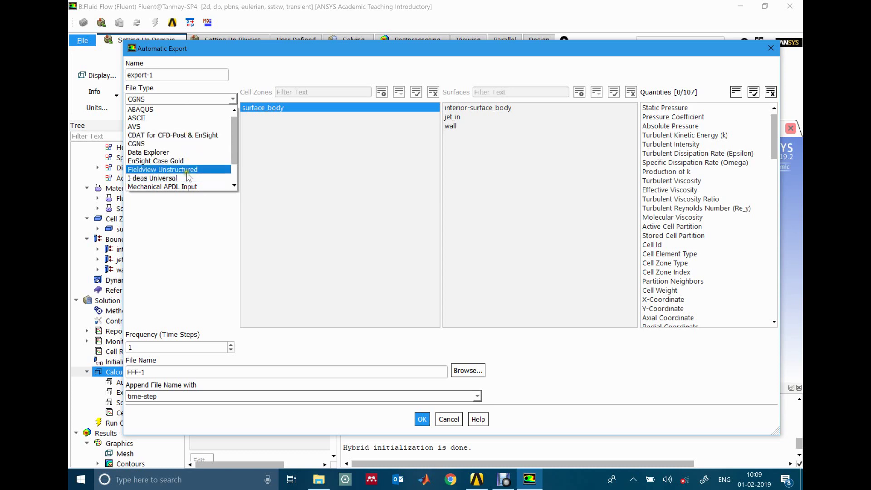
scroll(185, 171, "down", 1)
scroll(187, 172, "up", 1)
left_click(442, 420)
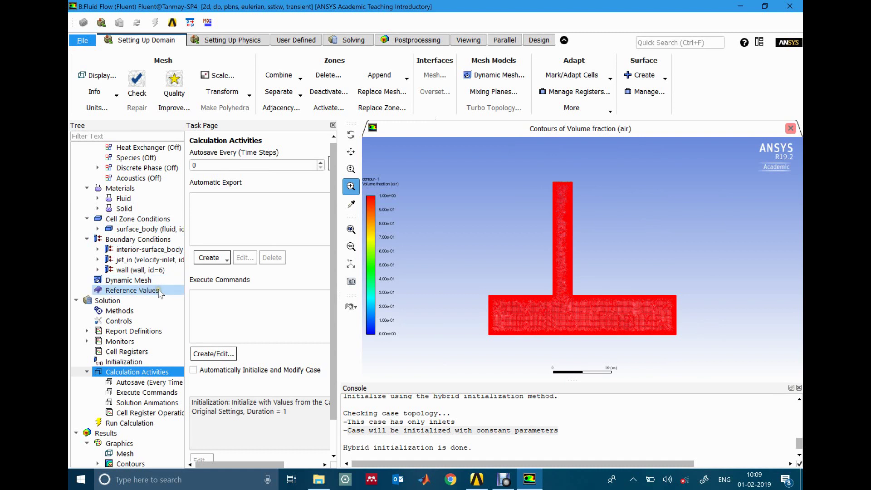
Step: Open the run calculation settings and review the time step size
left_click(144, 423)
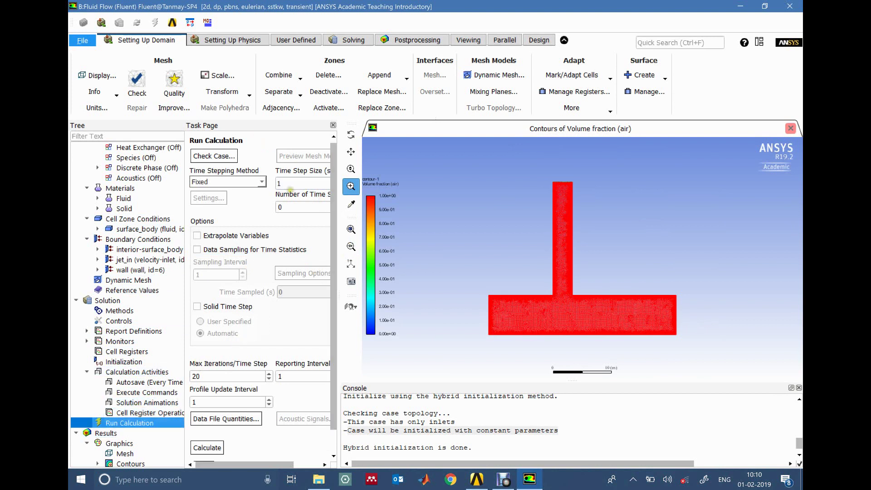
left_click(287, 184)
left_click_drag(371, 6, 540, 126)
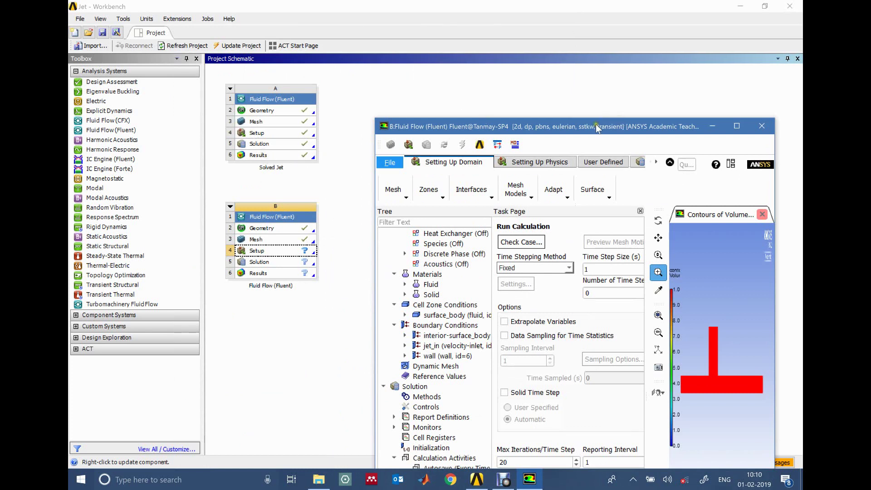
left_click_drag(594, 127, 499, 4)
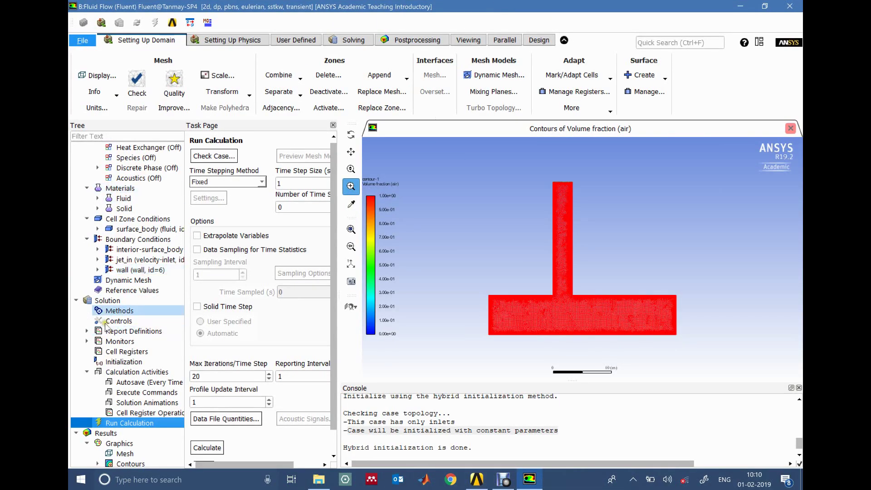
key("super+Down")
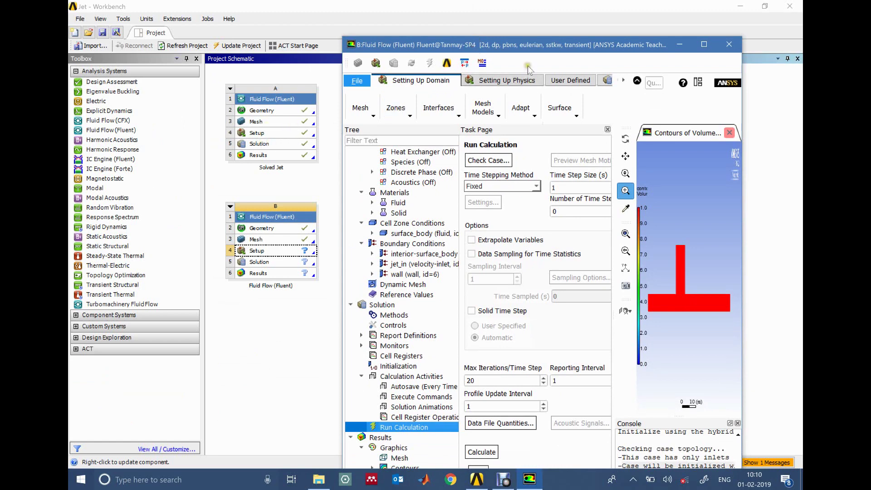
left_click_drag(527, 50, 493, 4)
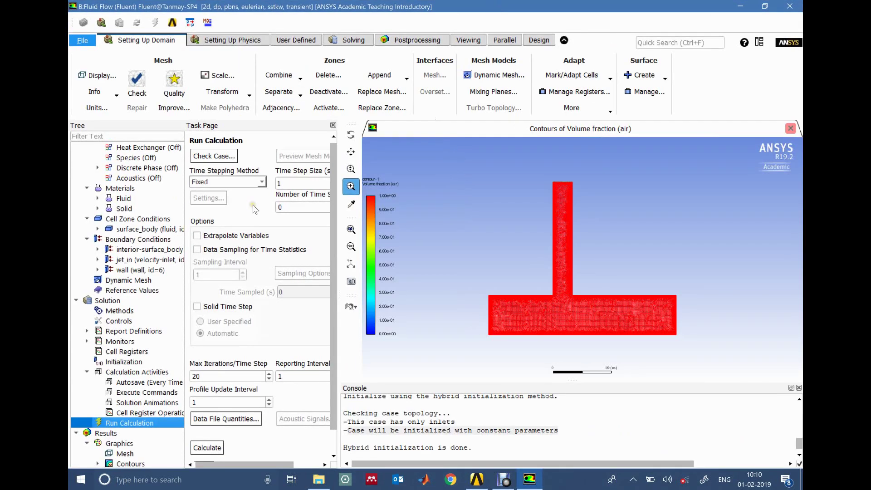
scroll(149, 258, "up", 1)
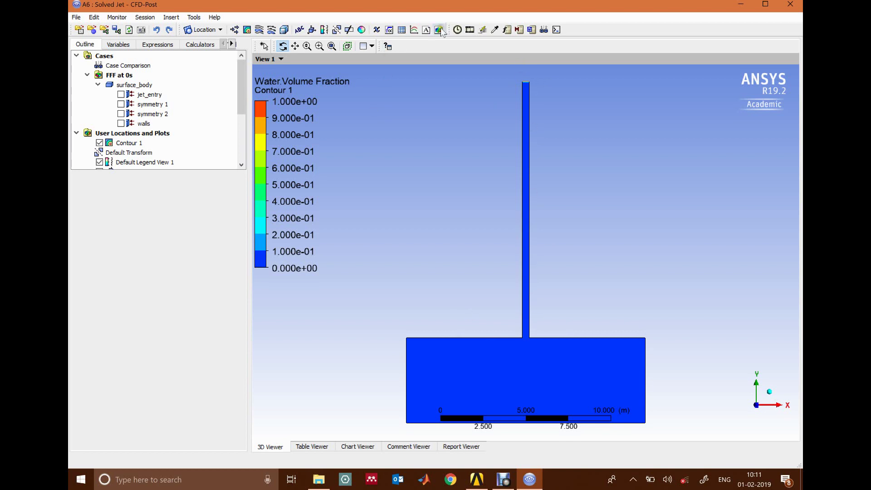
Step: Open the solved jet's timestep list in CFD-Post and inspect the water volume fraction at the jet inlet at 0 s
left_click(457, 29)
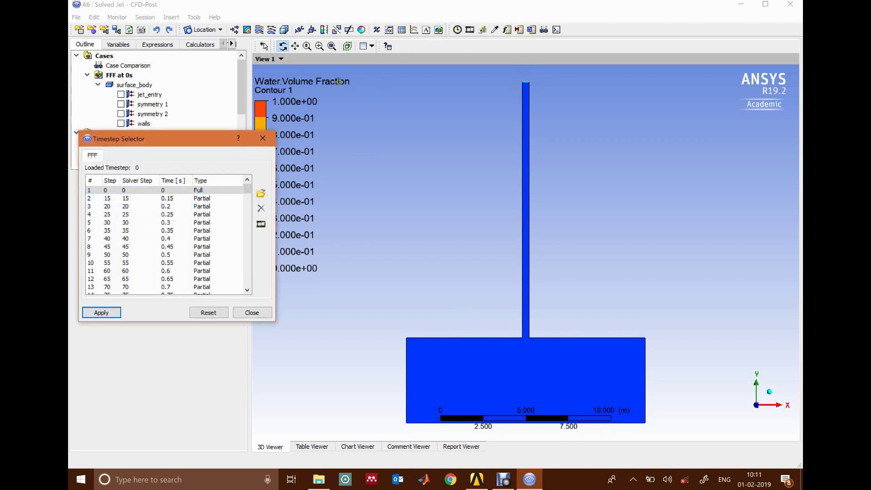
mouse_move(247, 189)
left_mouse_down()
mouse_move(232, 292)
mouse_move(249, 227)
mouse_move(247, 187)
left_mouse_up()
scroll(524, 71, "up", 2)
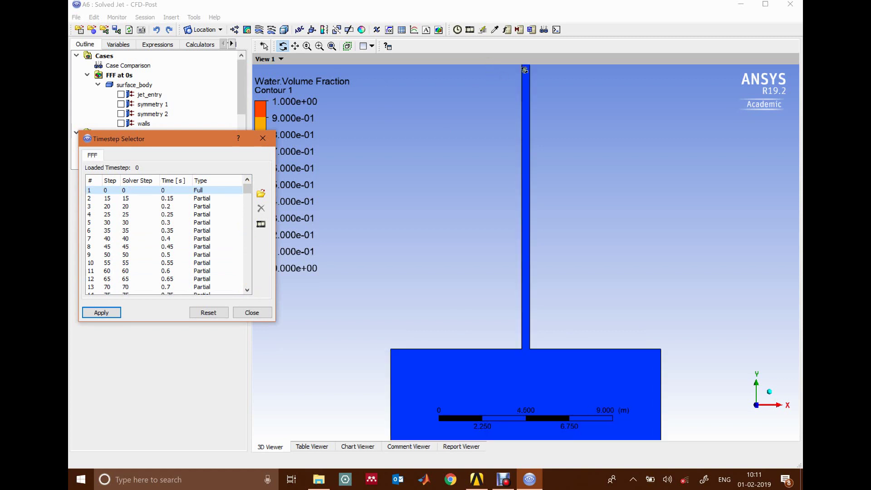
left_click(319, 46)
left_click_drag(497, 77, 561, 80)
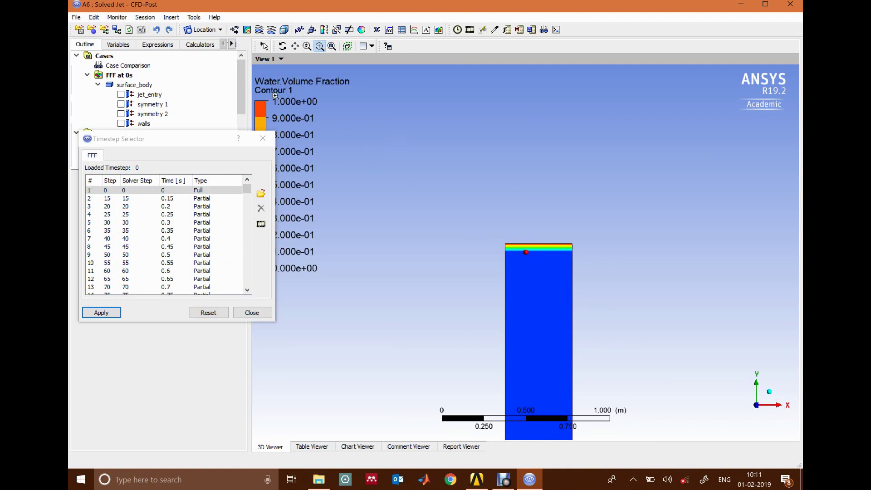
left_click(332, 46)
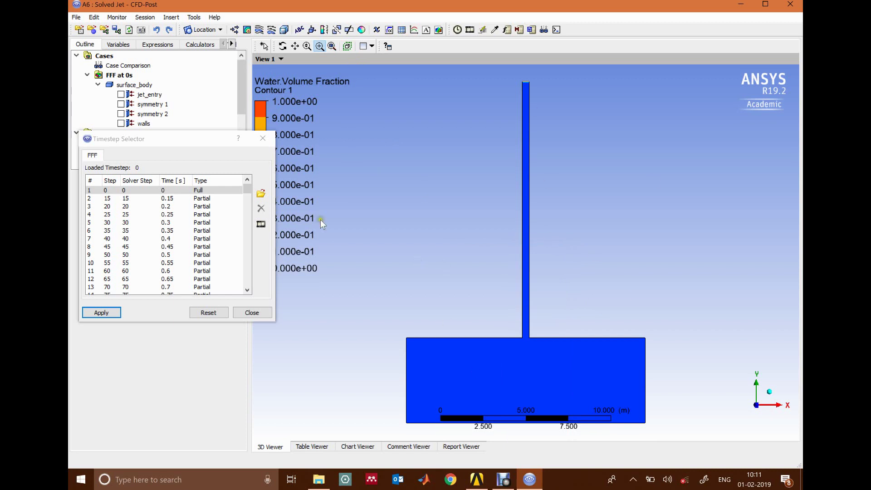
Step: Load timestep 435 at 4.72 s to display the water volume fraction of the impinging jet
left_click_drag(150, 145, 249, 183)
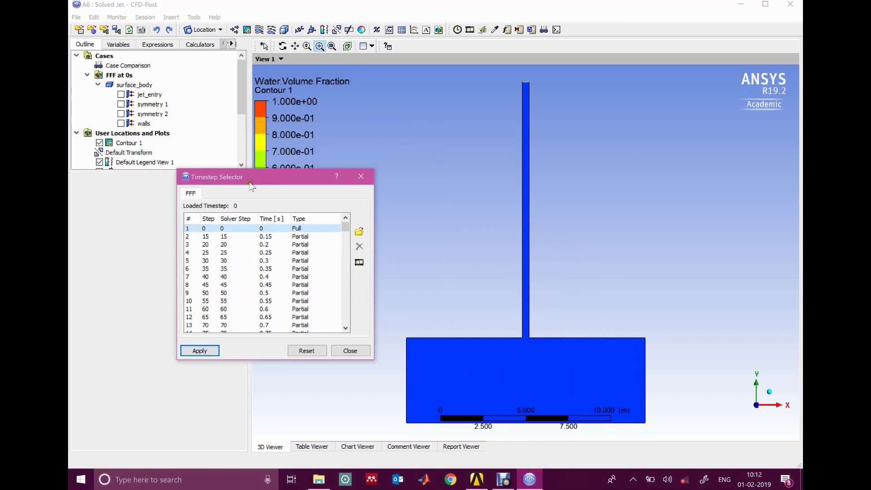
left_click_drag(346, 226, 344, 277)
left_click(289, 285)
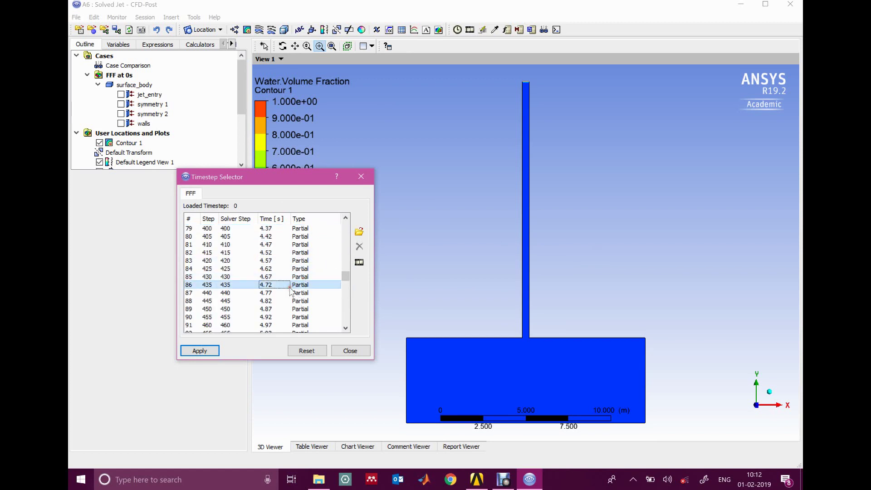
double_click(290, 292)
scroll(616, 354, "down", 1)
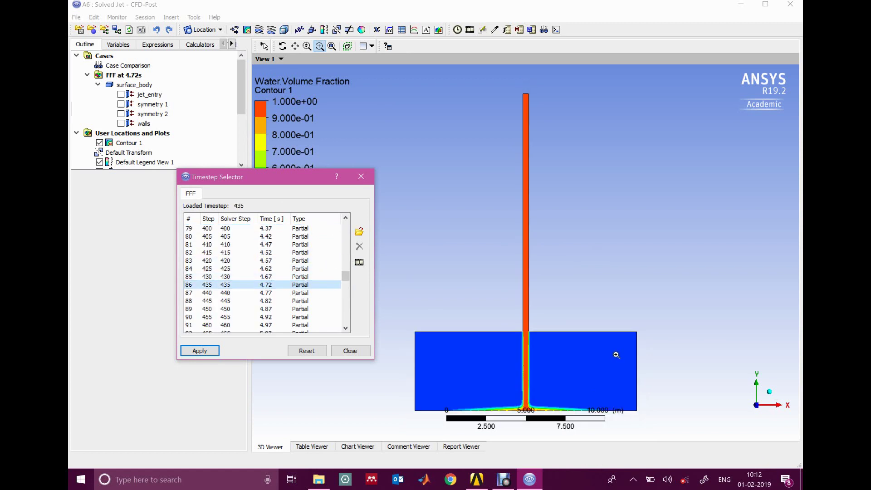
scroll(616, 355, "down", 2)
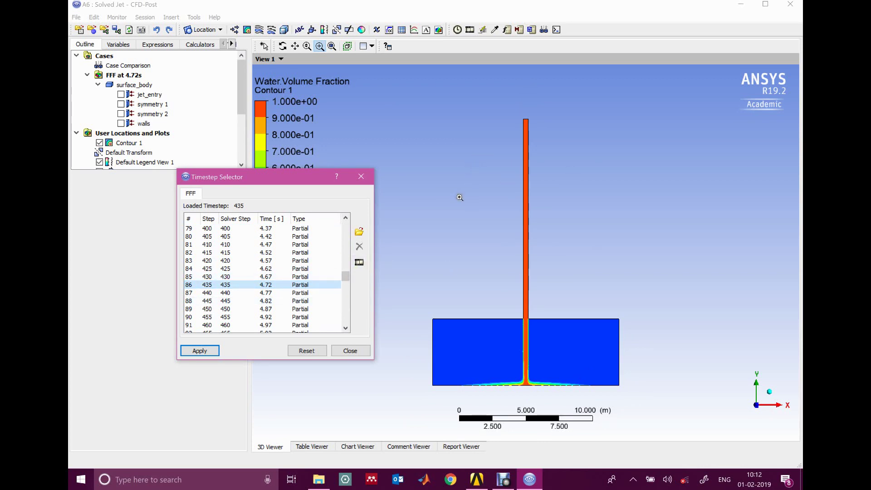
Step: Locate the FFF_jet video in the Documents folder in File Explorer and return to CFD-Post
left_click(319, 479)
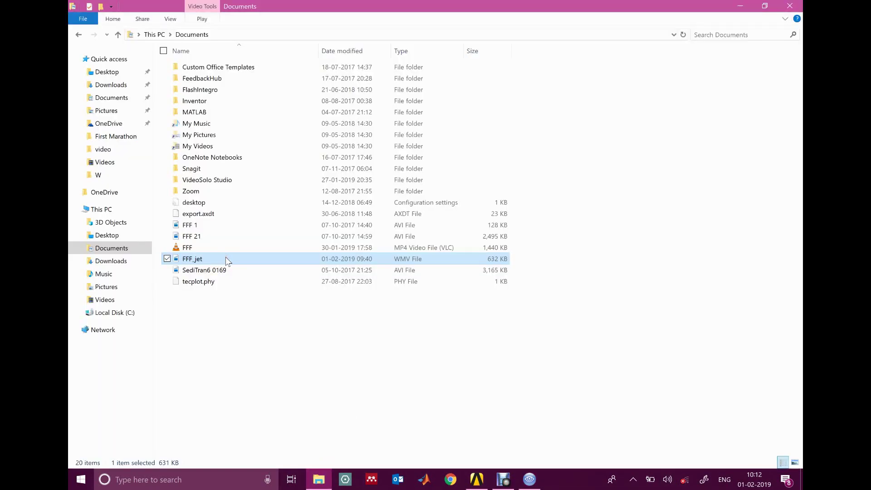
left_click(739, 6)
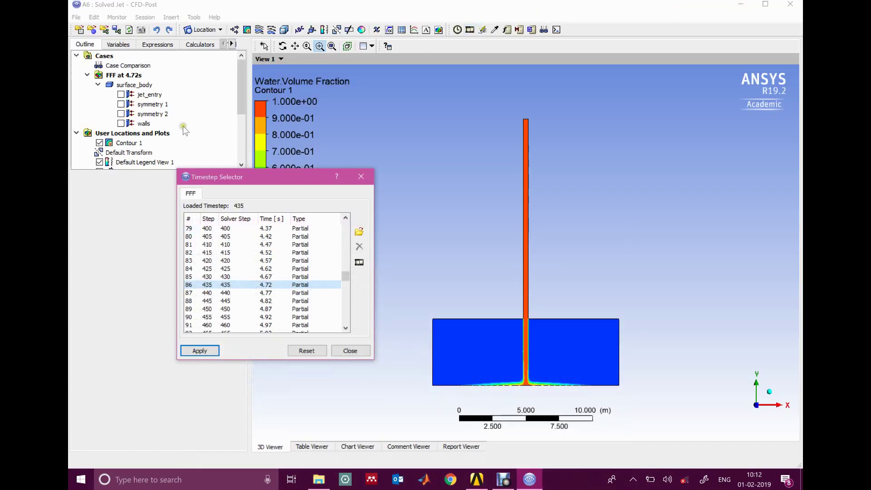
Step: Open the details of Contour 1 and review its symmetry 1 location and Water.Volume Fraction variable
left_click(128, 143)
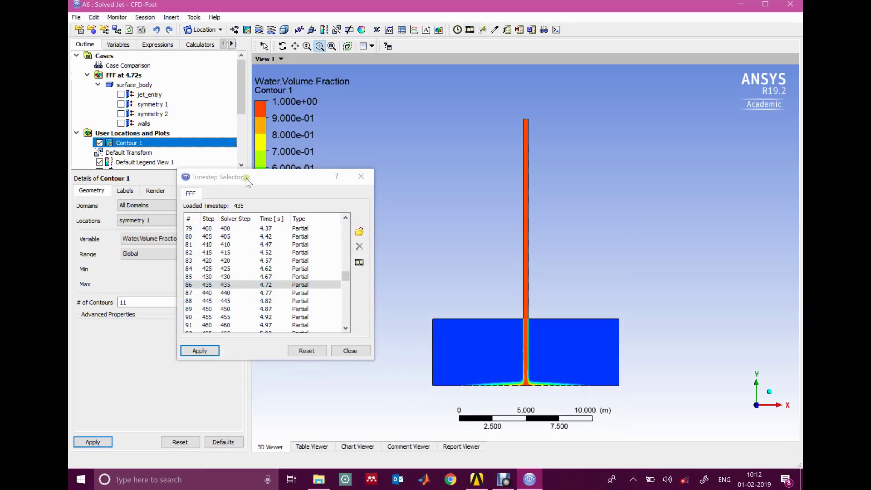
left_click_drag(246, 177, 298, 157)
left_click(141, 220)
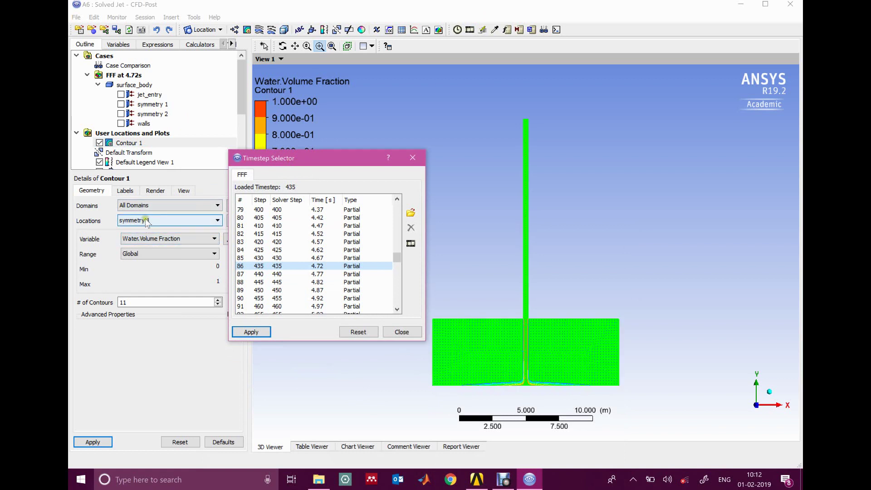
left_click(430, 166)
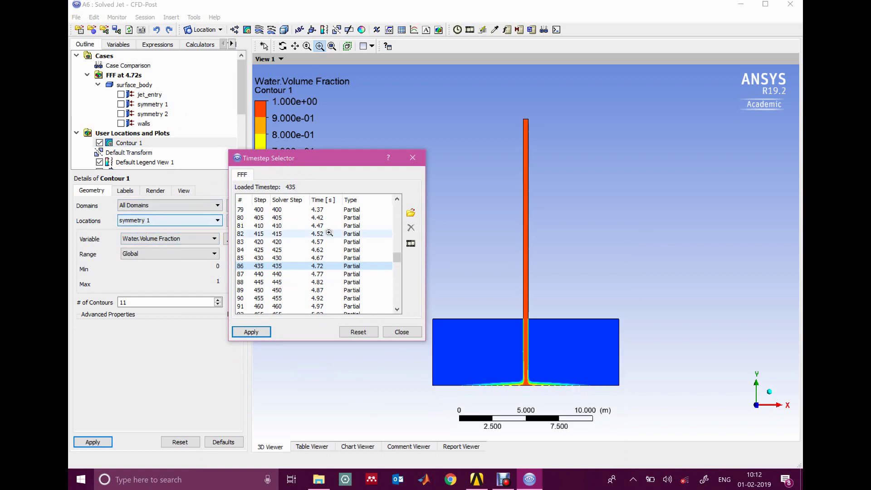
Step: Review the Timestep Animation options, including the animation range and movie saving settings, and close the animation settings
left_click(470, 29)
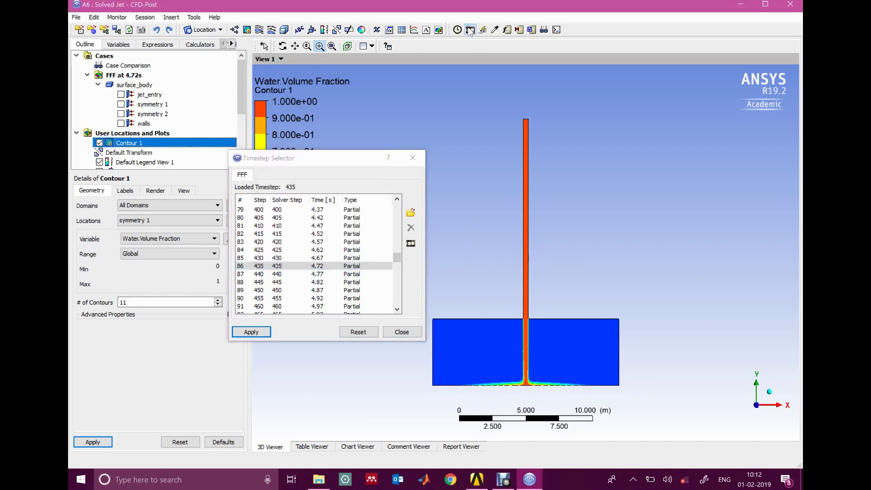
left_click(141, 129)
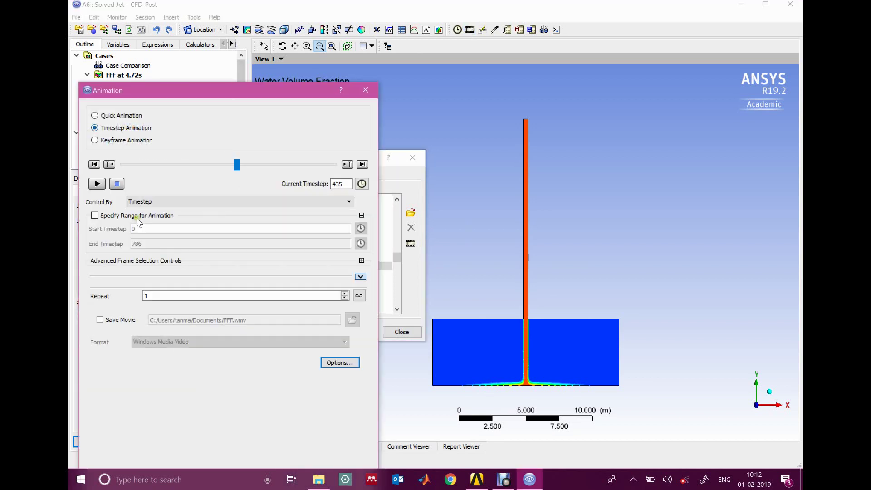
left_click(370, 93)
Step: Open the FFF_jet video from the Documents folder in File Explorer and watch the water volume fraction animation
left_click(319, 480)
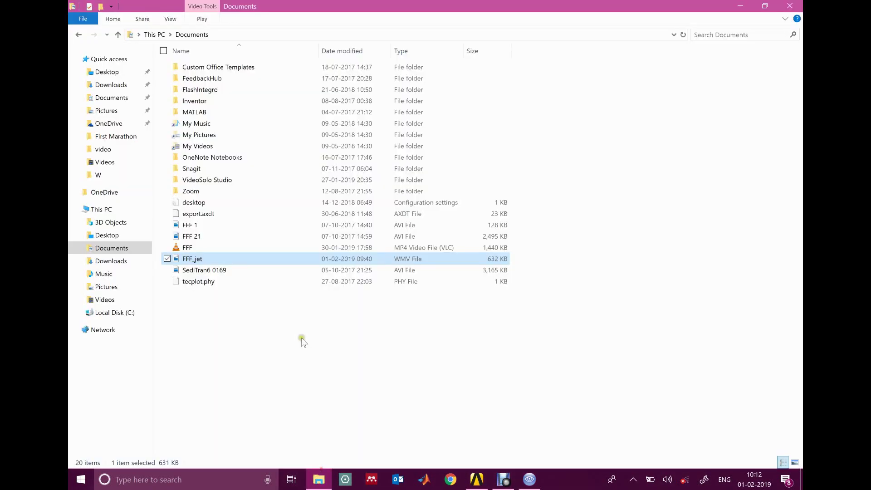
double_click(251, 262)
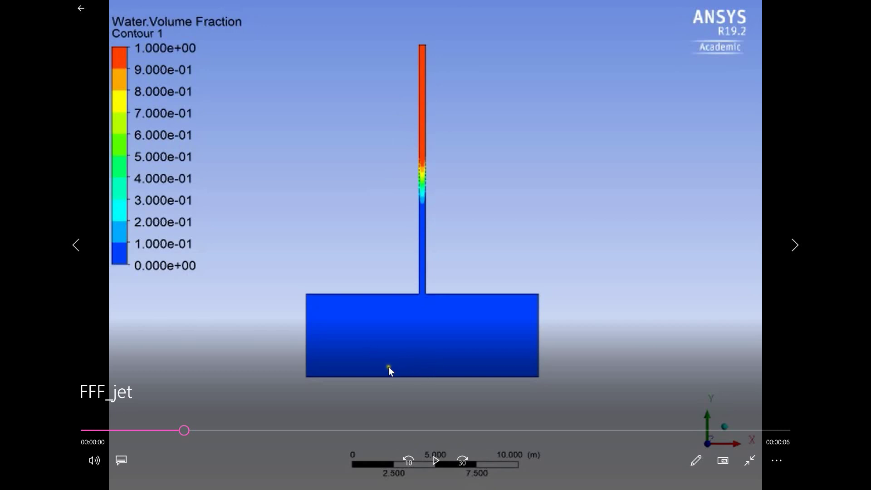
left_click(436, 462)
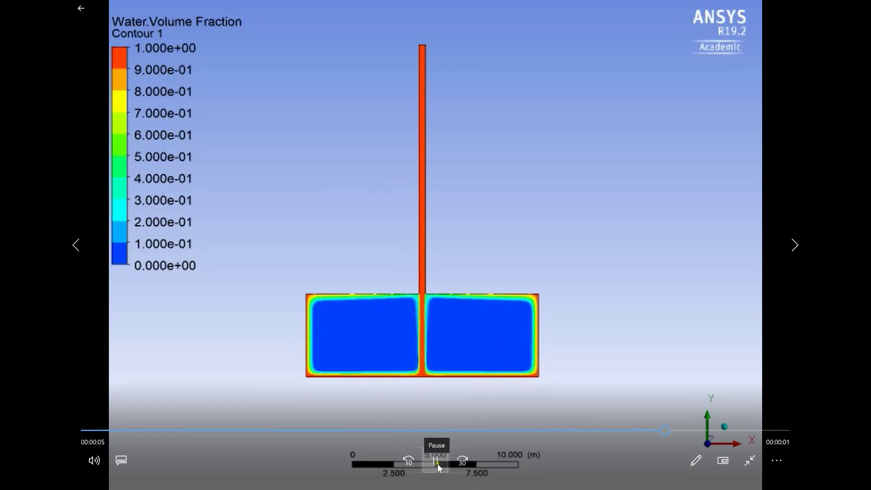
left_click(438, 463)
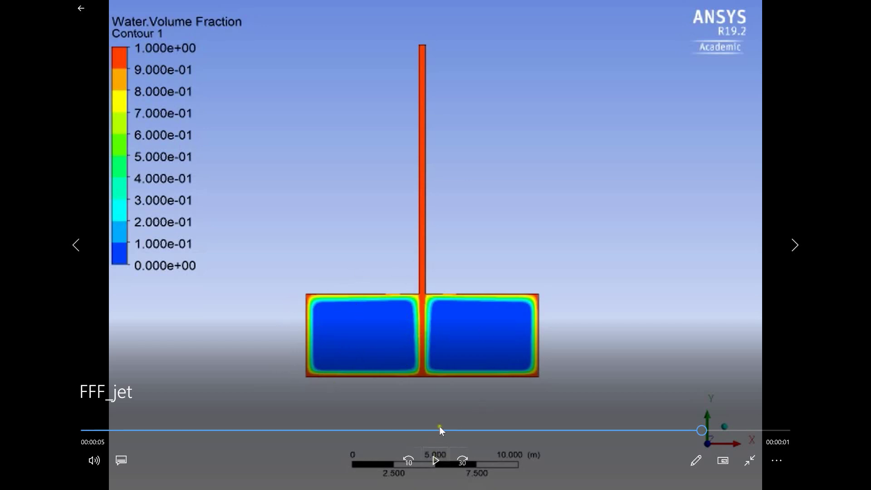
Step: Examine the jet spreading in the middle and final parts of the FFF_jet video, exit full screen and return to CFD-Post
left_click(442, 430)
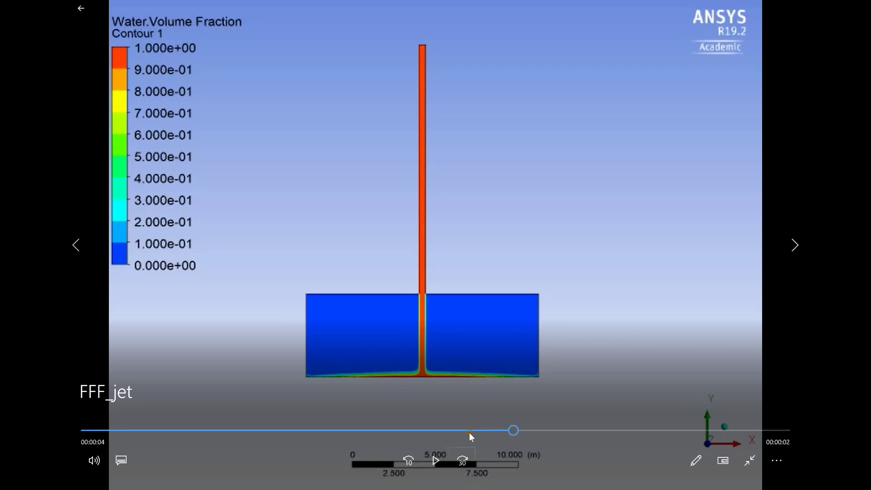
left_click(507, 431)
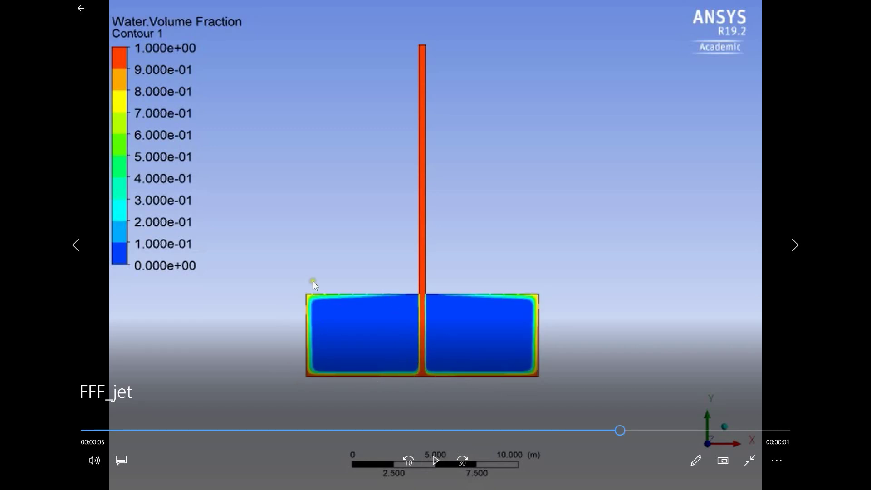
left_click(435, 460)
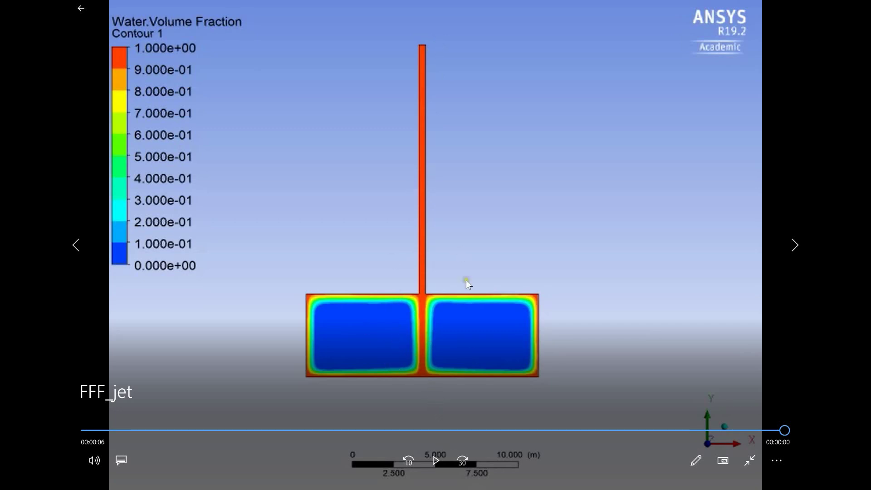
left_click(749, 460)
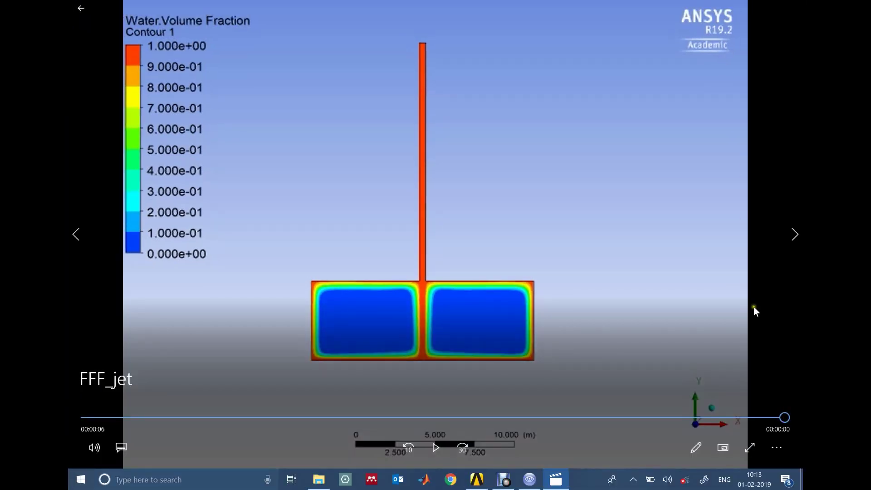
left_click(526, 477)
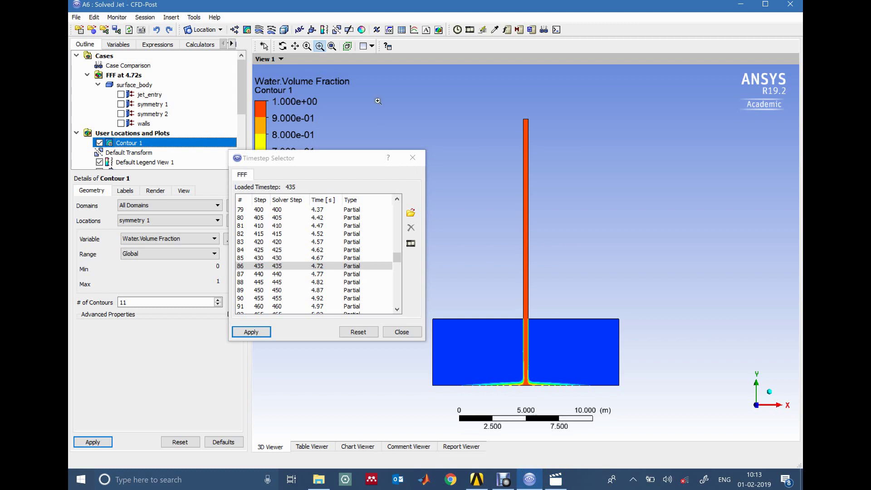
Step: Close the timestep list, hide Contour 1 and display the existing Vector 1 plot of water velocity
left_click(413, 157)
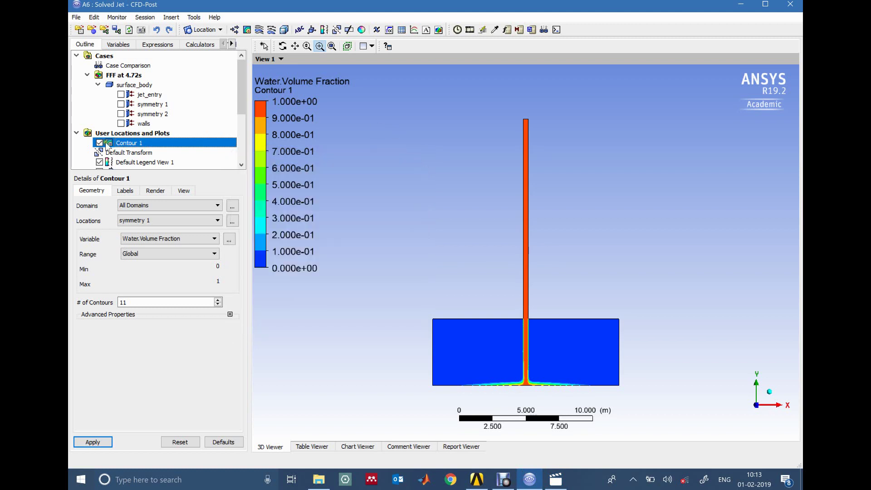
left_click(99, 142)
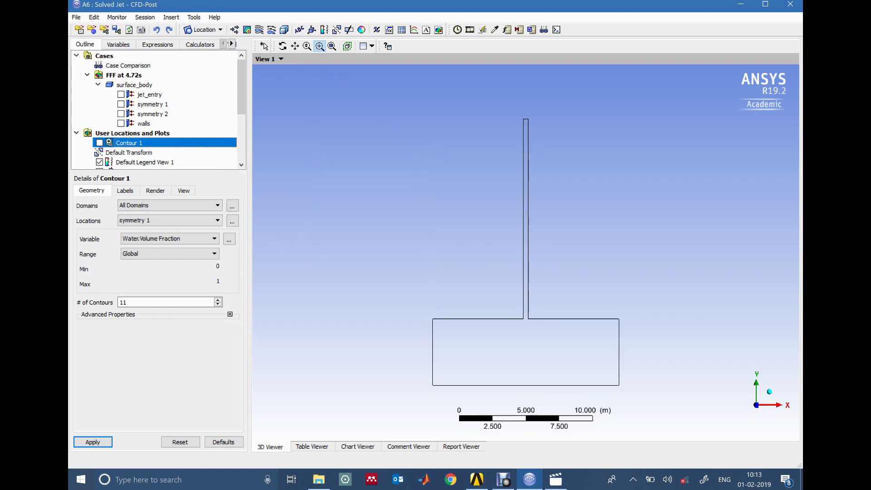
left_click(233, 30)
left_click(311, 72)
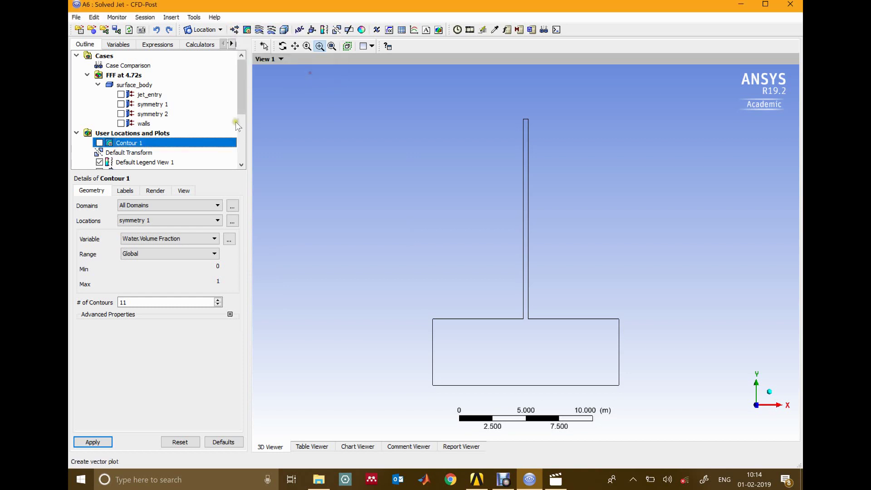
scroll(238, 119, "down", 2)
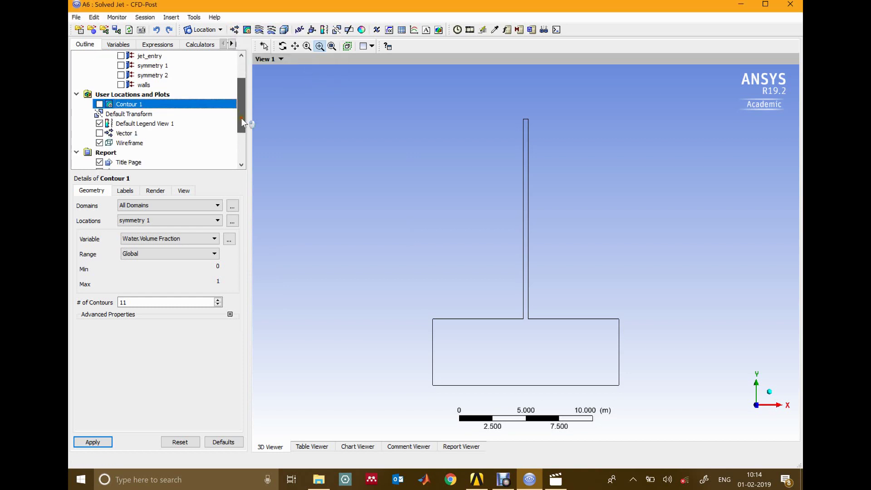
left_click(121, 134)
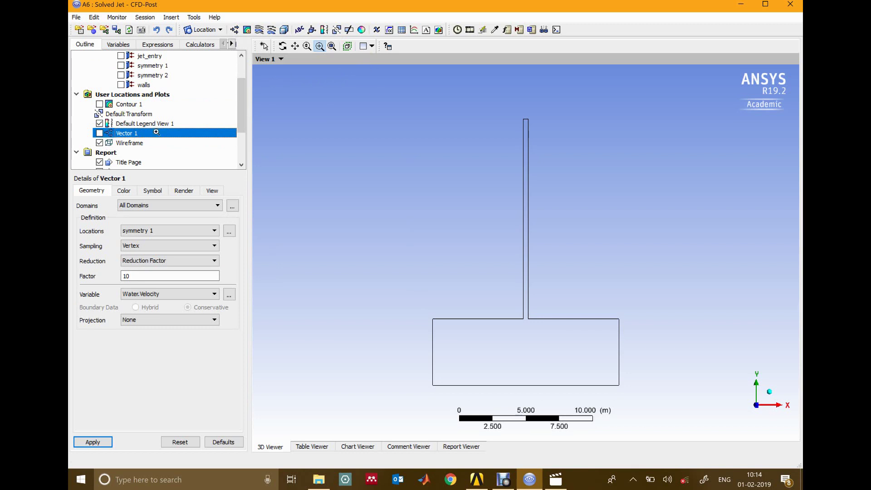
left_click(99, 134)
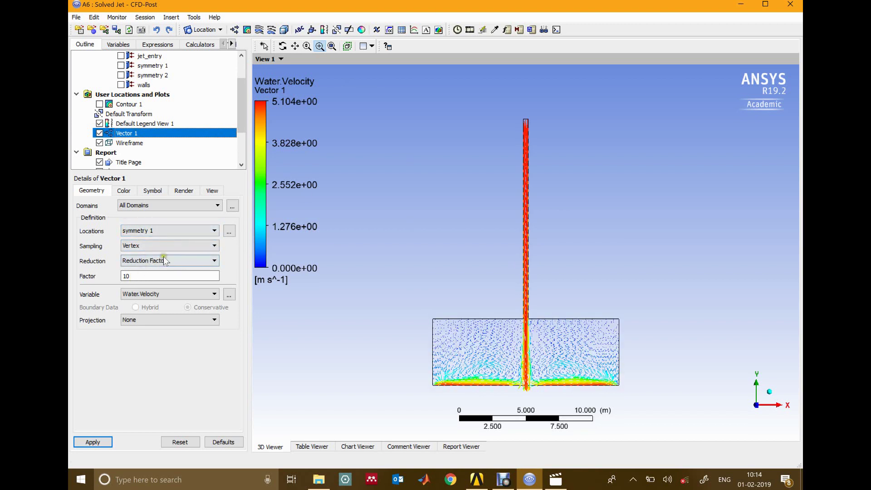
Step: Load timestep 385 at 4.22 s and timestep 340 at 3.77 s to compare the water velocity vectors
left_click(457, 29)
scroll(334, 251, "down", 2)
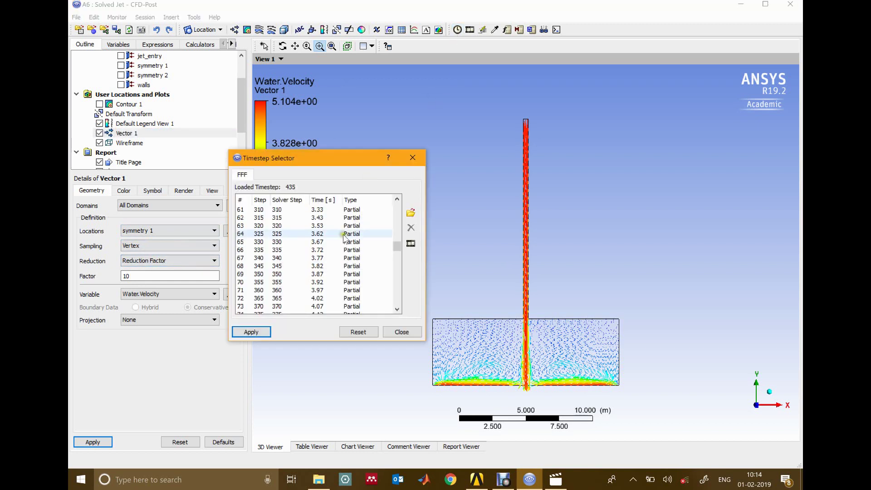
double_click(333, 258)
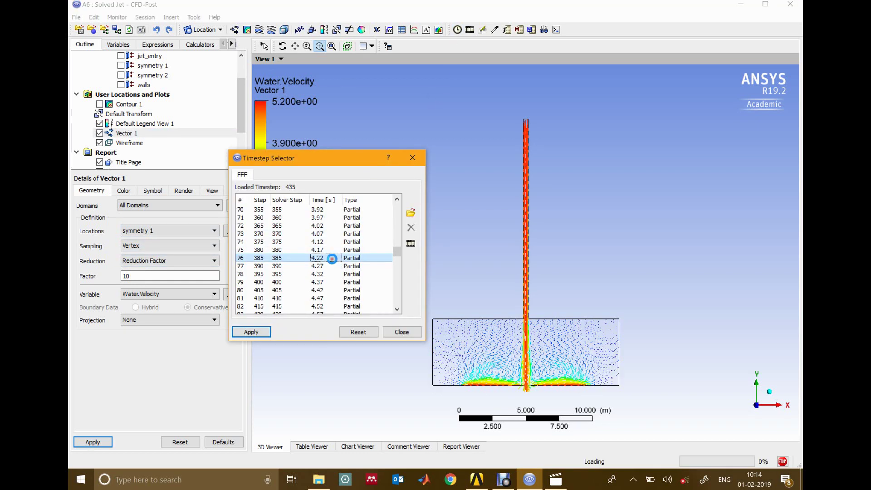
scroll(332, 259, "up", 2)
left_click(331, 233)
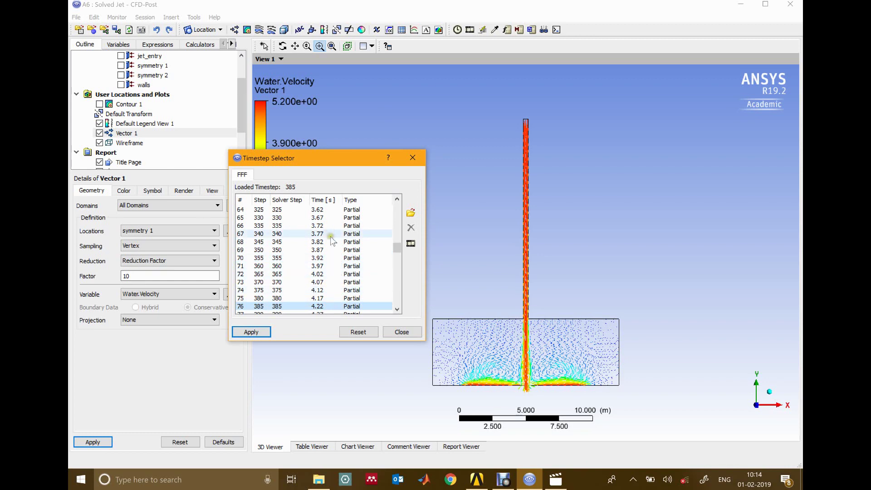
double_click(331, 233)
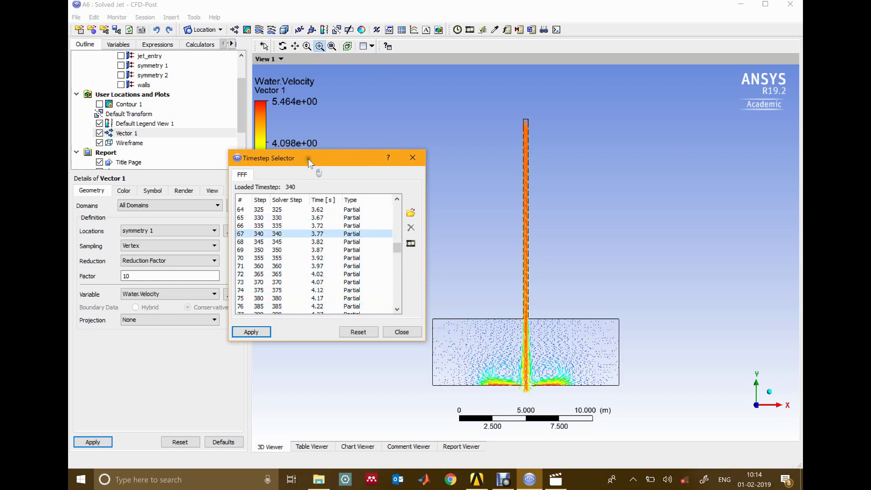
Step: Move the timestep list clear of the plot and inspect the velocity vectors around the jet impingement region up close
left_click_drag(309, 158, 151, 98)
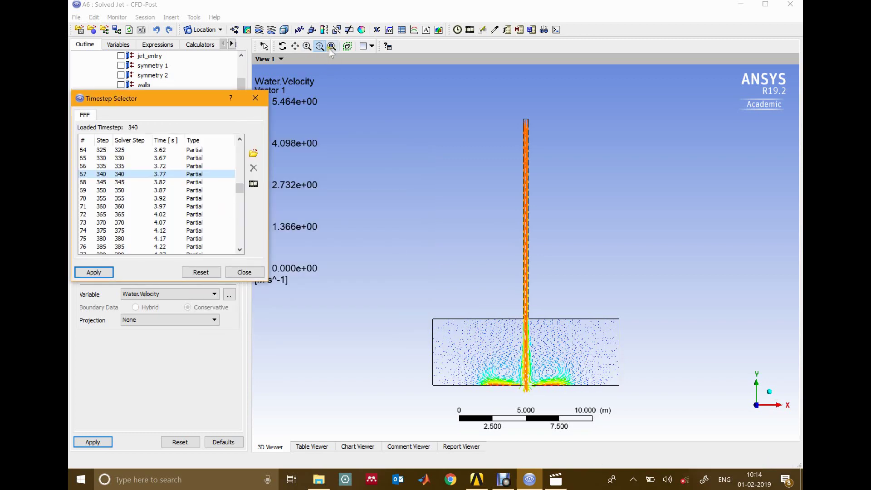
left_click(467, 402)
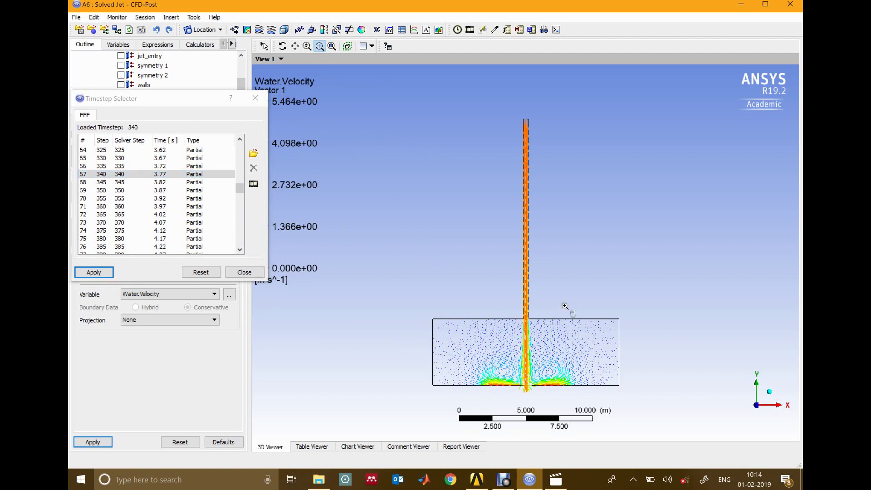
left_click_drag(575, 300, 454, 416)
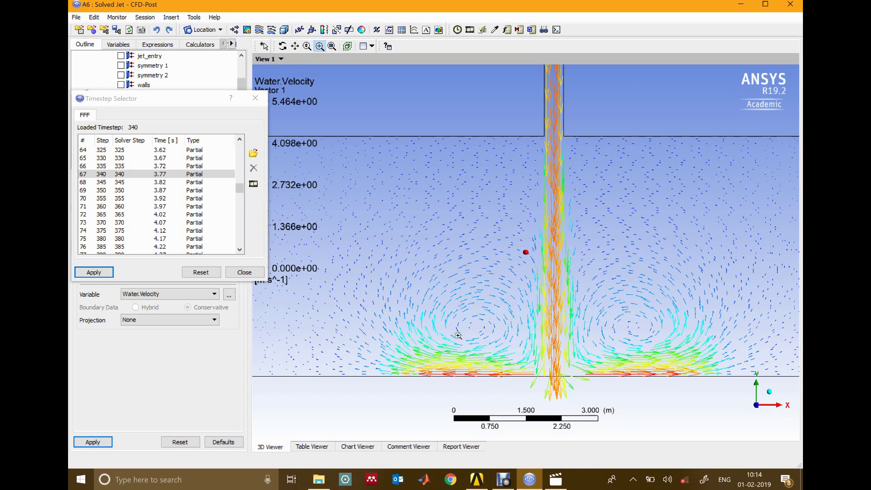
Step: Load timestep 380 at 4.17 s and timestep 425 at 4.62 s to follow the vortices along the bottom wall
scroll(175, 222, "down", 1)
double_click(177, 214)
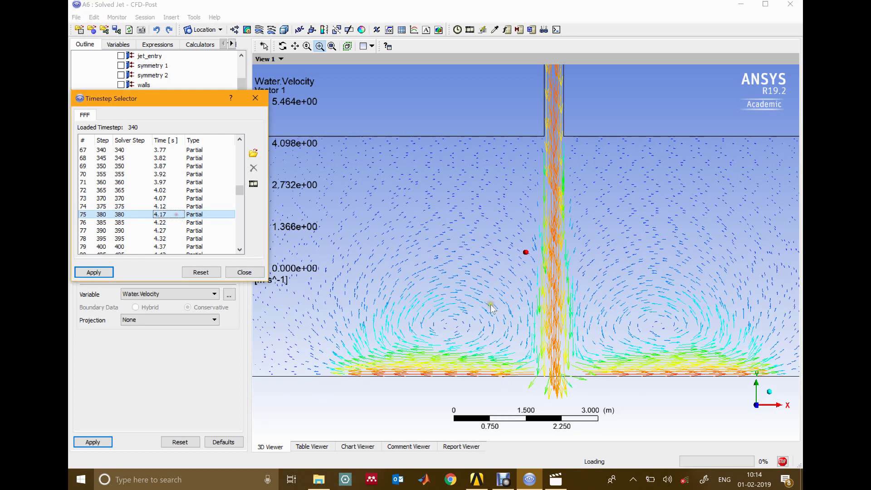
scroll(148, 223, "down", 3)
left_click(155, 214)
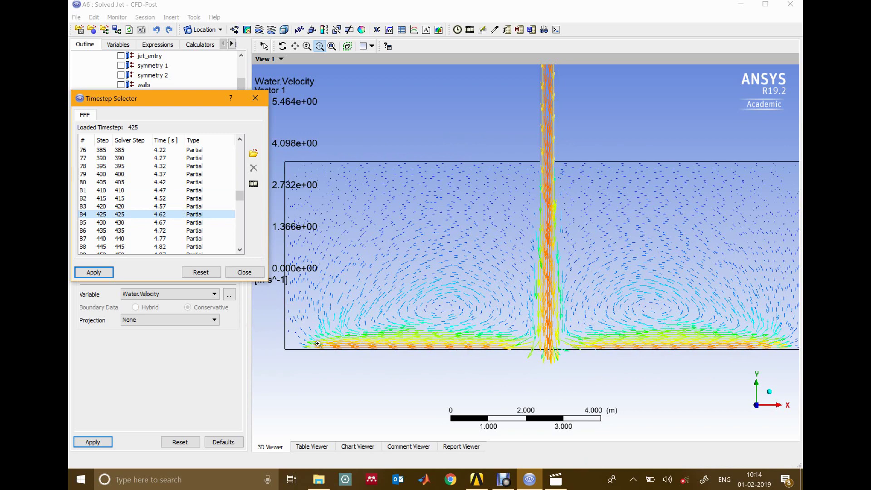
Step: Load timestep 455 at 4.92 s and timestep 505 at 5.57 s to view the velocity vectors along the side walls
scroll(186, 222, "down", 2)
left_click(175, 214)
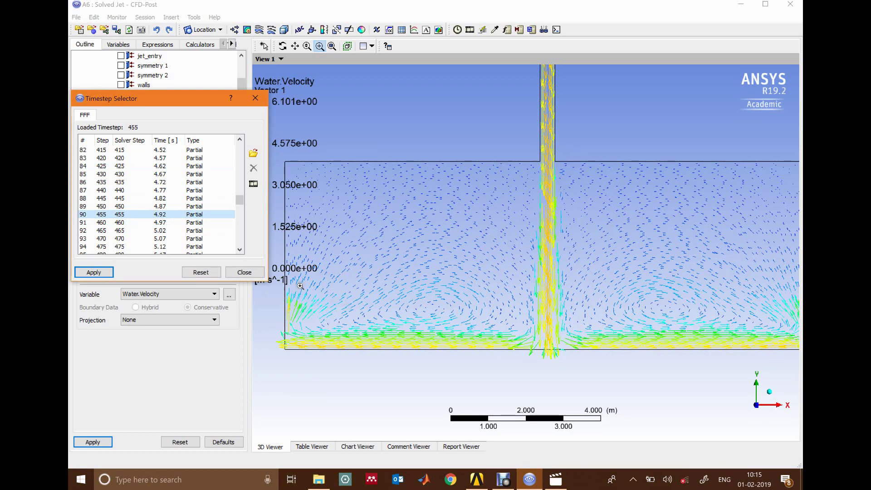
scroll(211, 227, "down", 4)
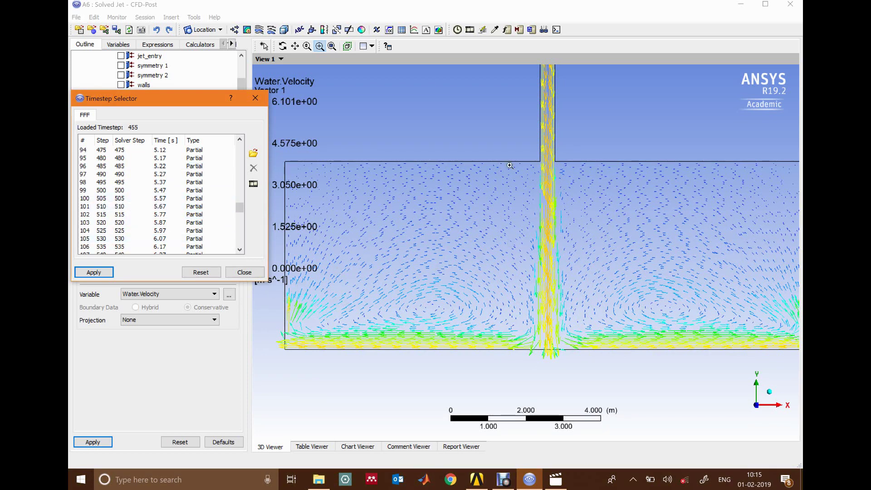
double_click(184, 200)
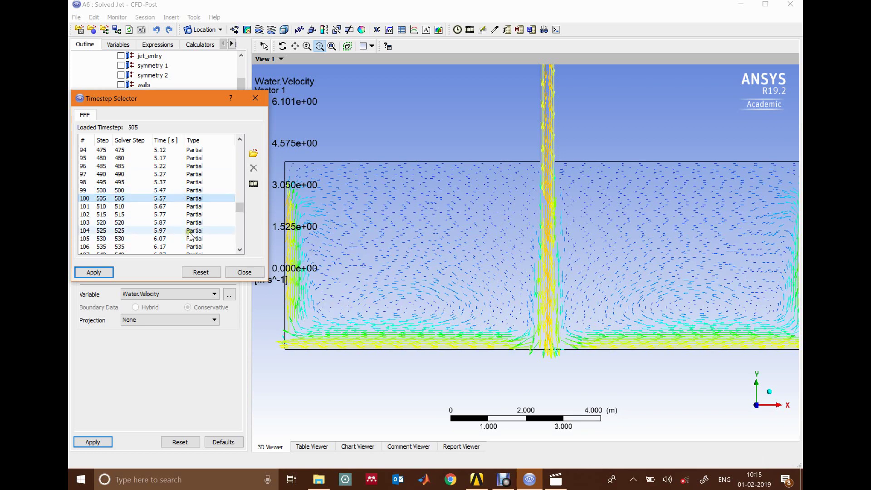
Step: Load timestep 540 at 6.27 s and timestep 620 at 7.87 s to view the velocity vectors near the upper boundary
scroll(183, 223, "down", 2)
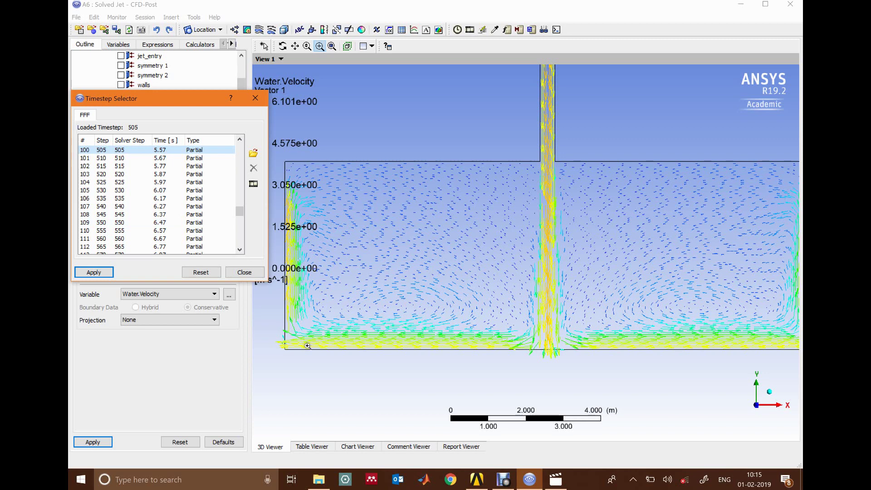
left_click(166, 207)
double_click(166, 207)
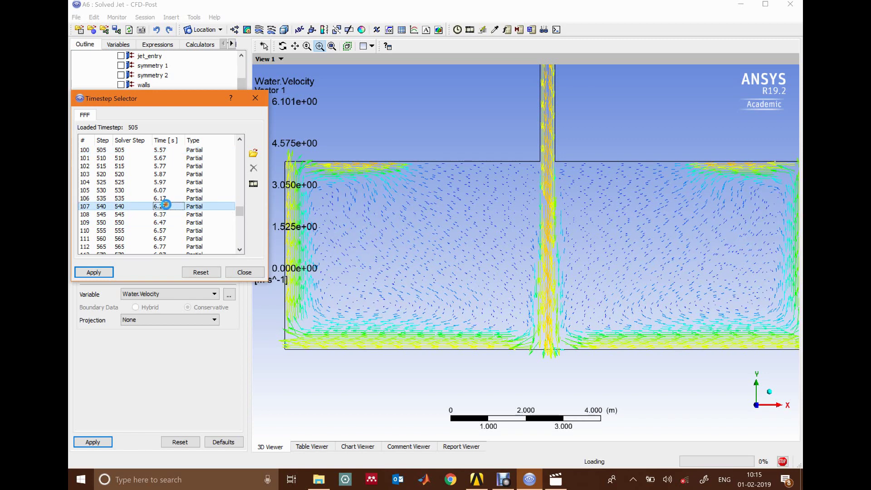
scroll(177, 200, "down", 6)
left_click(176, 199)
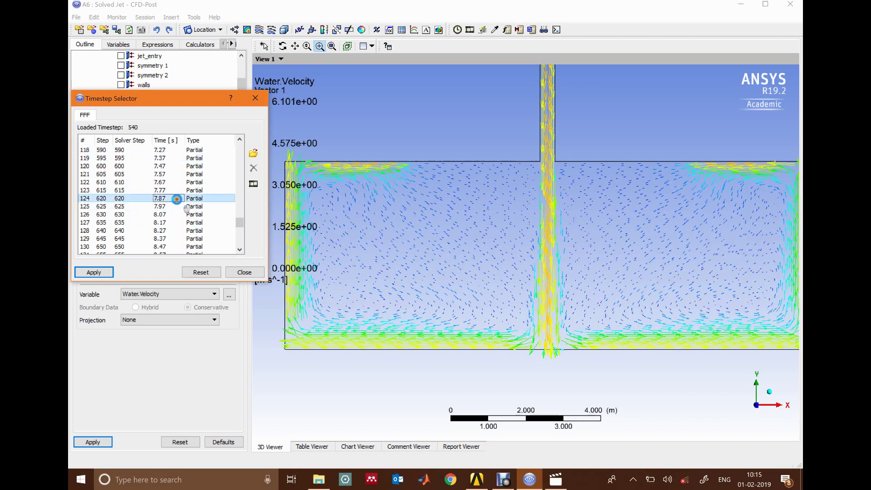
Step: Load timestep 620 at 7.87 s, close the timestep list and view the velocity vectors across the tank and inlet column
double_click(176, 199)
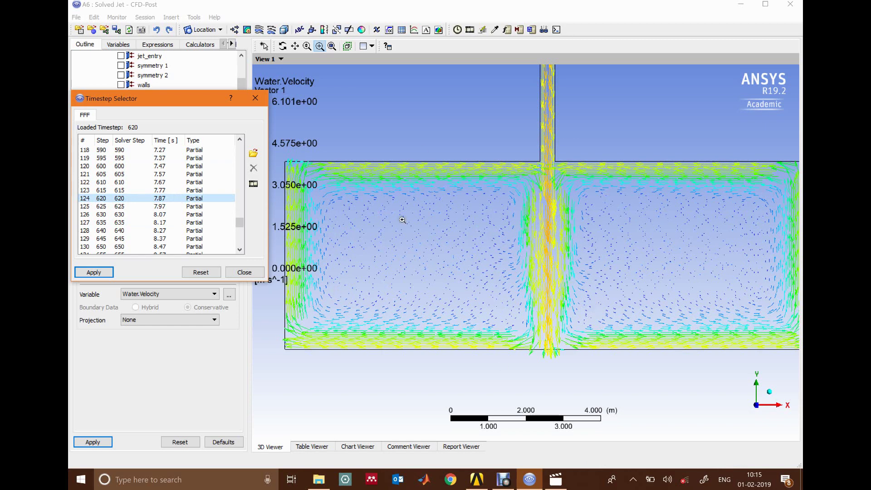
scroll(588, 276, "down", 3)
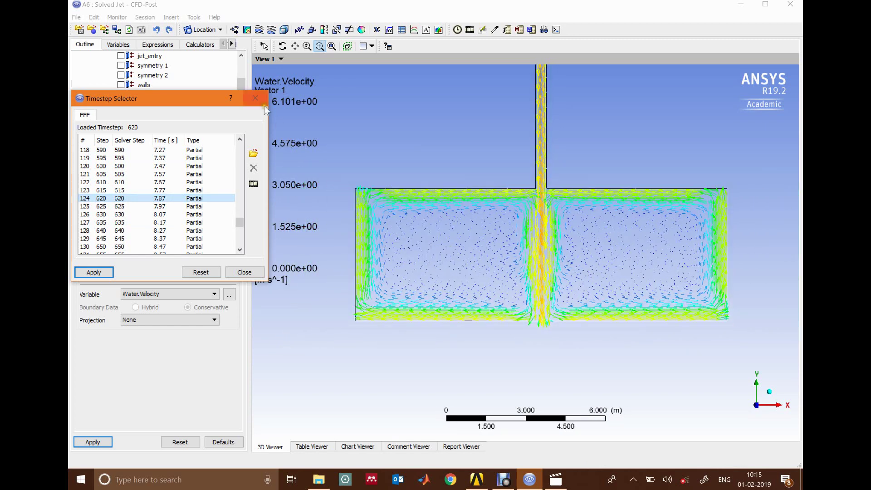
key("Escape")
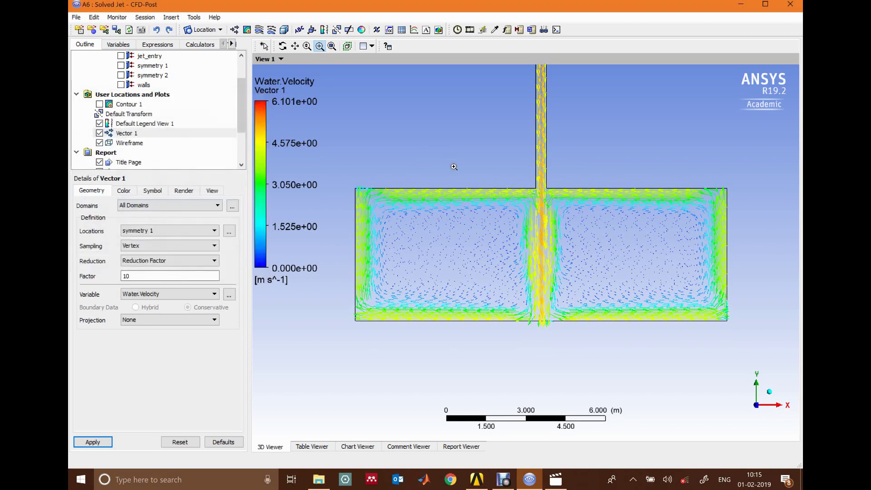
left_click(294, 46)
left_click_drag(515, 154, 510, 202)
scroll(506, 200, "down", 2)
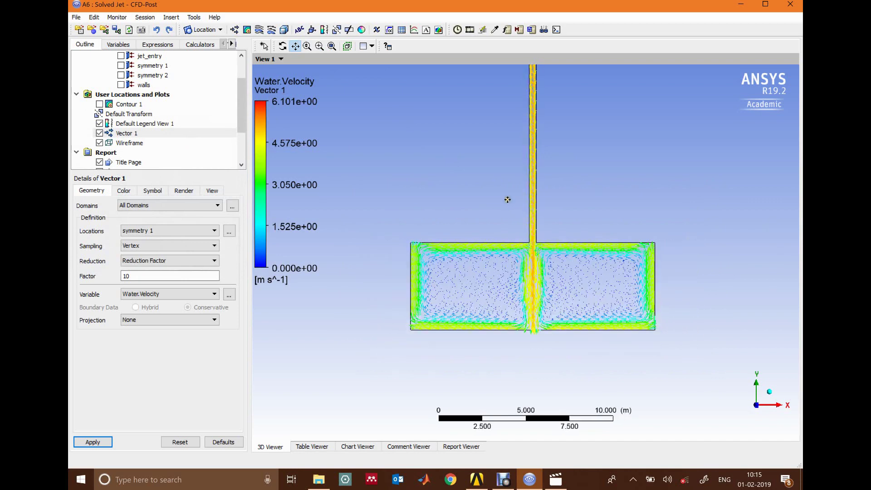
left_click_drag(505, 196, 499, 218)
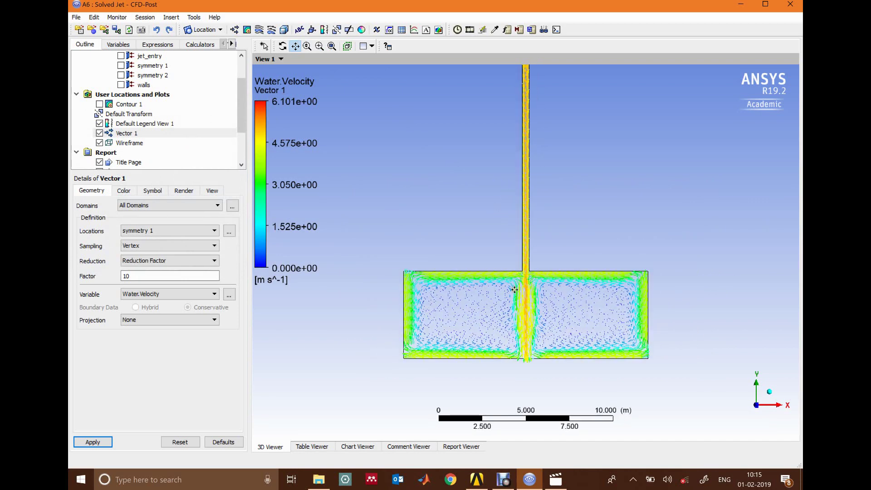
left_click_drag(536, 159, 542, 196)
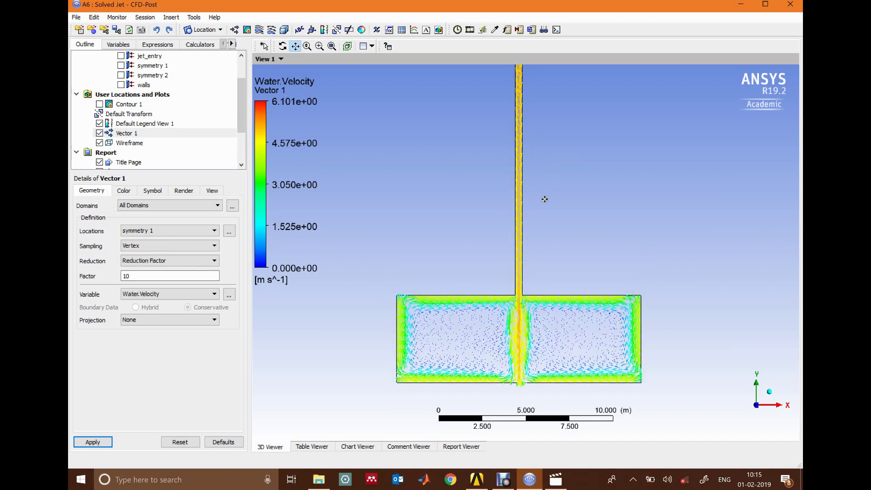
Step: Hide the Vector 1 plot and show Contour 1 of Water.Volume Fraction on symmetry 1 instead
left_click(103, 134)
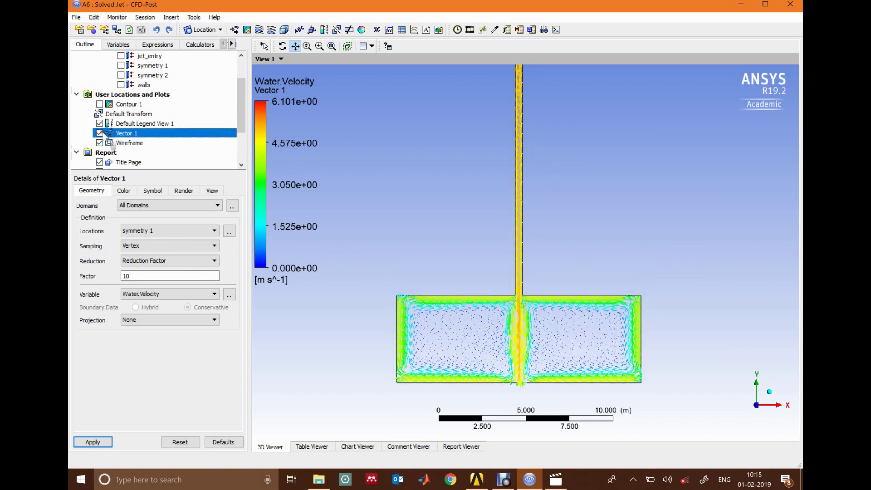
left_click(100, 133)
left_click(117, 105)
left_click(100, 105)
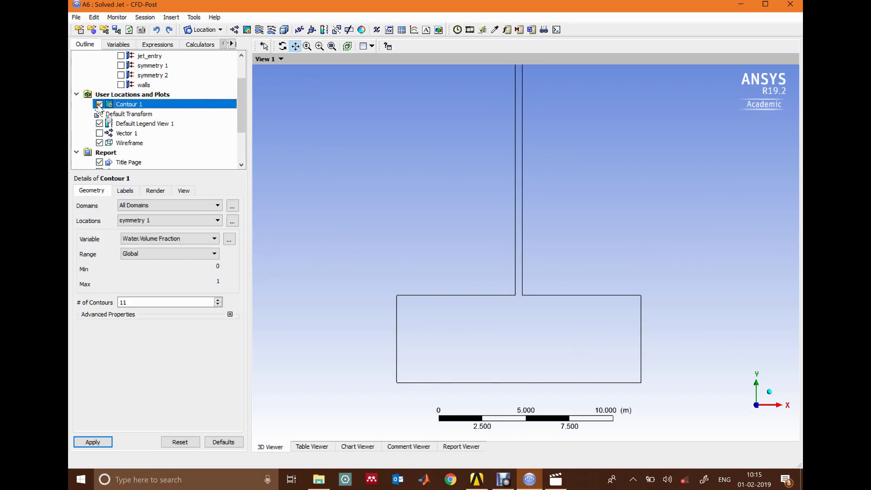
left_click(176, 239)
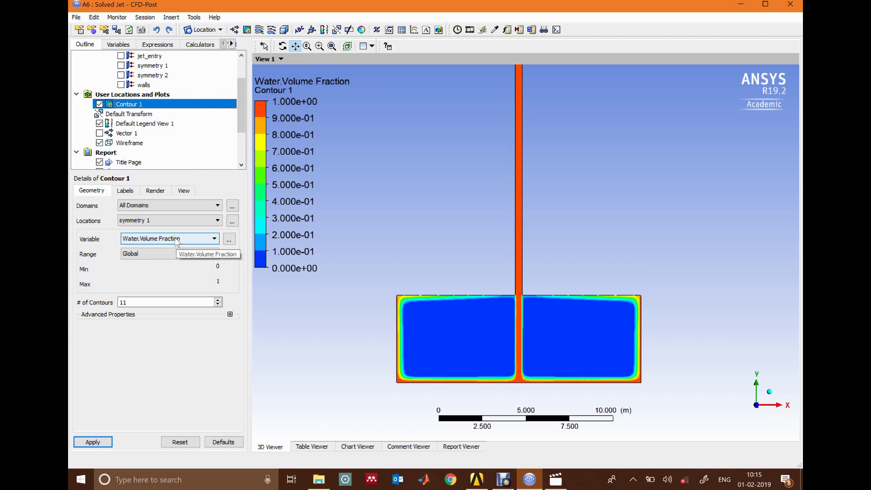
Step: Examine the water volume fraction contour along the full jet column and around the tank walls
scroll(540, 258, "down", 2)
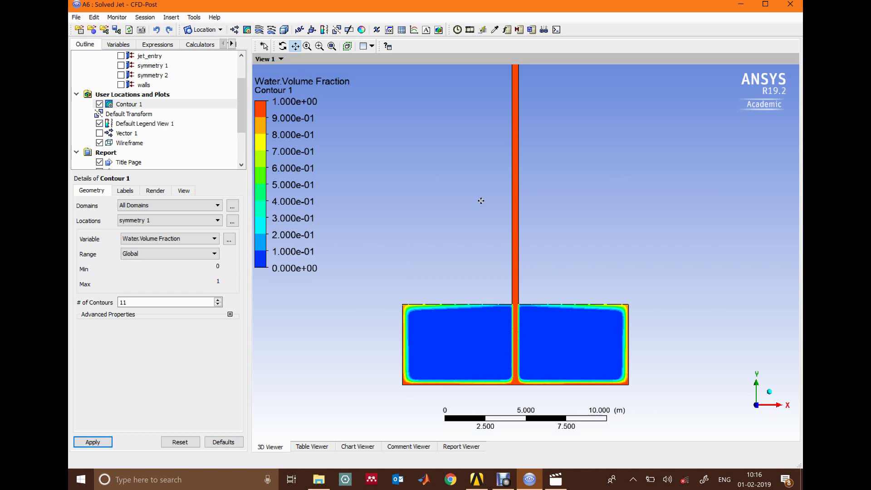
left_click_drag(476, 232, 462, 169)
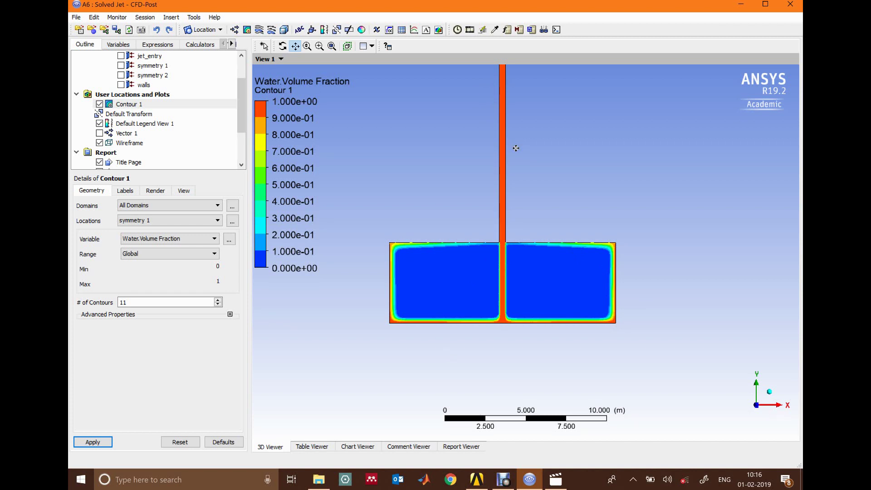
left_click_drag(515, 148, 516, 173)
left_click_drag(495, 107, 510, 132)
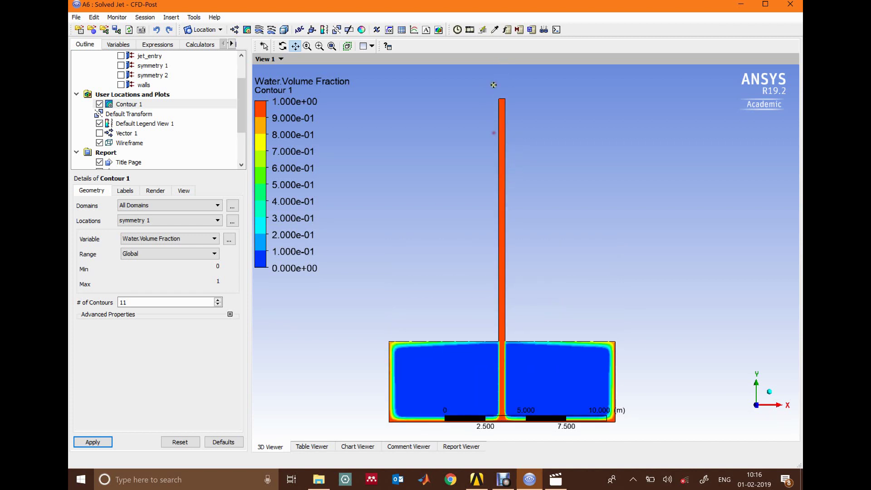
left_click_drag(511, 248, 511, 197)
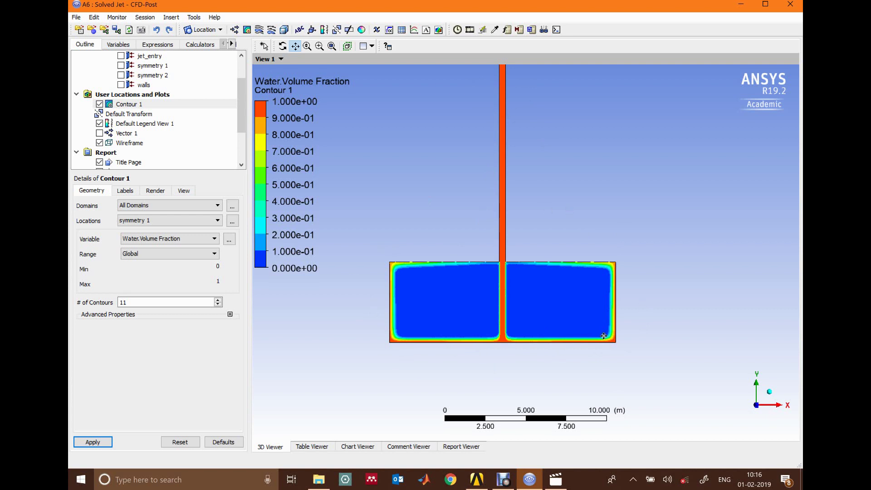
left_click_drag(538, 122, 518, 180)
left_click_drag(517, 272, 520, 187)
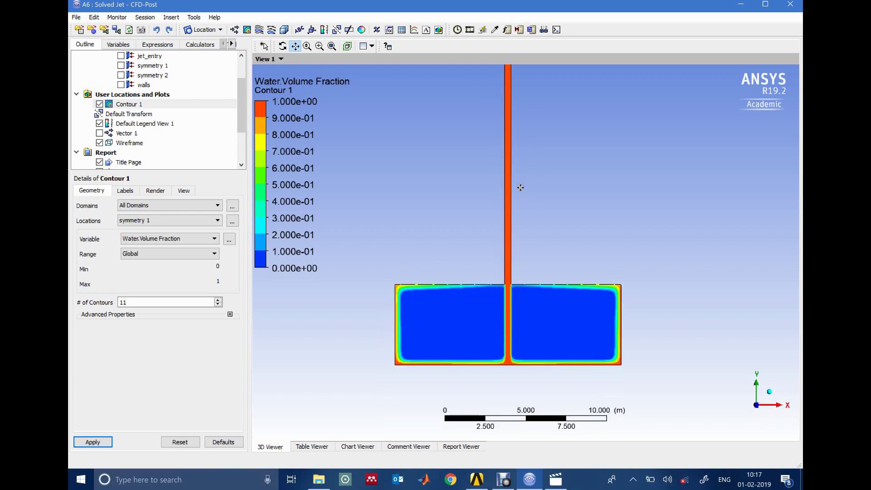